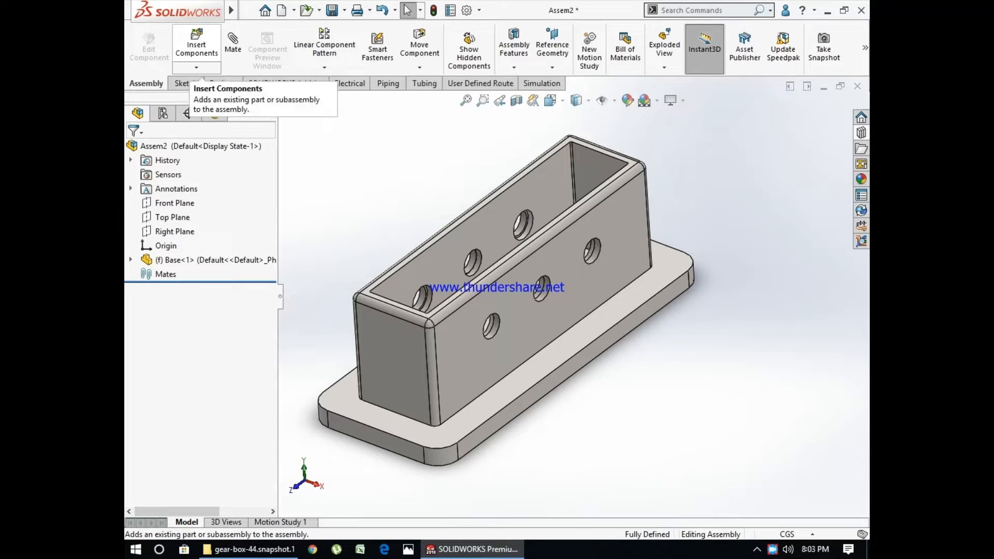
- Insert the Input Shaft part into the assembly, placing it crosswise over the base near the first pair of holes
click(197, 49)
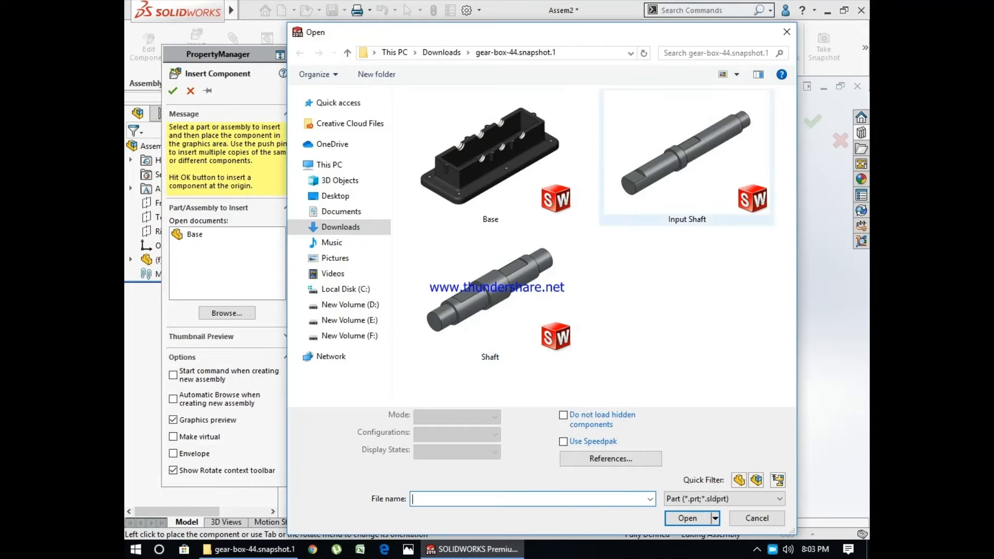
click(687, 155)
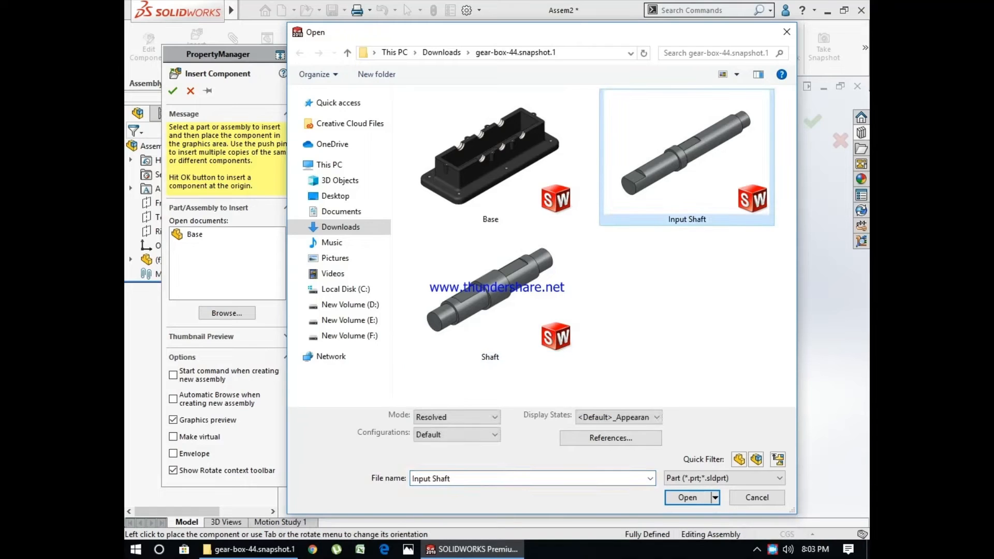
click(687, 497)
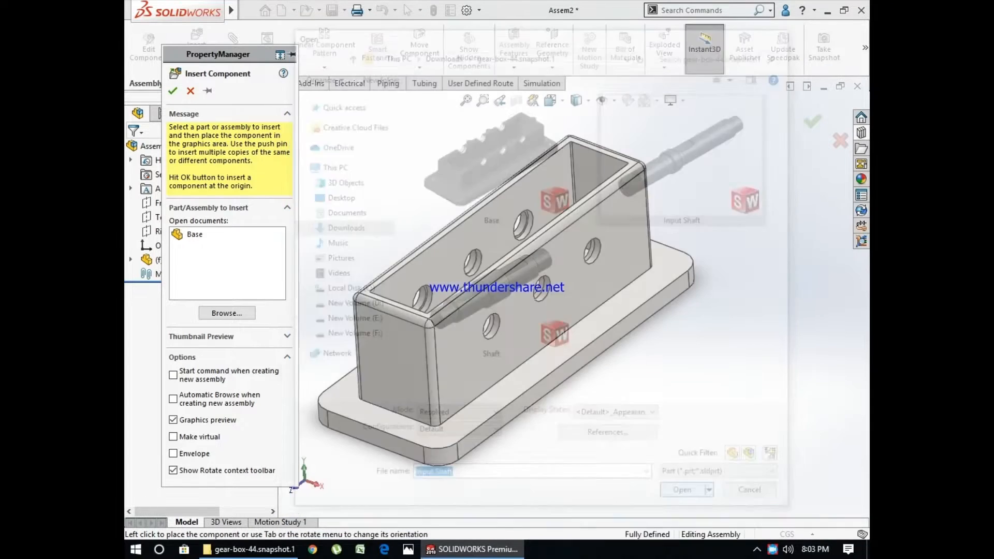
scroll(483, 365, down, 2)
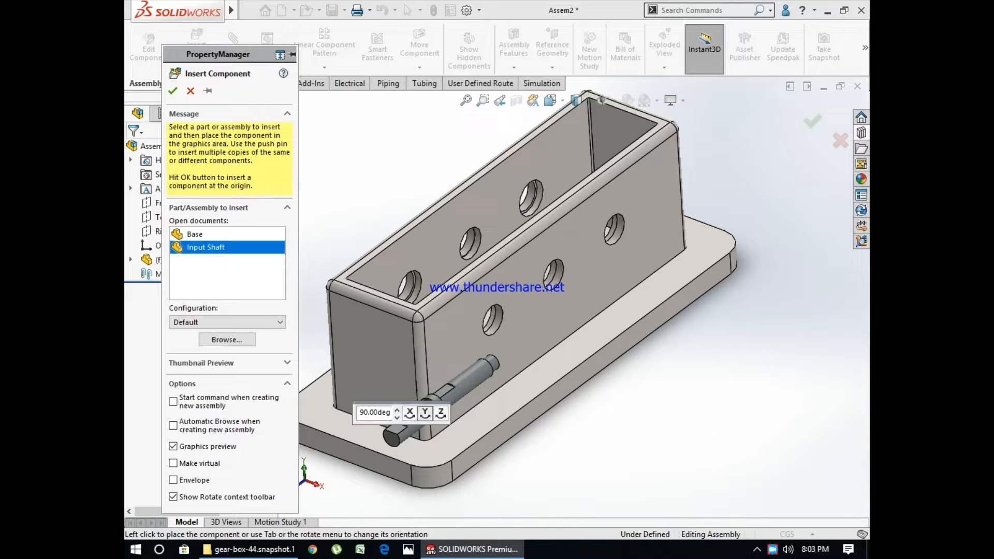
scroll(446, 269, down, 2)
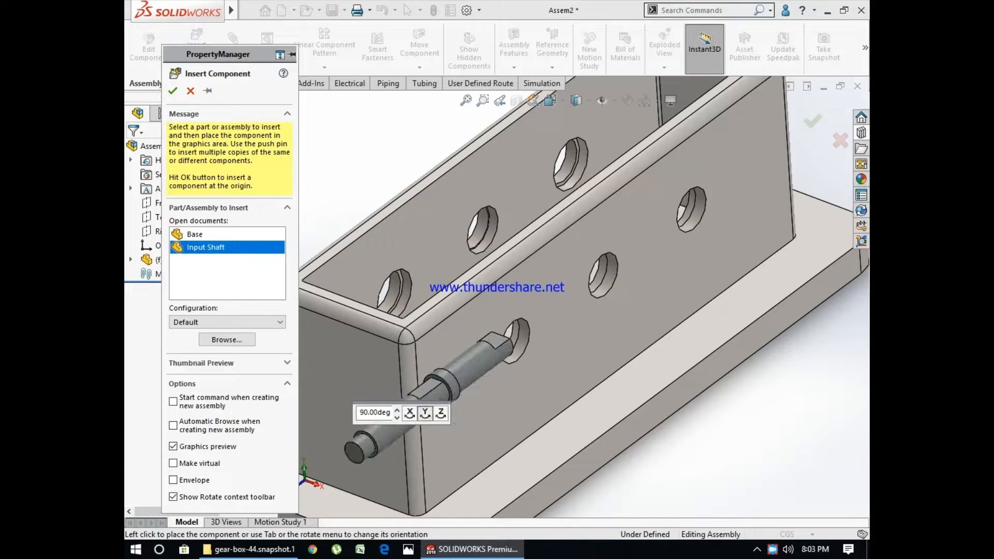
click(495, 286)
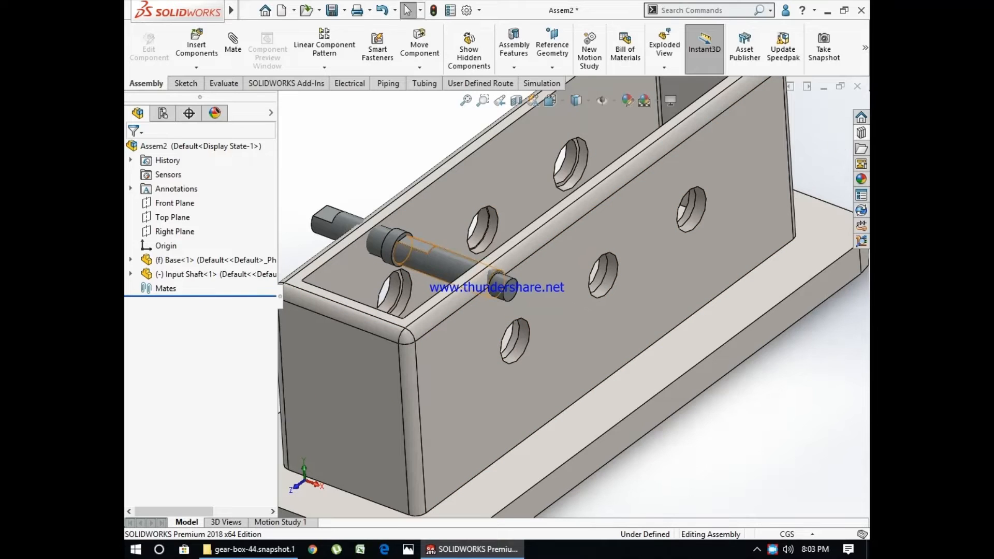
- Add a concentric mate between the input shaft's cylindrical face and the first hole in the base's long side wall
click(444, 269)
click(233, 44)
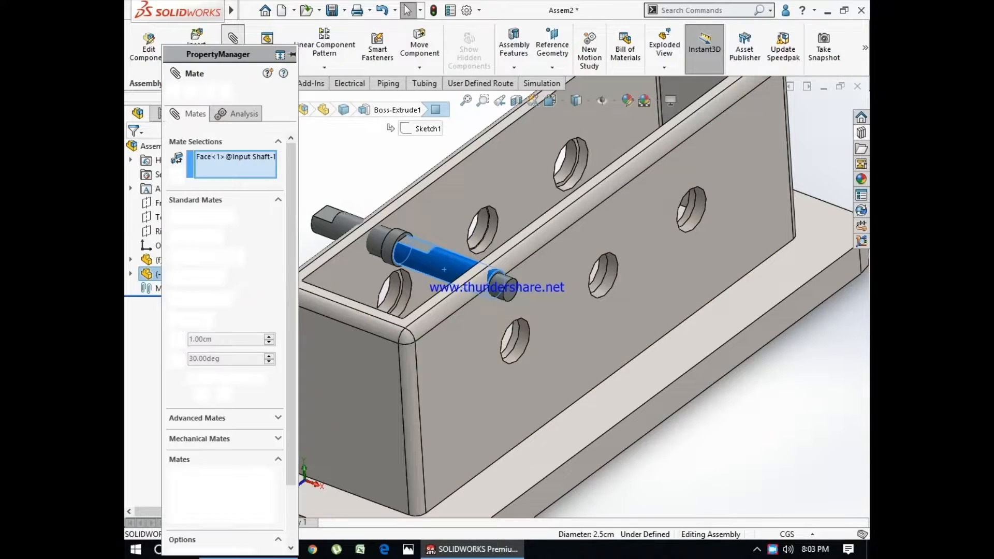
click(511, 339)
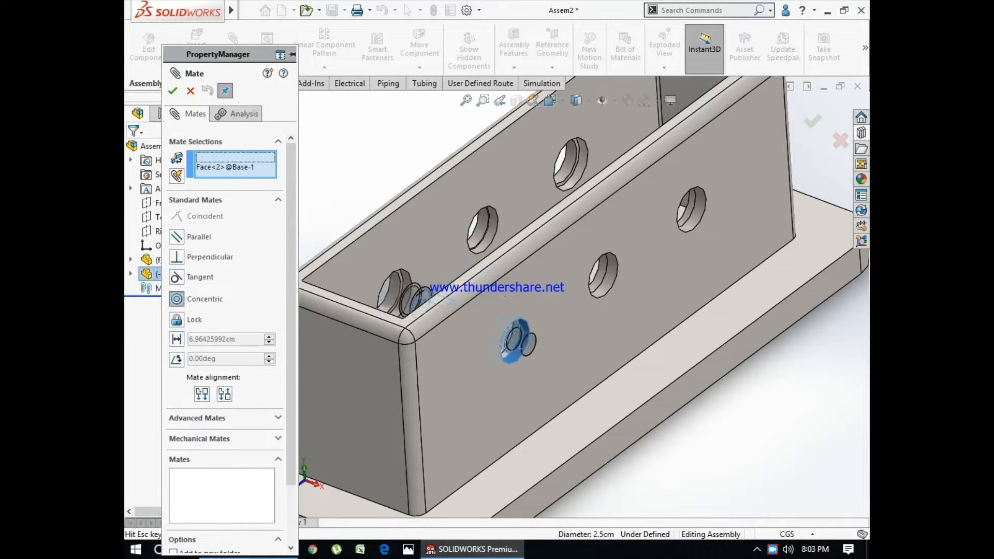
click(680, 370)
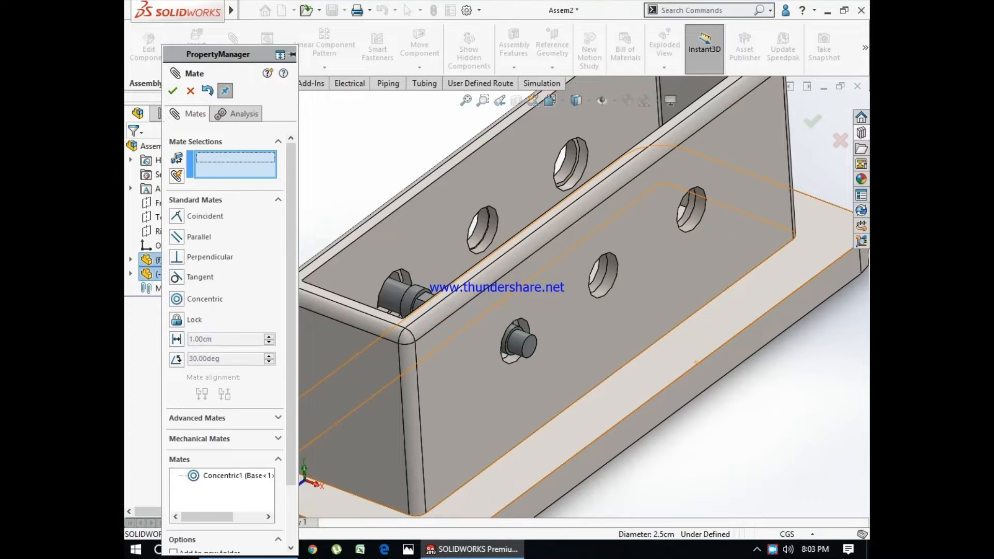
click(173, 91)
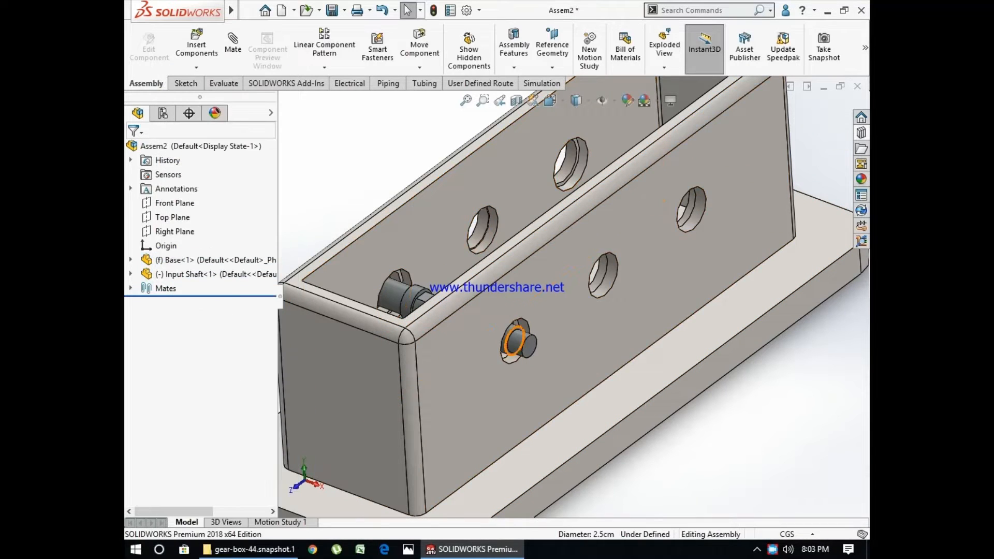
- Slide the input shaft along its axis so its end sticks farther out of the base's side wall
scroll(512, 344, down, 2)
scroll(512, 344, up, 3)
scroll(511, 344, up, 1)
middle_drag(511, 344, 519, 370)
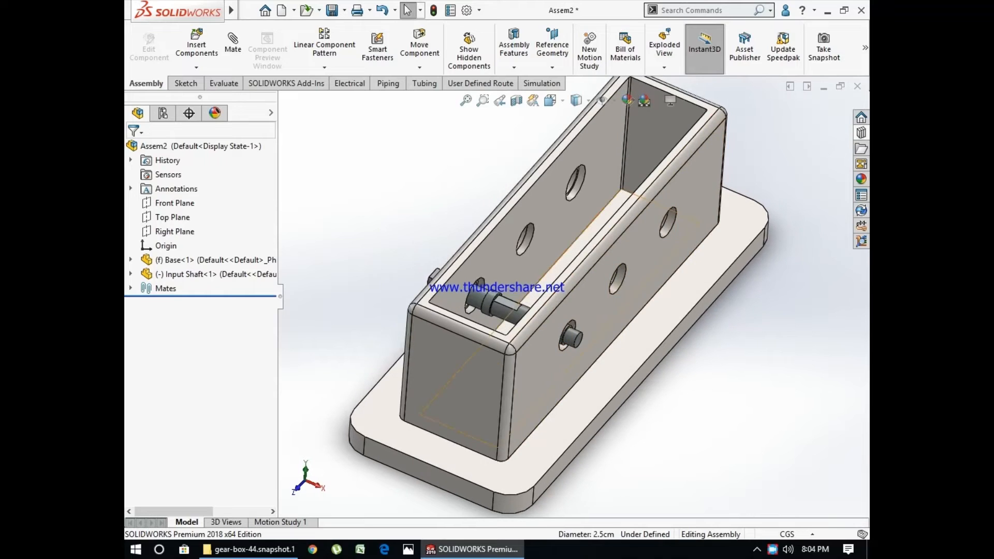
drag(498, 309, 515, 315)
- Add a coincident mate between the input shaft's end face and the outer face of the base's long side wall
click(233, 49)
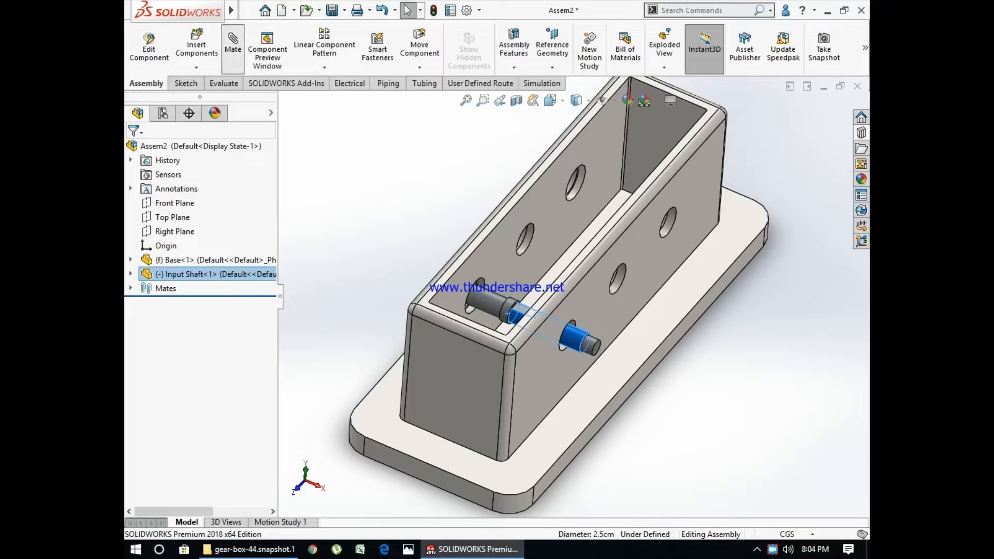
scroll(595, 355, down, 5)
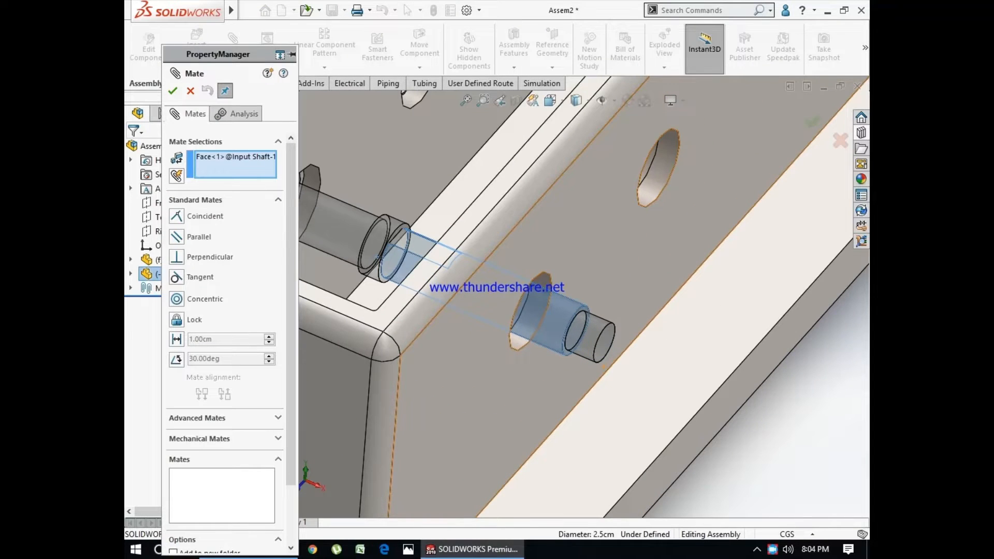
scroll(606, 362, up, 2)
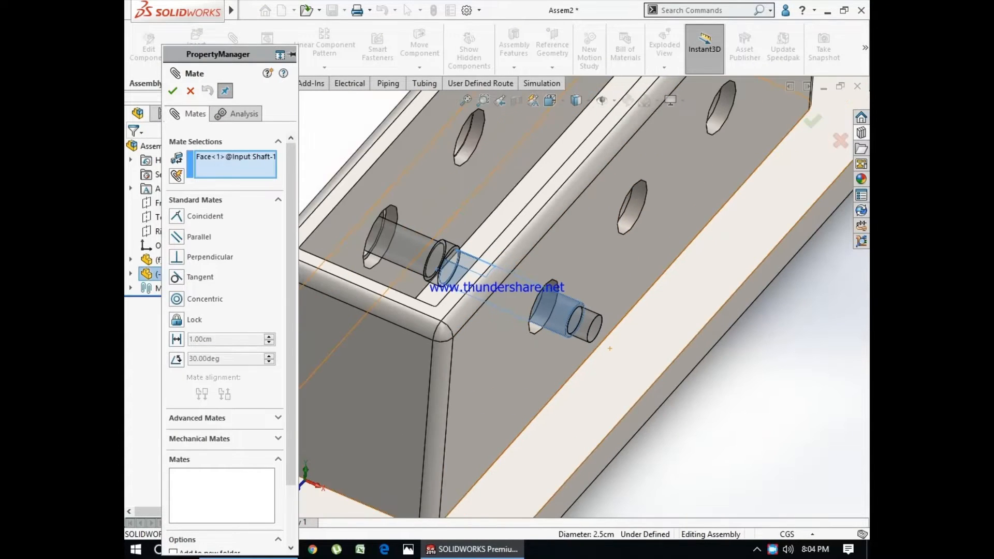
right_click(199, 158)
click(233, 167)
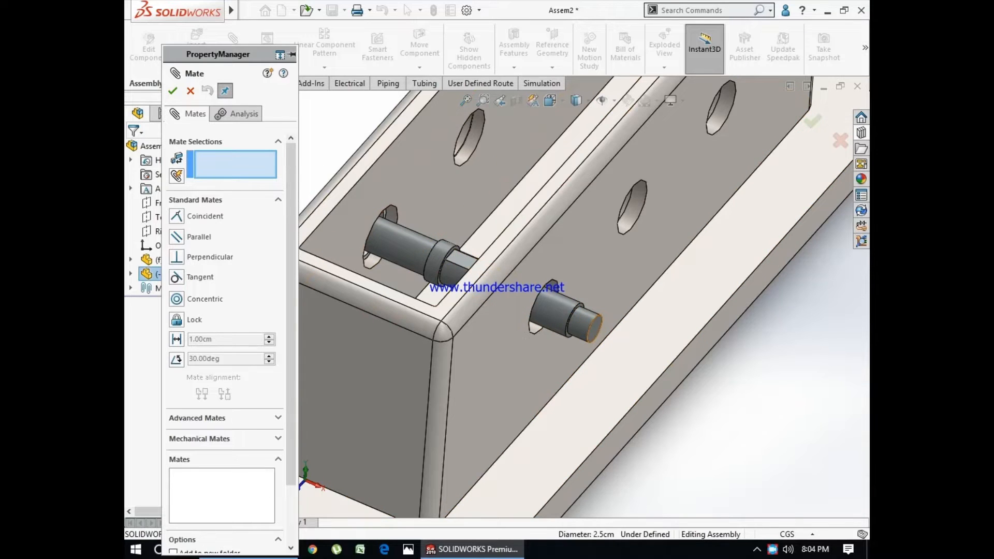
click(593, 326)
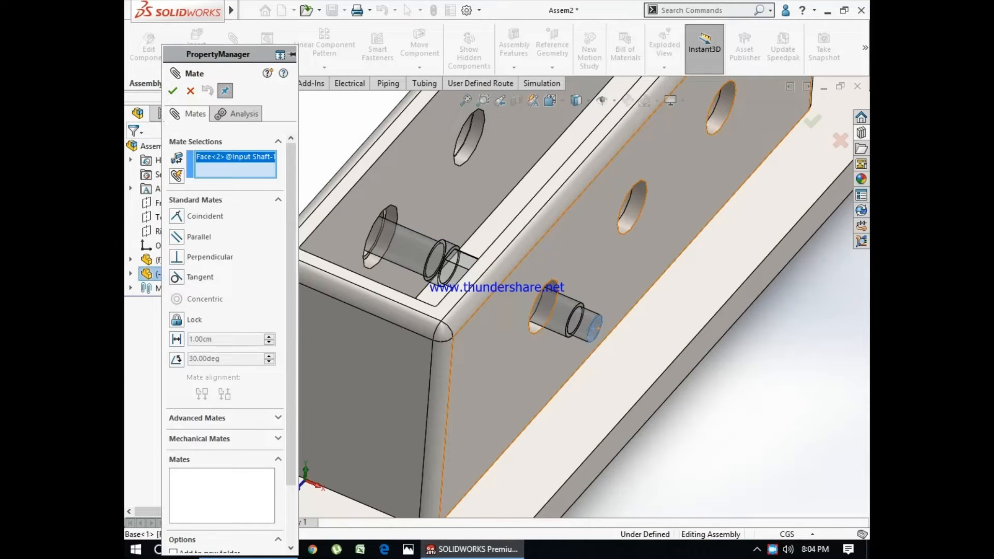
click(592, 328)
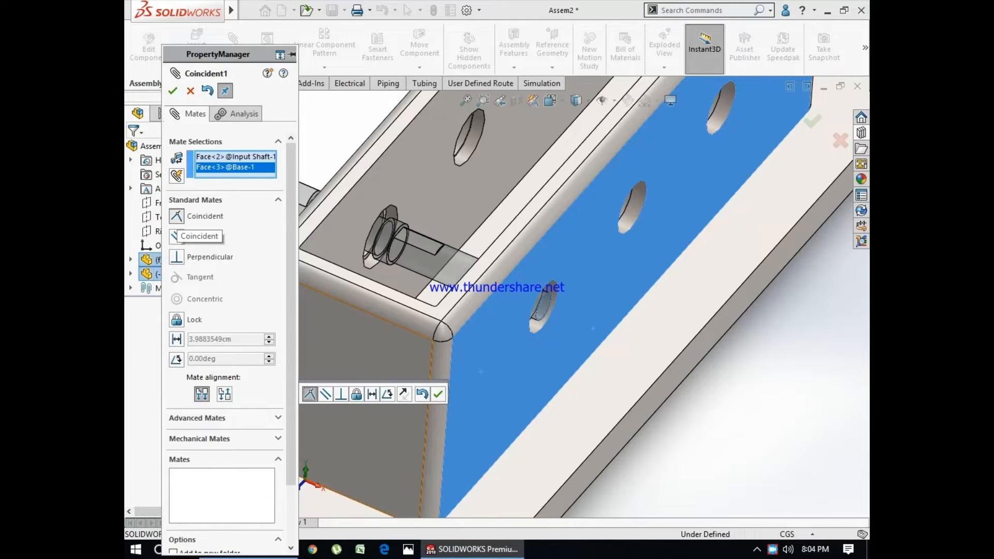
scroll(574, 297, up, 4)
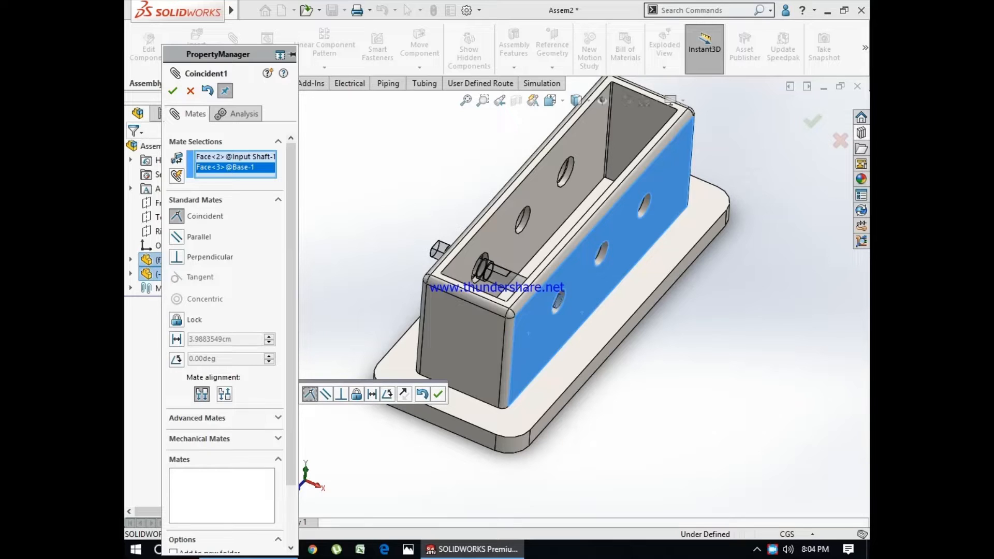
scroll(566, 331, down, 2)
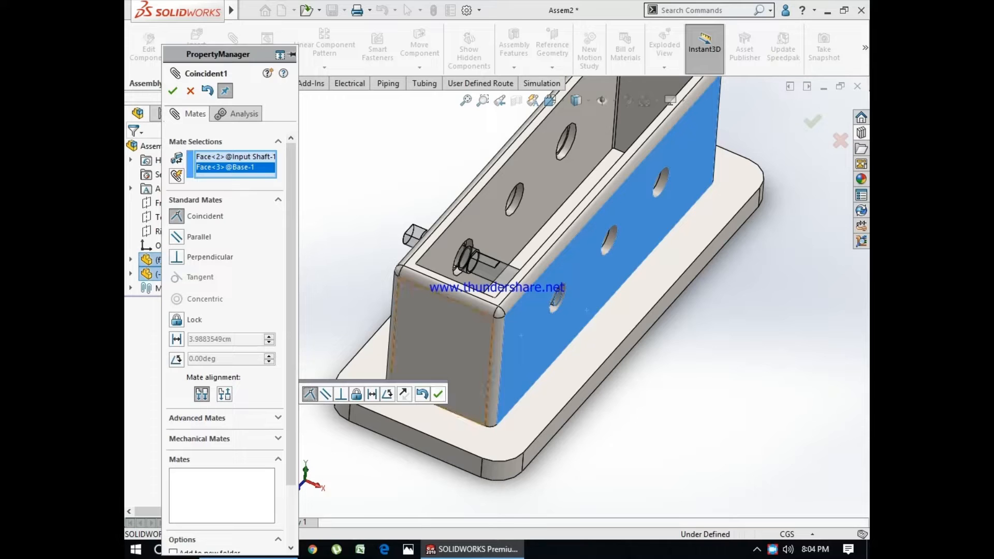
click(438, 394)
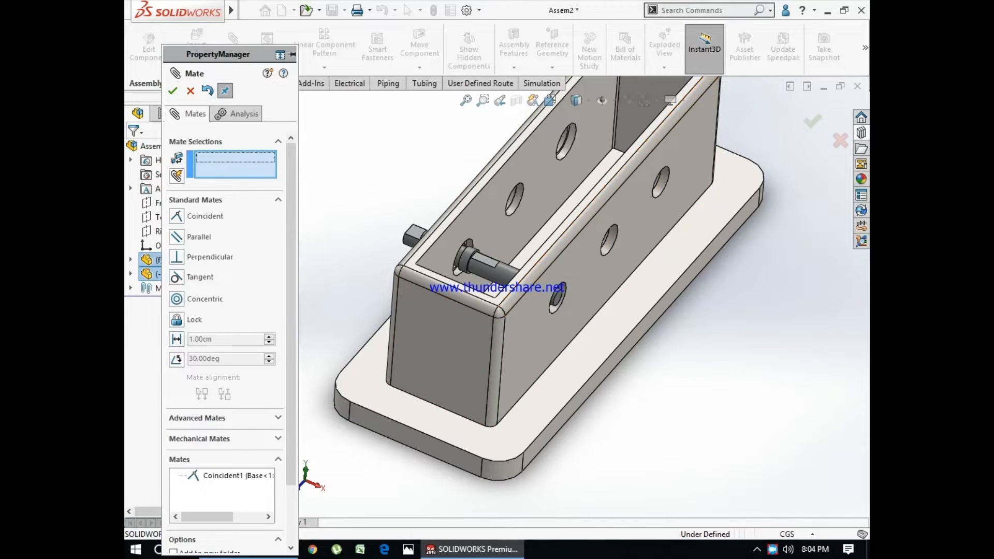
click(190, 90)
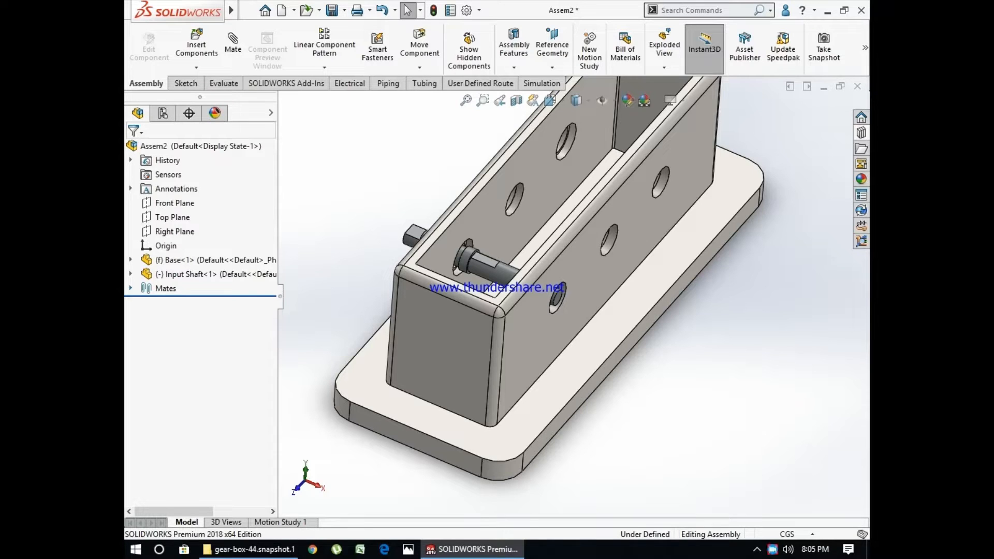
- Edit the coincident mate between the input shaft and base, converting it to a distance mate of 5 cm
click(130, 289)
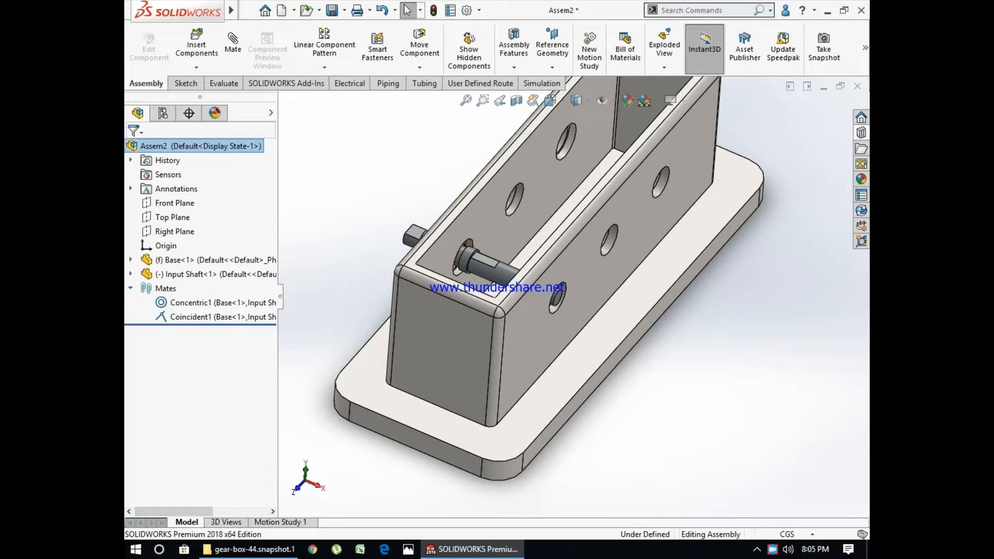
right_click(182, 302)
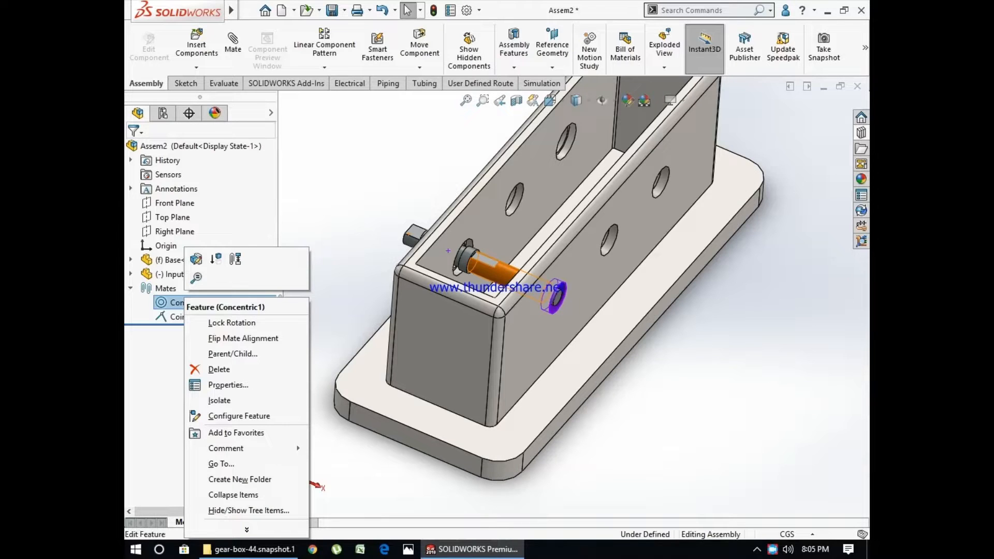
click(176, 317)
click(179, 280)
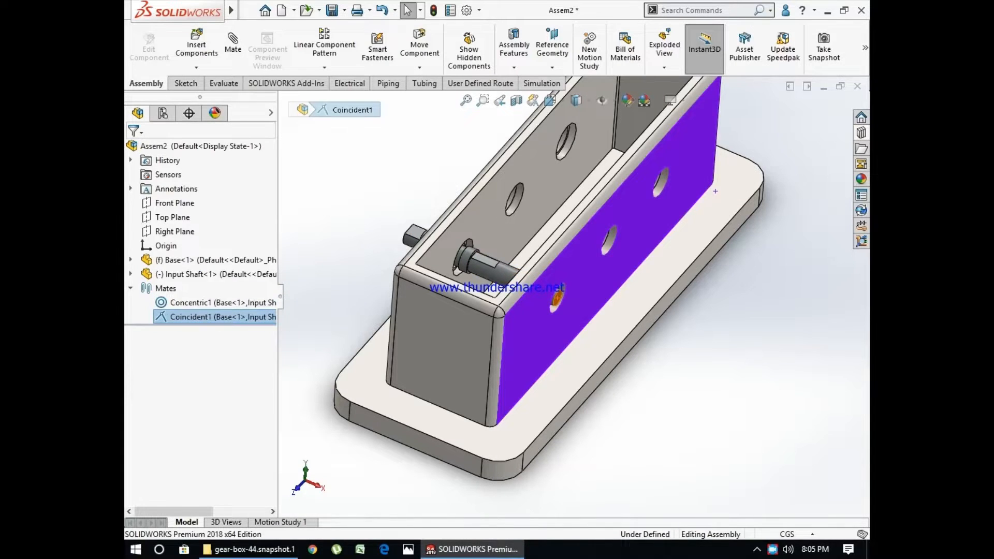
click(176, 338)
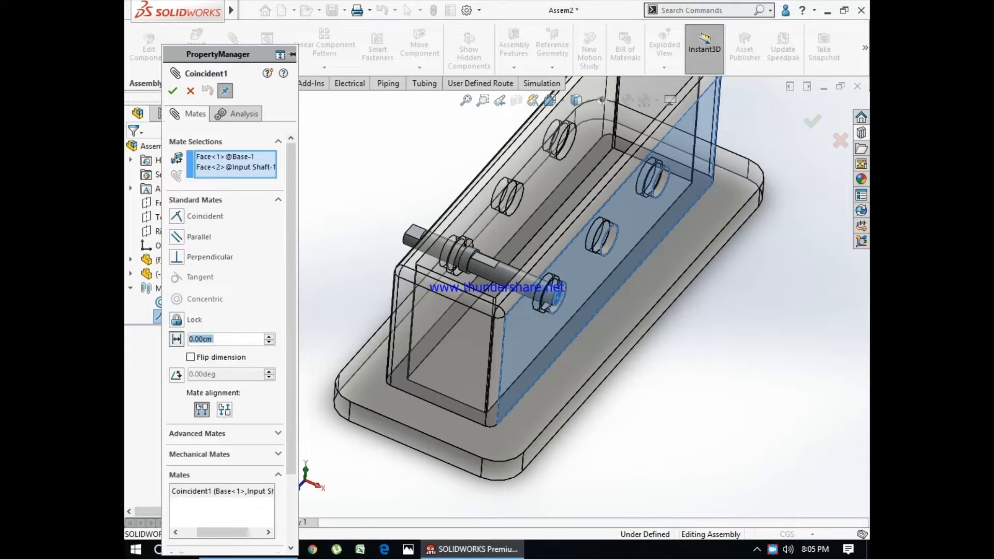
text(5)
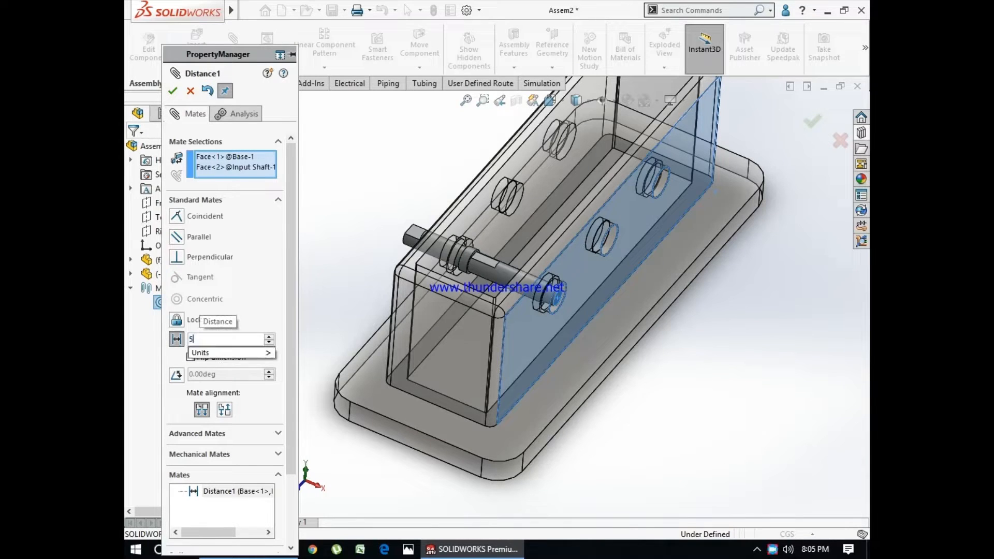
key(Return)
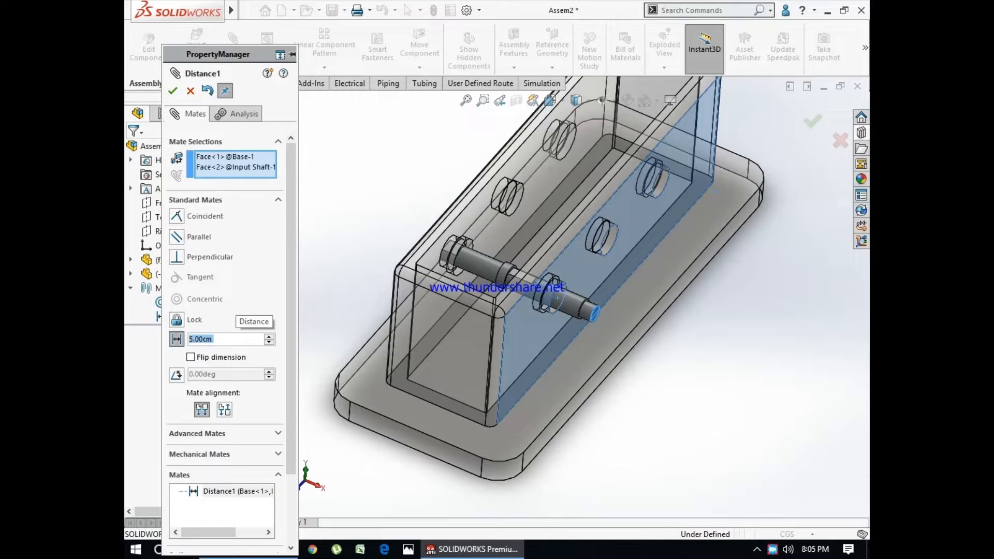
- Set the distance mate between the shaft's end face and the base's side wall to 2 cm
text(2)
key(Return)
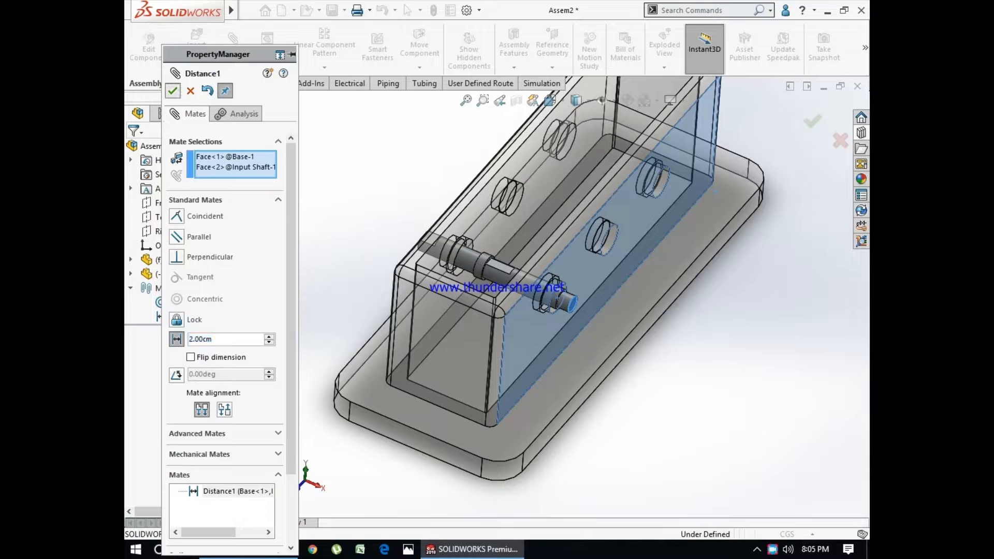
click(172, 91)
click(190, 90)
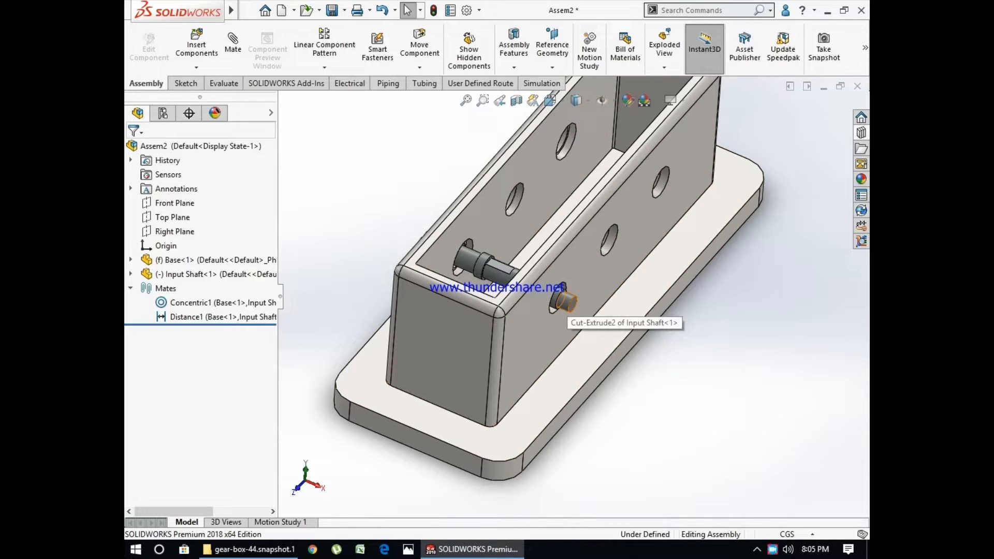
- View the mates attached to the input shaft and open its distance mate to review the settings
click(214, 317)
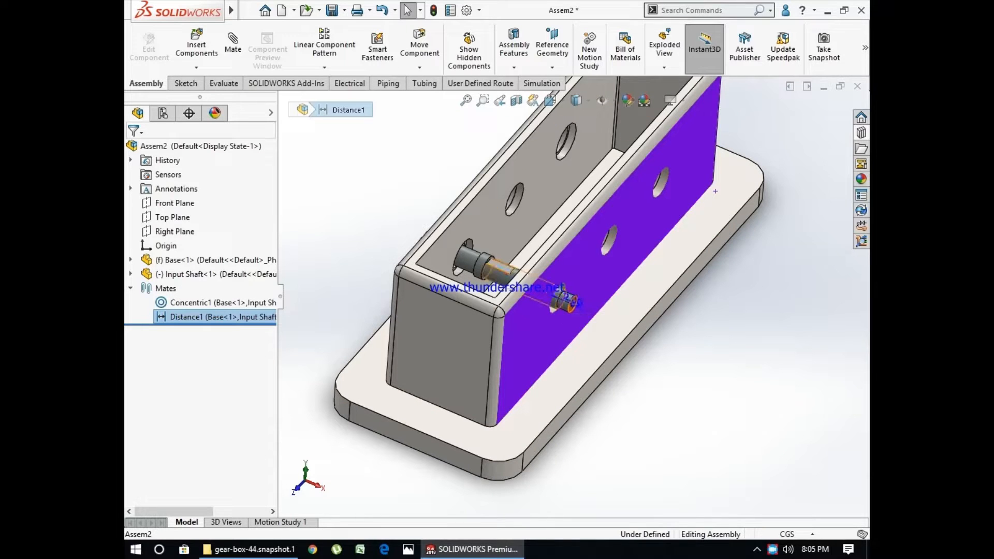
click(499, 273)
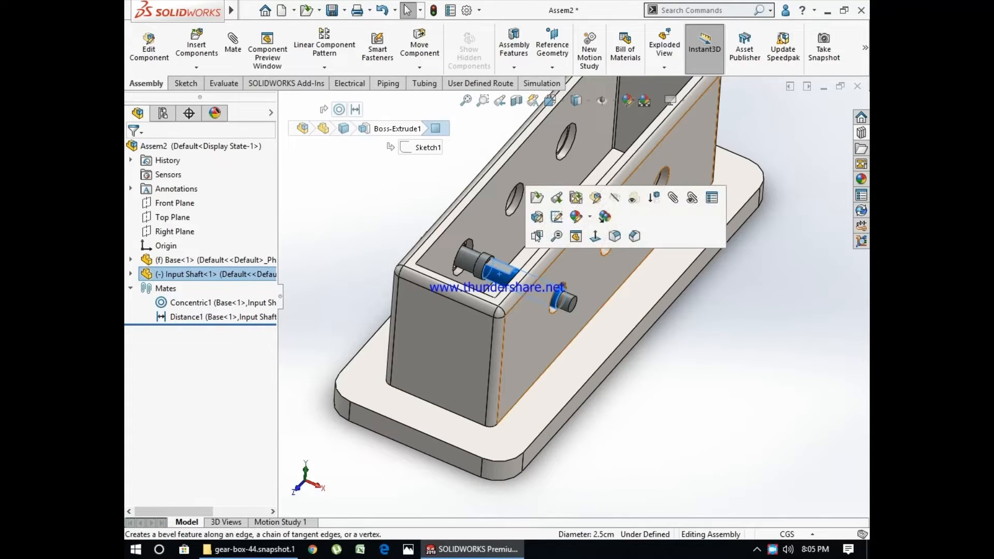
click(692, 198)
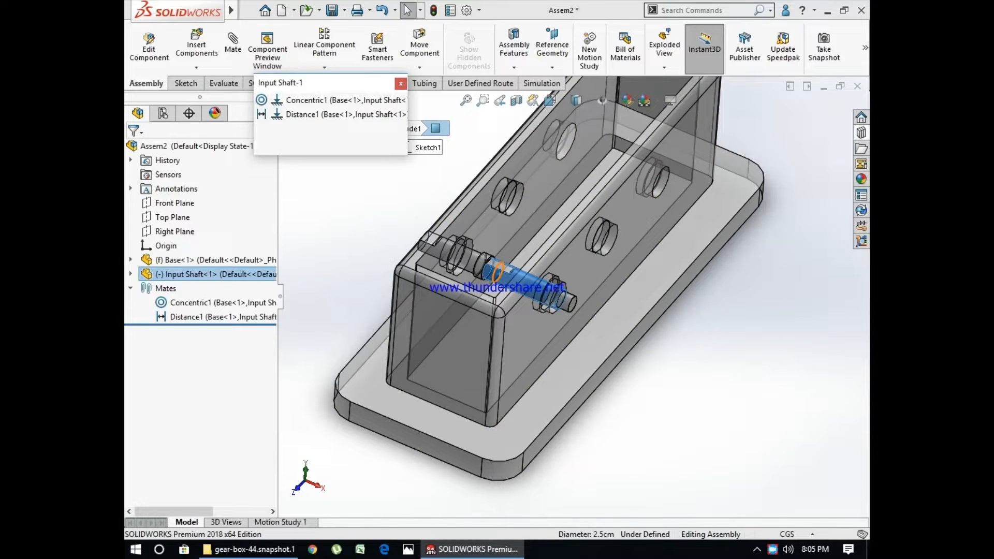
click(336, 114)
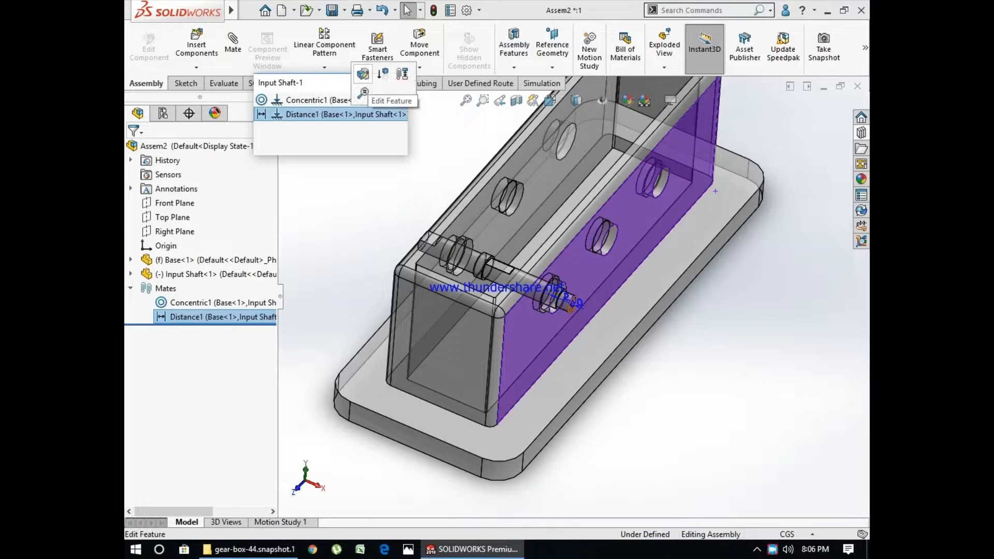
click(369, 66)
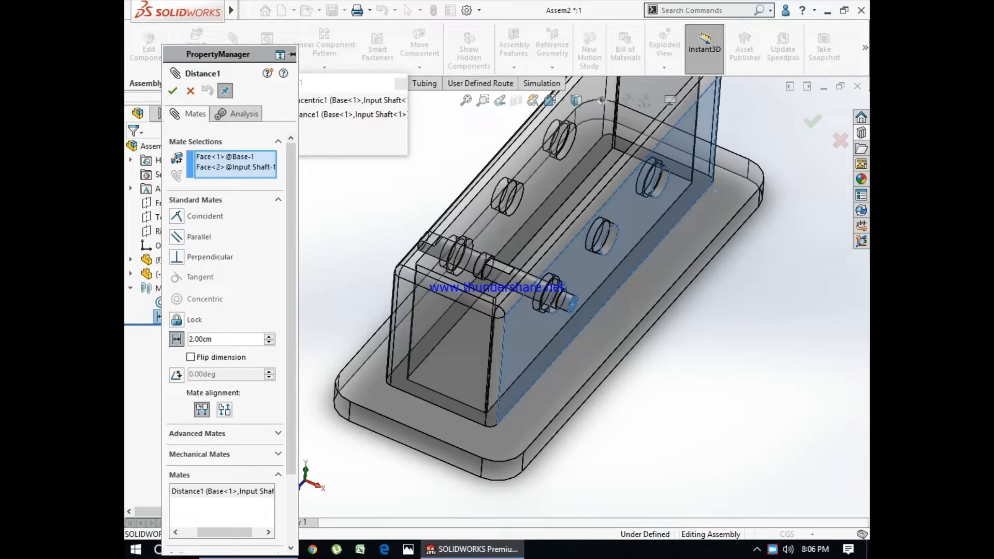
click(191, 90)
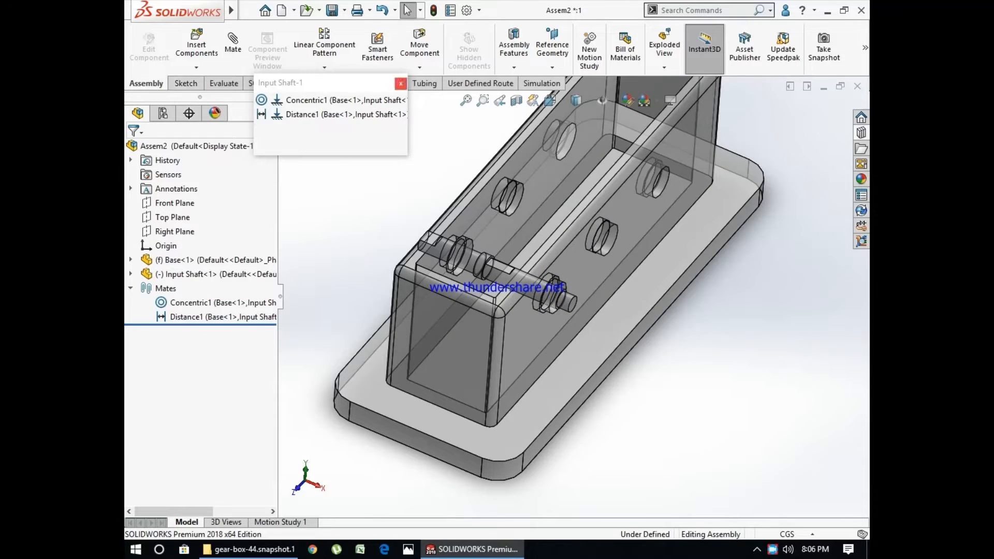
- Close the input shaft's mate list and load the Shaft part from the gear-box-44.snapshot.1 folder for insertion into the assembly
click(401, 84)
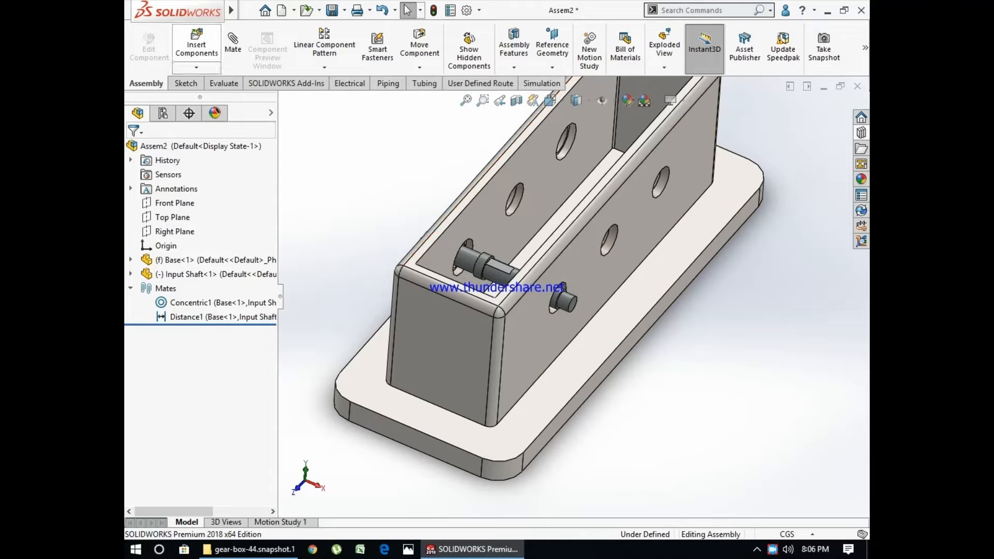
click(196, 45)
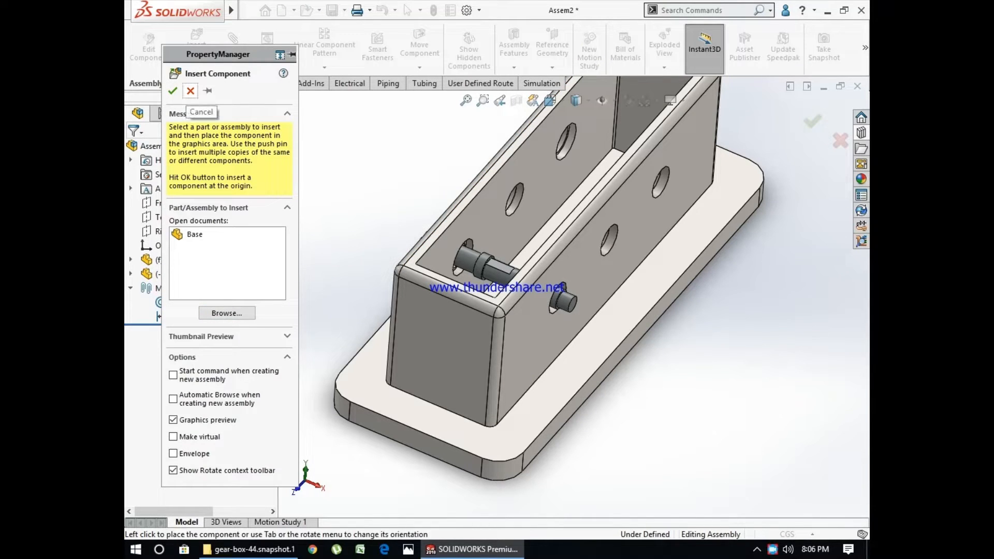
click(190, 90)
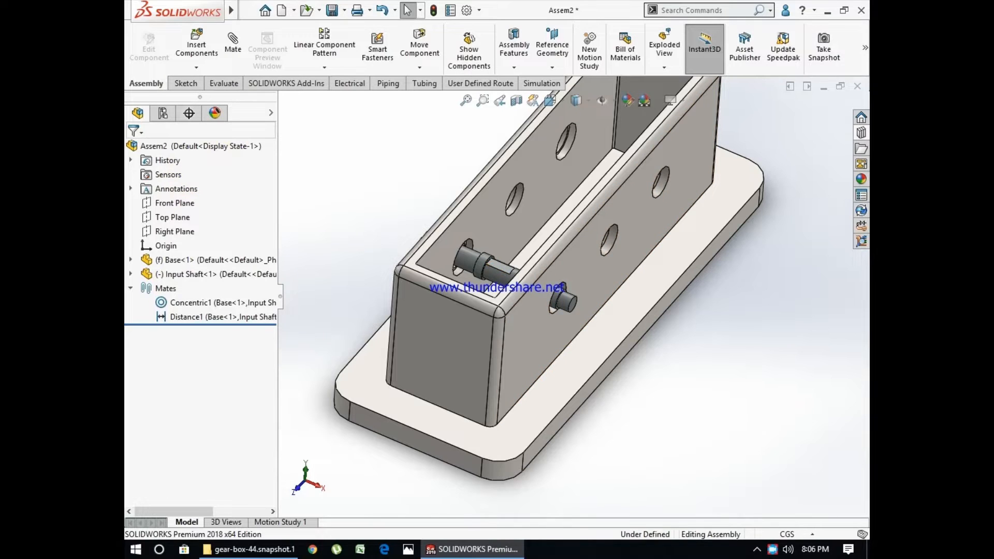
click(196, 46)
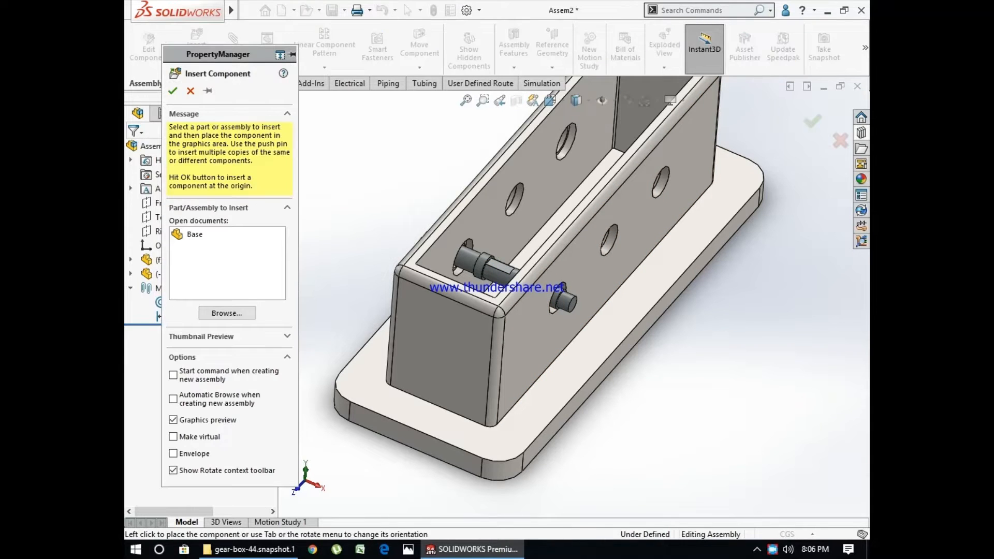
click(227, 313)
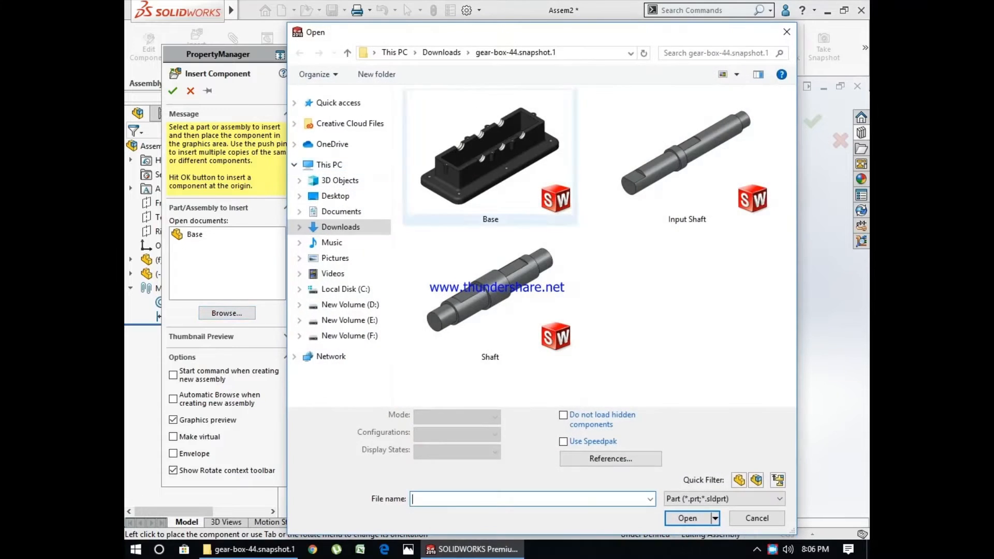
click(490, 295)
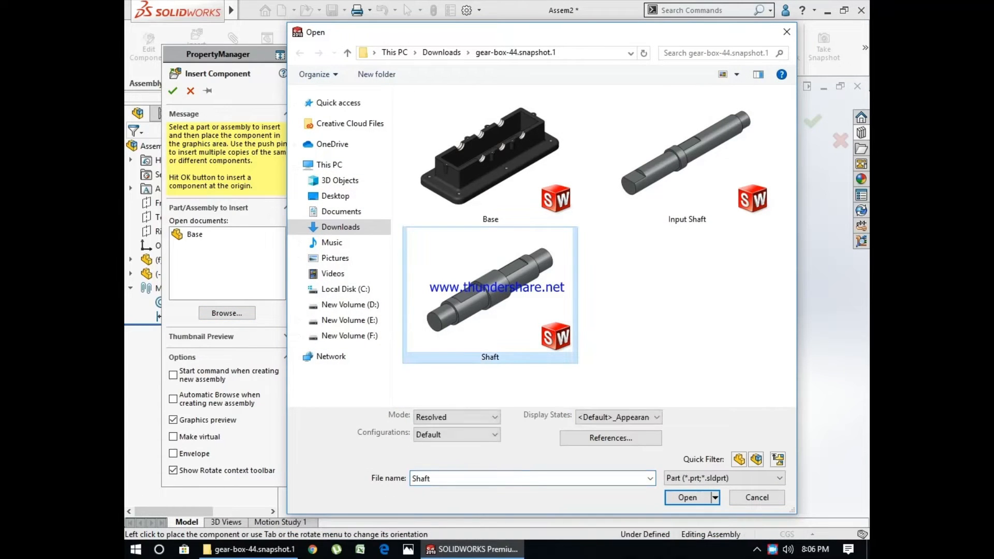
click(688, 497)
- Rotate the Shaft part 90° twice about X and once about Y, and place it beside the base's long side wall
scroll(616, 341, down, 3)
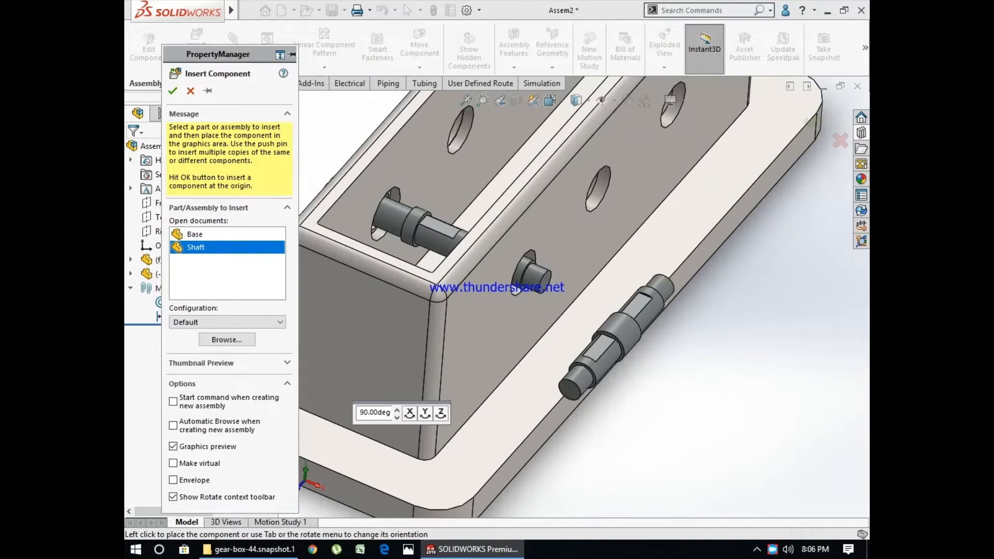
scroll(594, 344, up, 2)
click(409, 413)
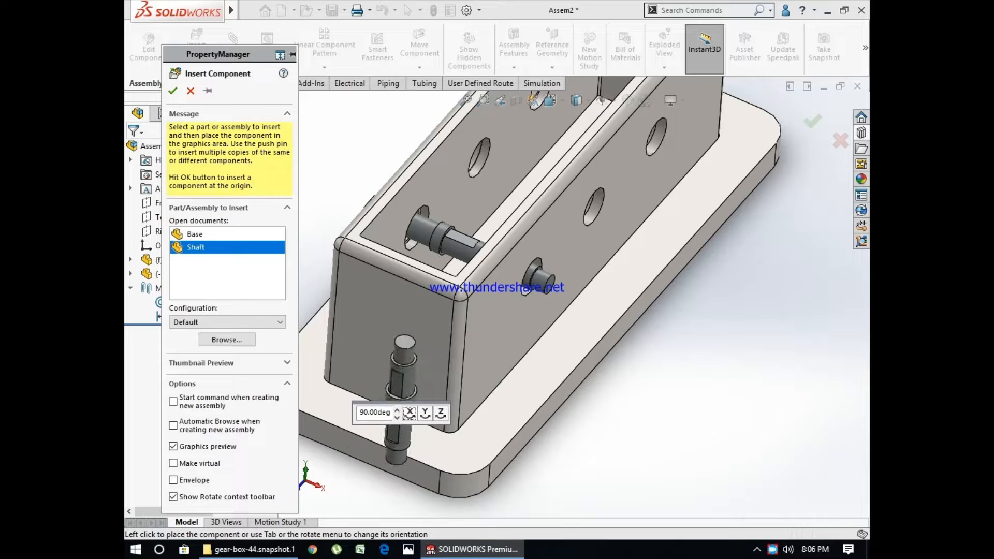
click(409, 413)
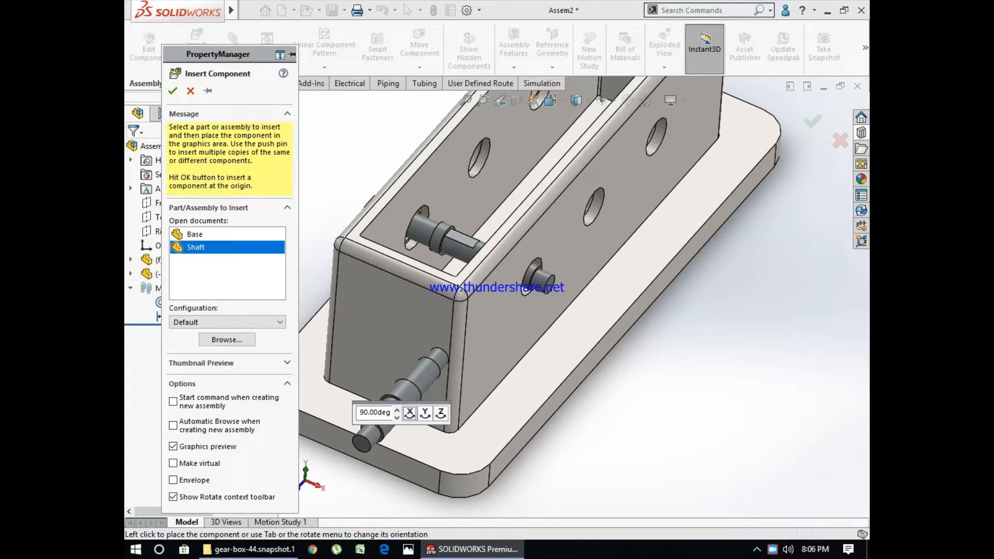
click(425, 412)
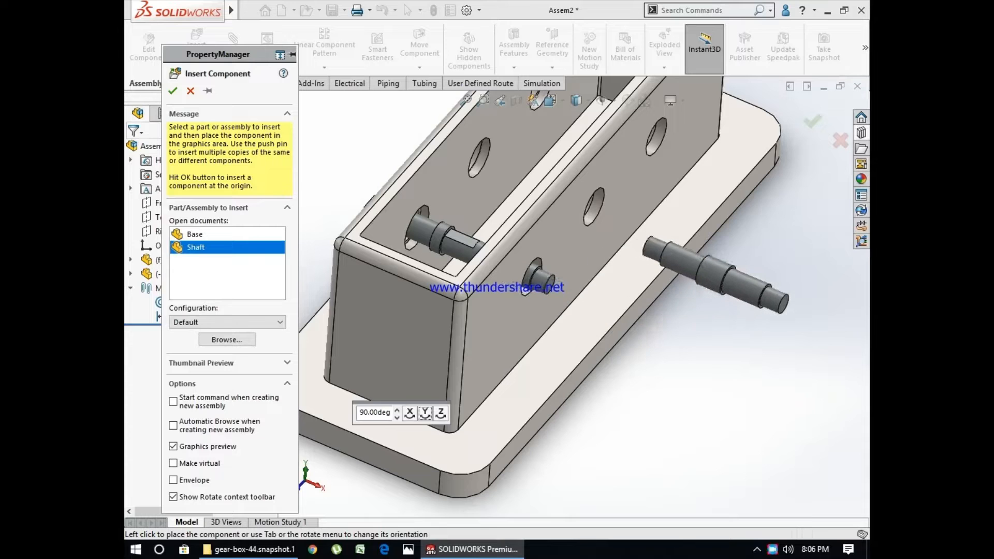
click(735, 285)
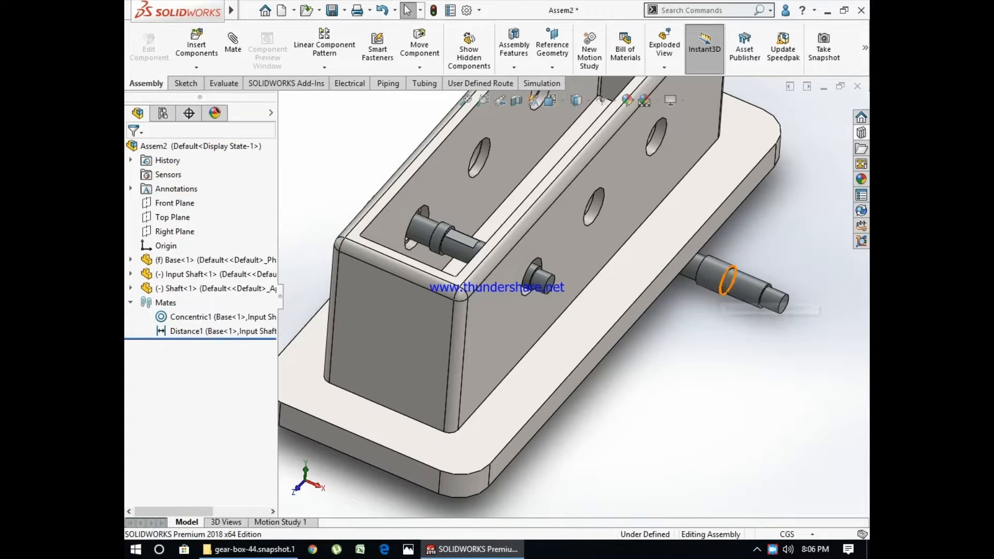
- Add a concentric mate between the shaft's cylindrical face and the second hole in the base's long side wall
click(233, 41)
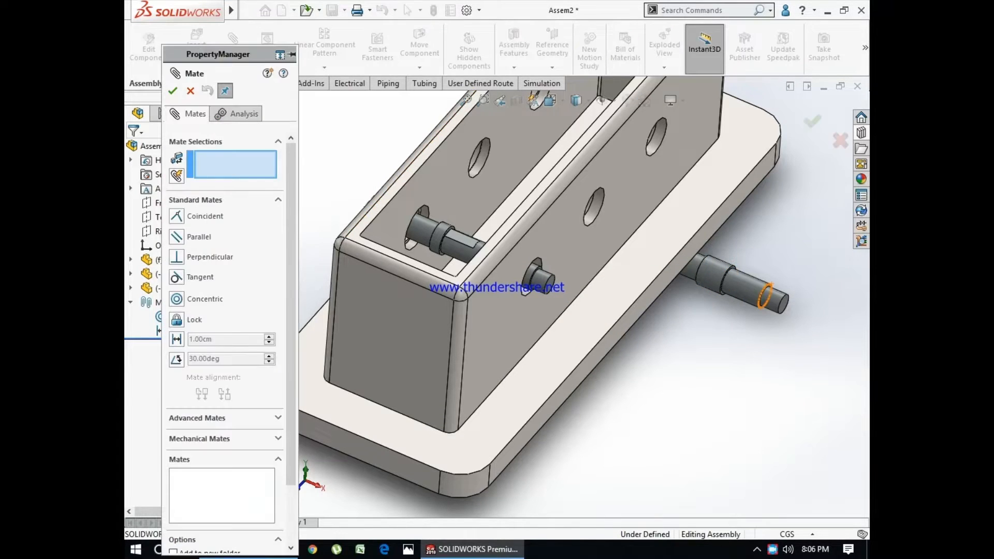
click(748, 287)
click(594, 206)
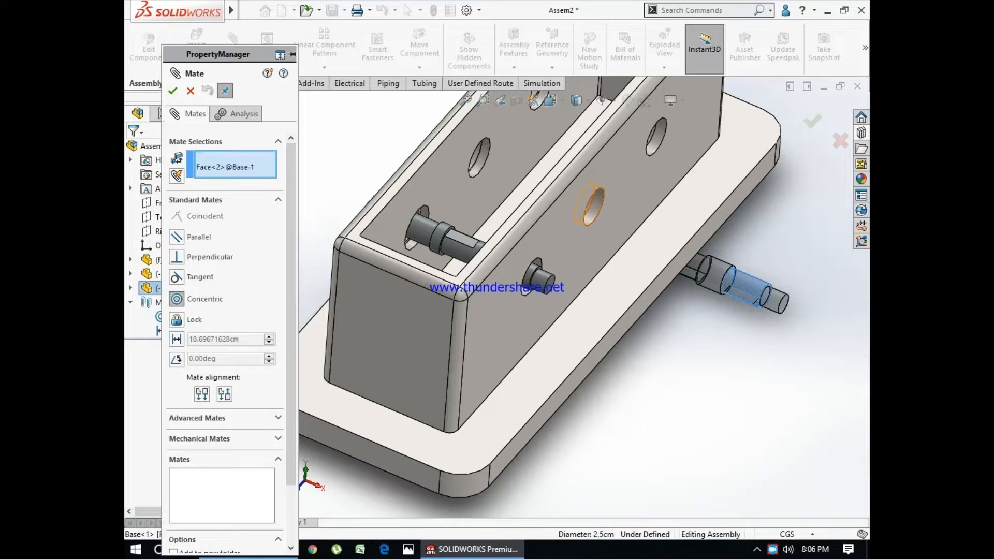
click(754, 184)
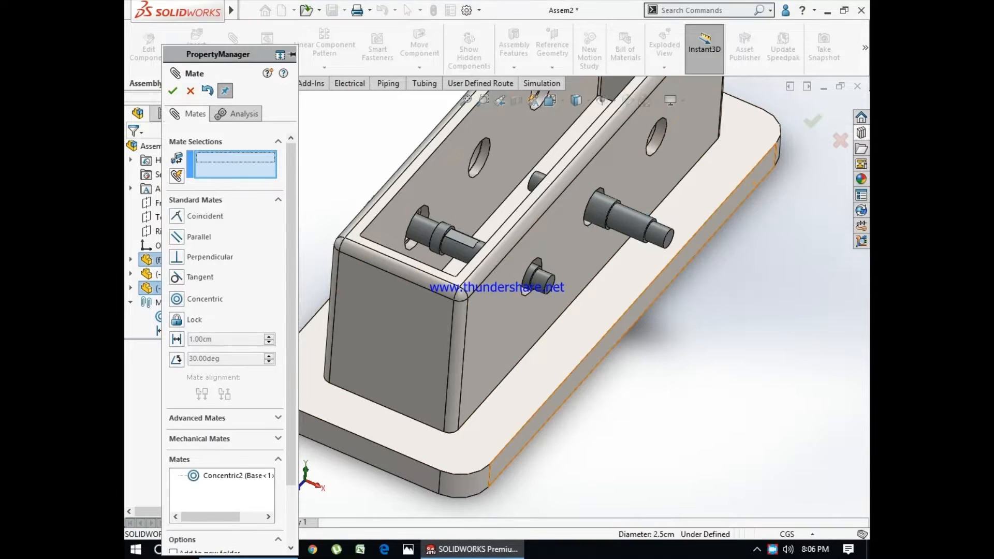
- Set up a 2 cm distance mate between the shaft's end face and the outer face of the base's long side wall
click(667, 238)
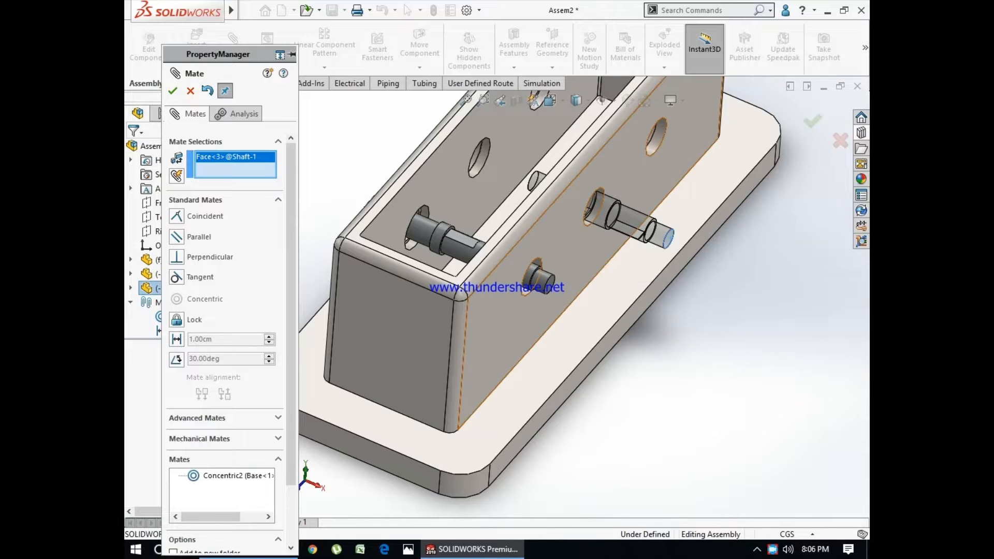
click(563, 260)
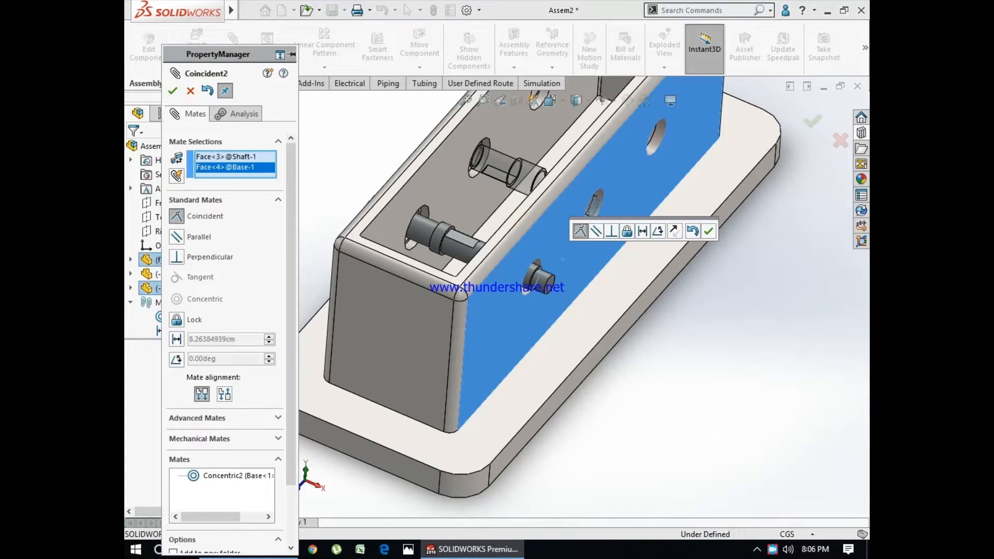
click(176, 339)
text(2)
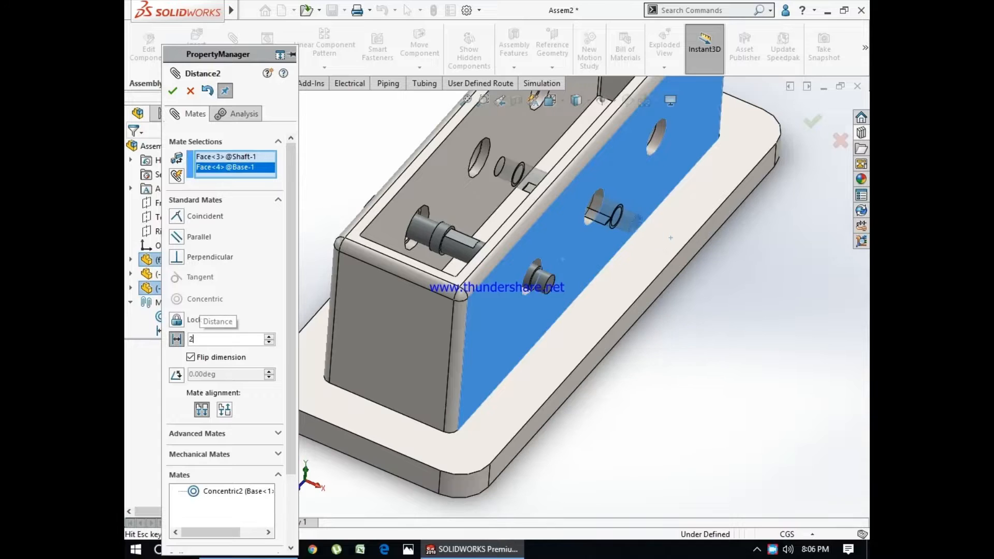
key(Return)
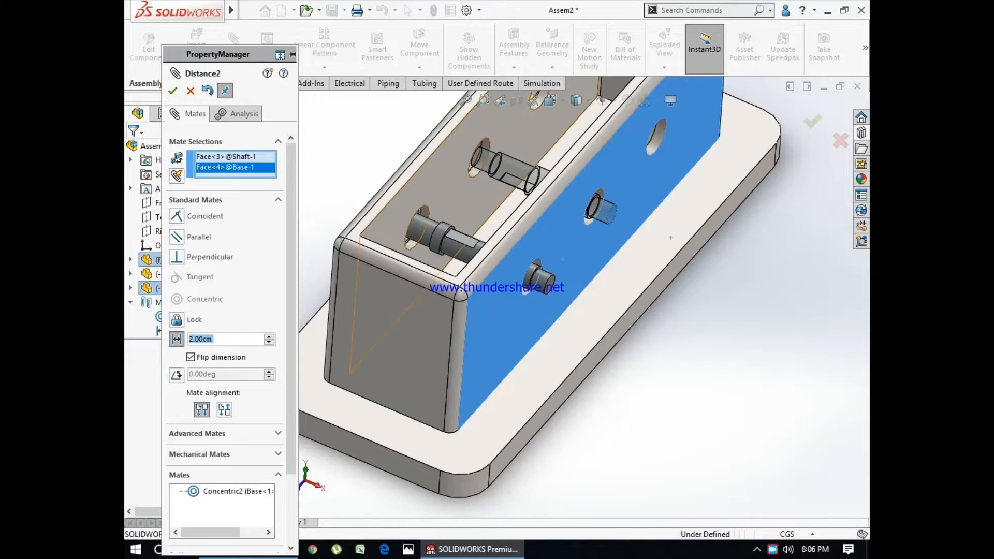
- Try 1.5 cm for the shaft's distance mate, reduce it to 0.5 cm and accept the mate
middle_drag(670, 237, 739, 203)
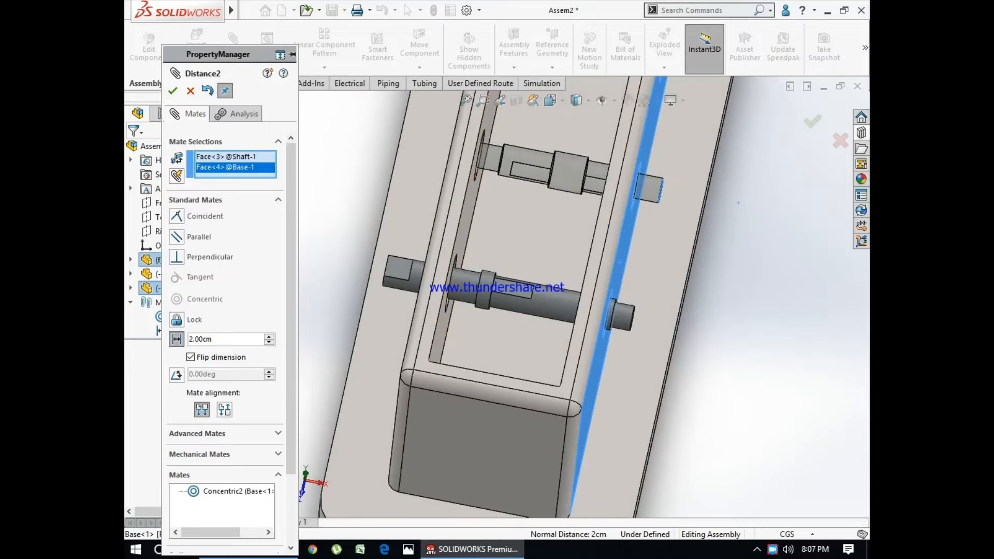
text(1.5)
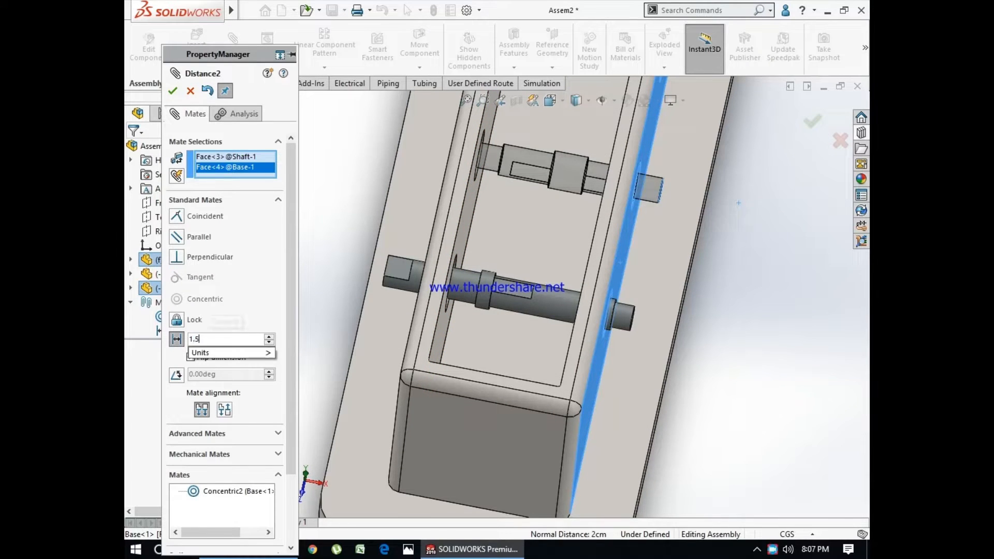
key(Return)
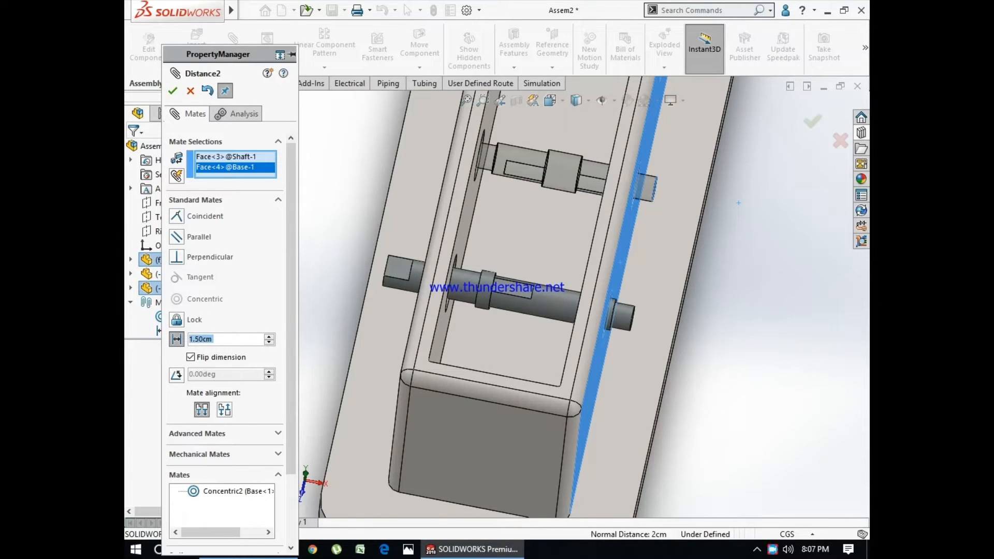
text(0.5)
key(Return)
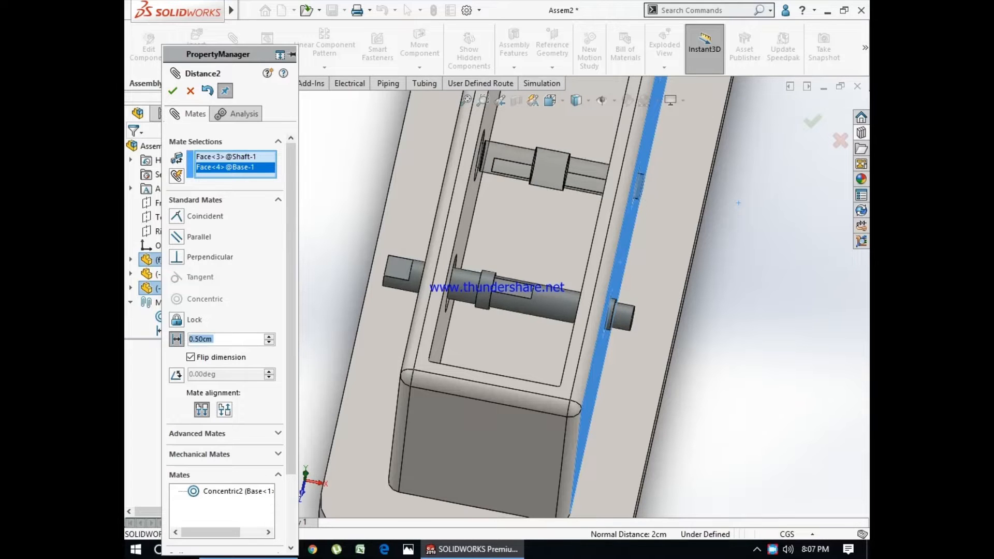
middle_drag(738, 203, 690, 179)
key(Return)
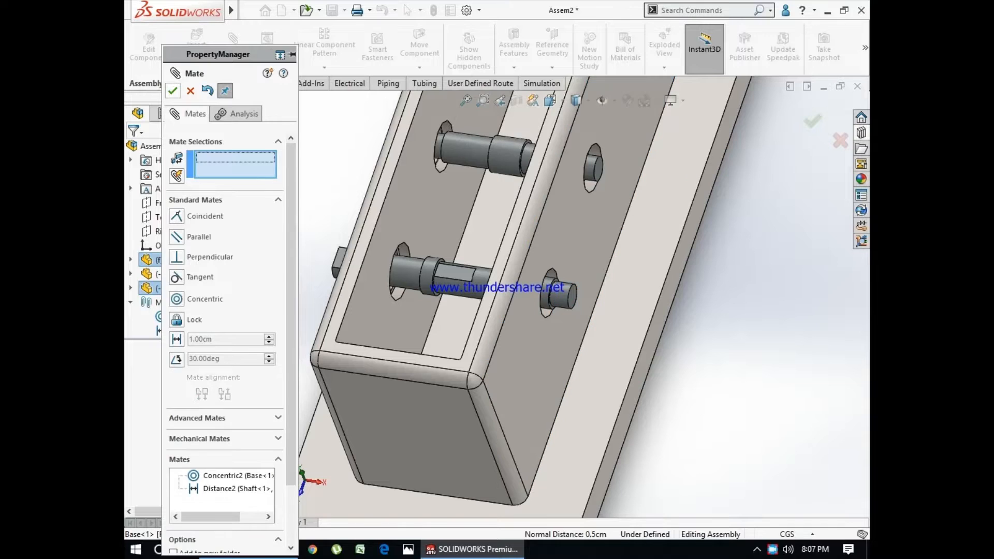
key(Return)
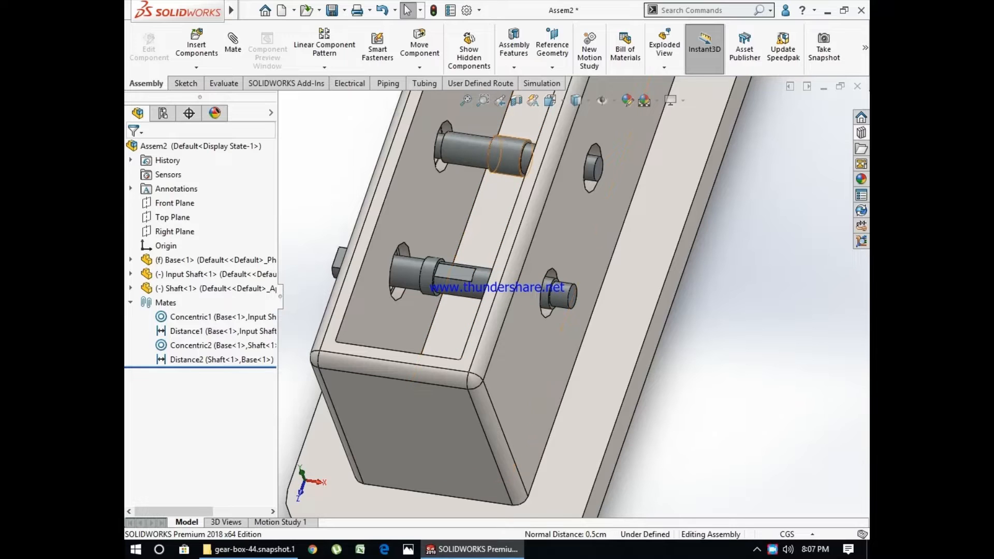
click(507, 156)
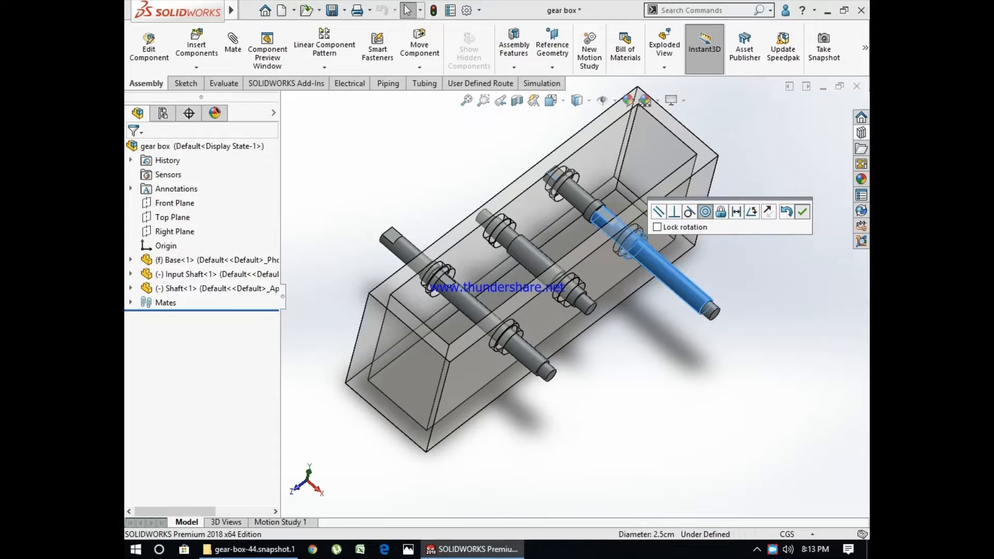
key(Return)
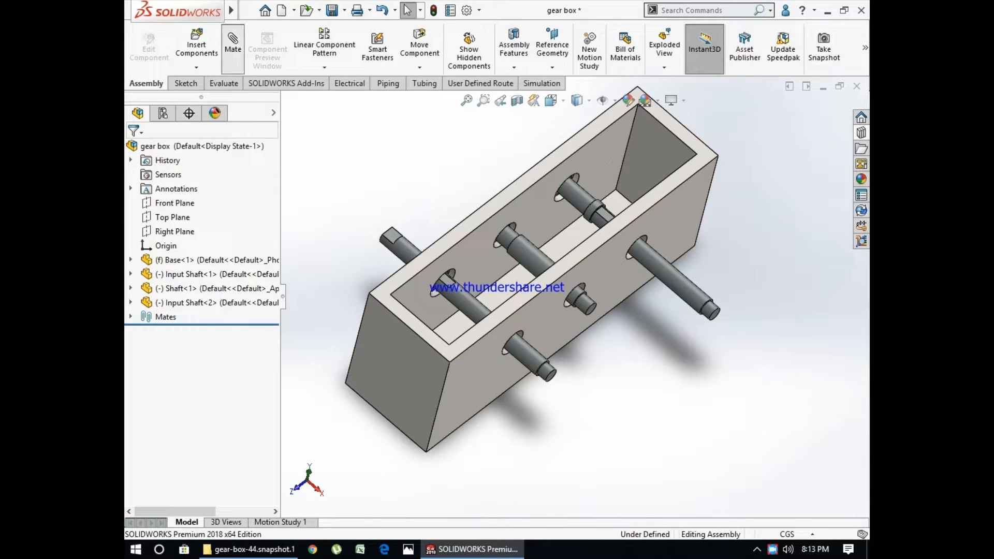
- Set up a 5 cm distance mate between the second input shaft's end face and the outer face of the base's long side wall
scroll(753, 320, down, 2)
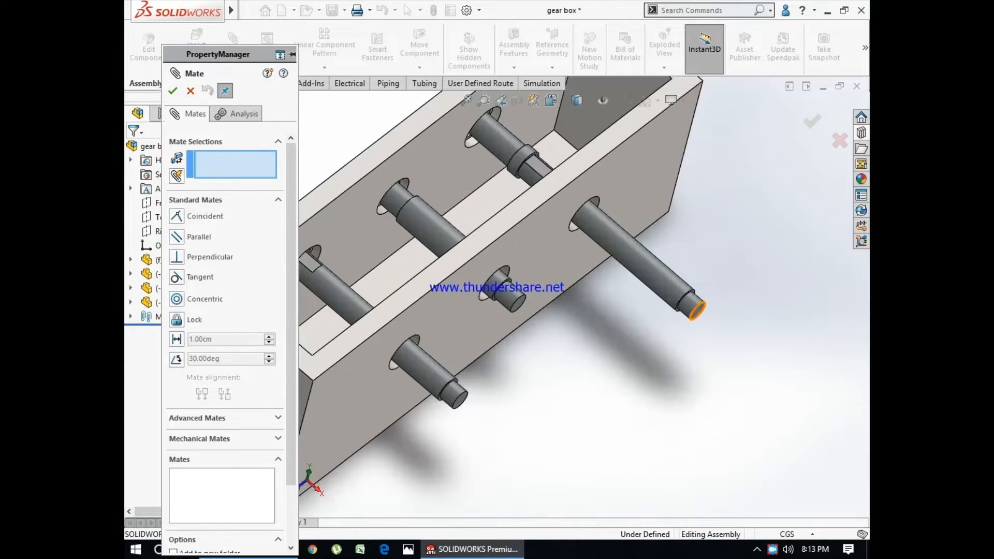
click(696, 312)
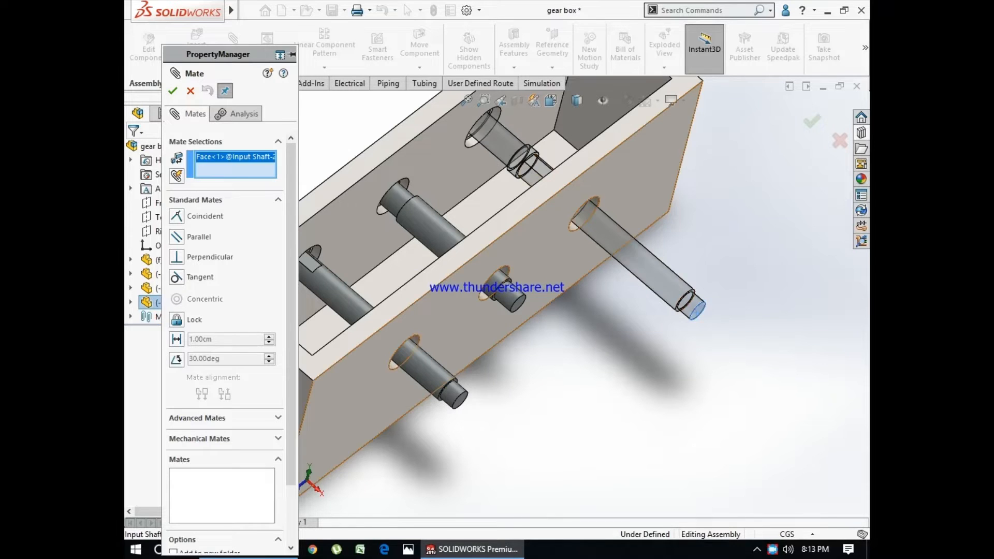
click(549, 255)
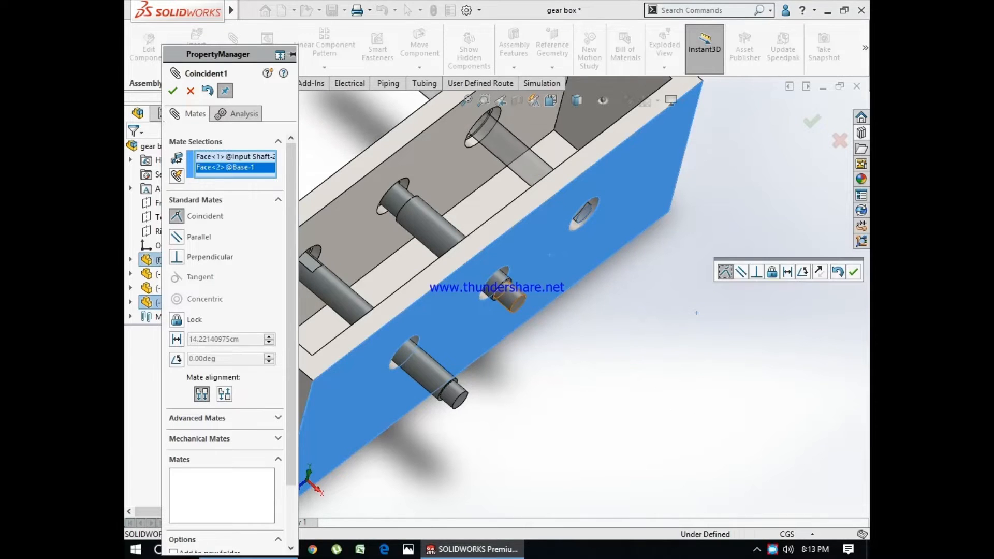
click(175, 339)
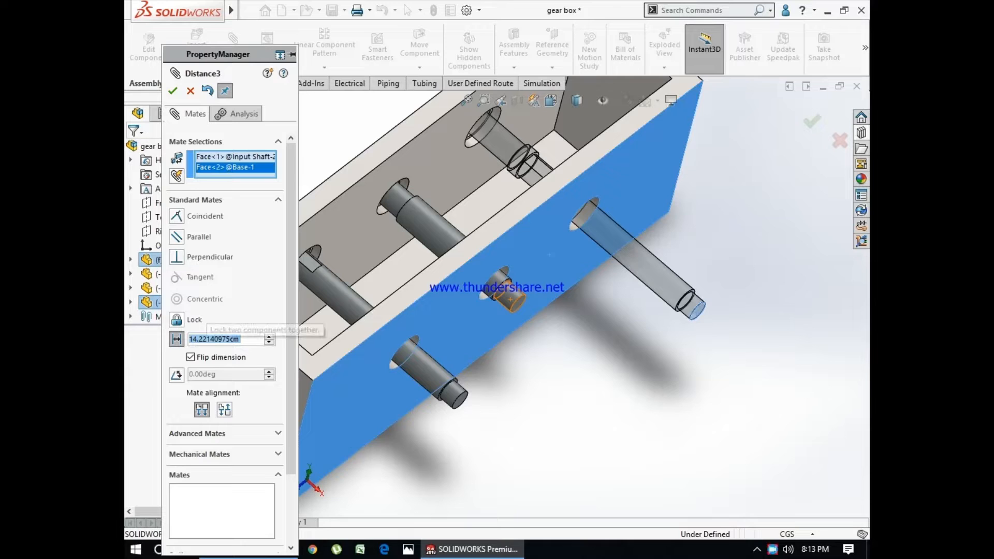
text(5)
key(Return)
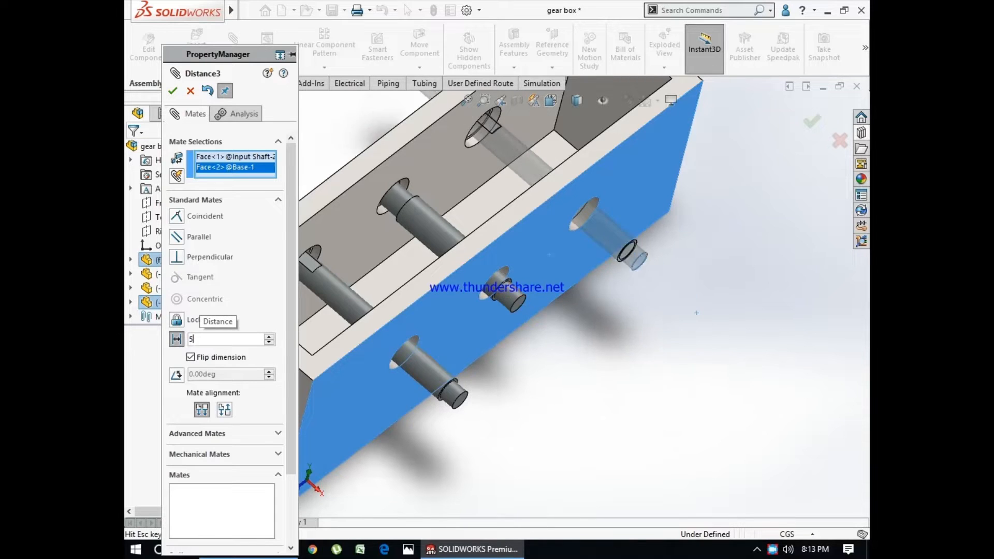
- Set the second input shaft's distance mate to 7.5 cm and finish mating
text(7.5)
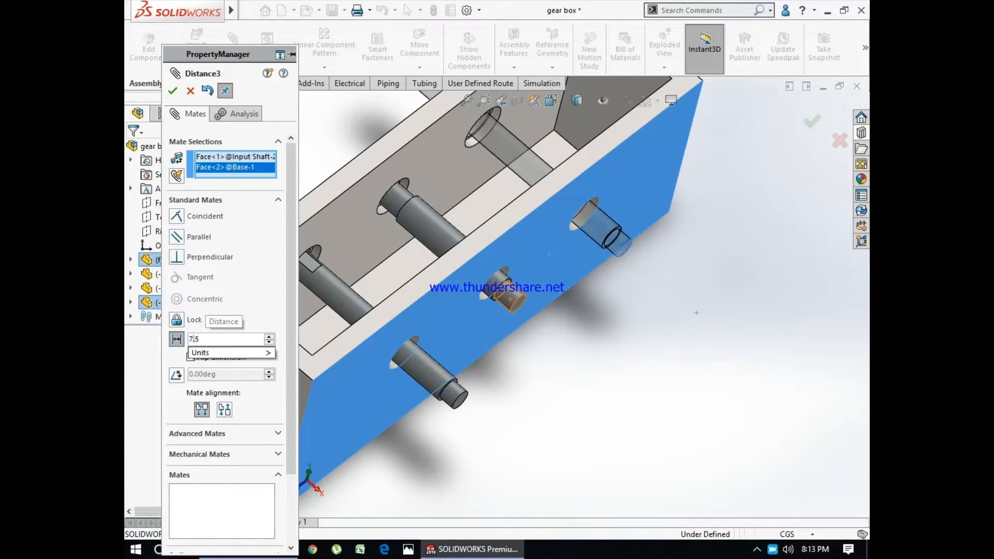
key(Return)
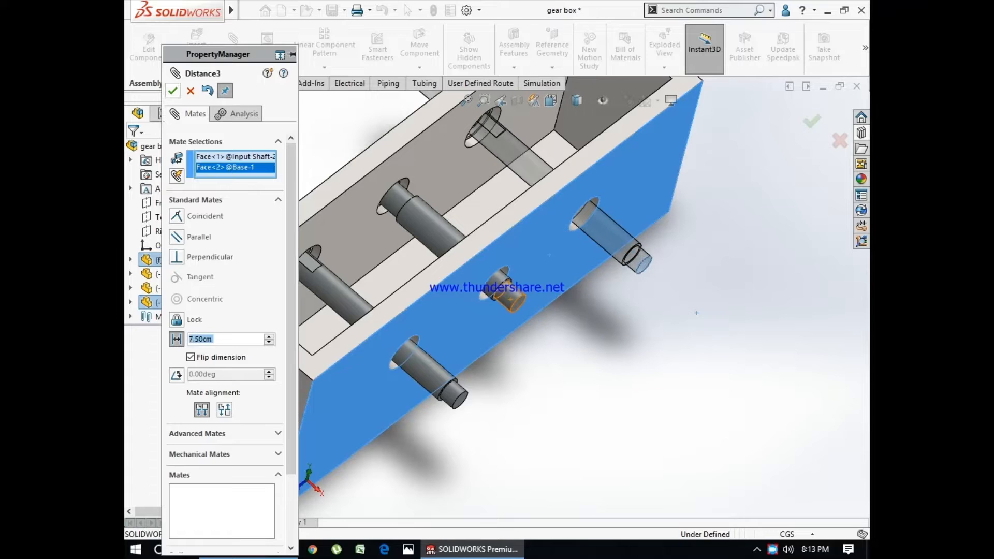
key(Return)
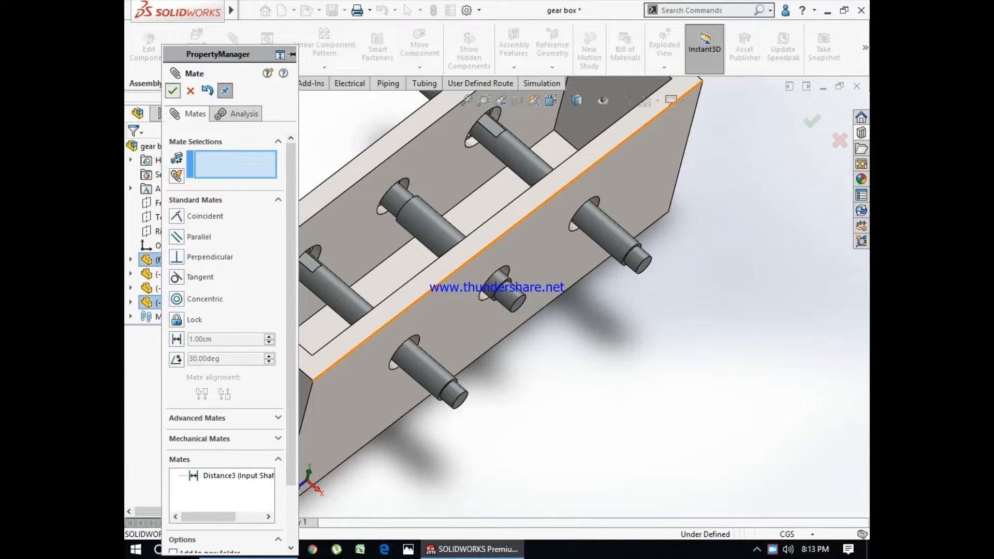
key(Return)
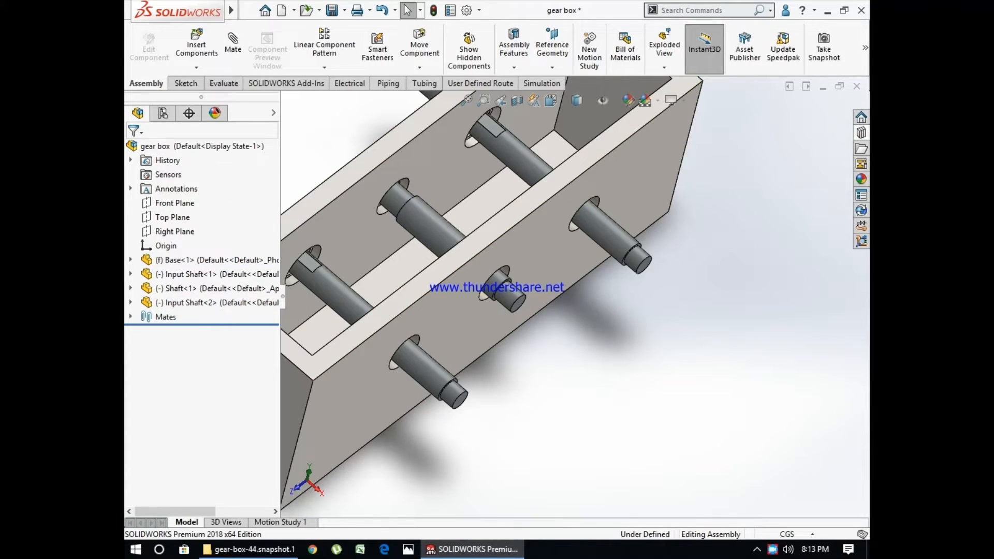
scroll(446, 246, up, 3)
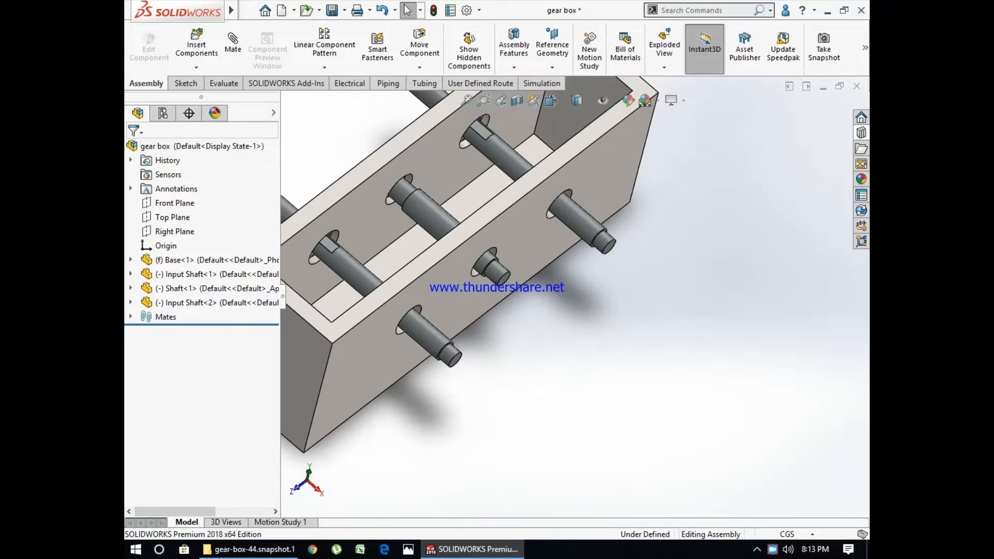
middle_drag(446, 246, 451, 238)
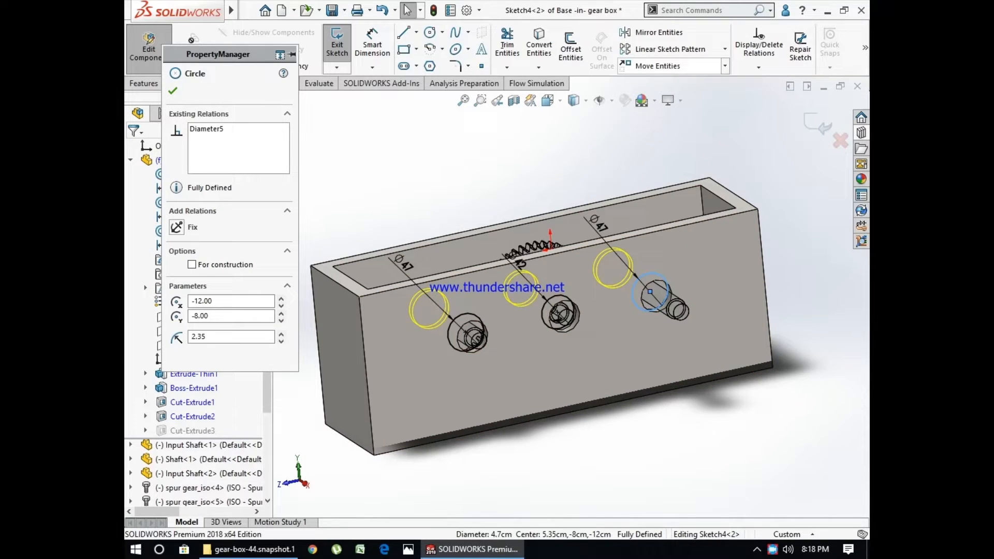
- Delete all relations and dimensions in Sketch4, which holds the three hole circles on the base's long side wall
click(759, 46)
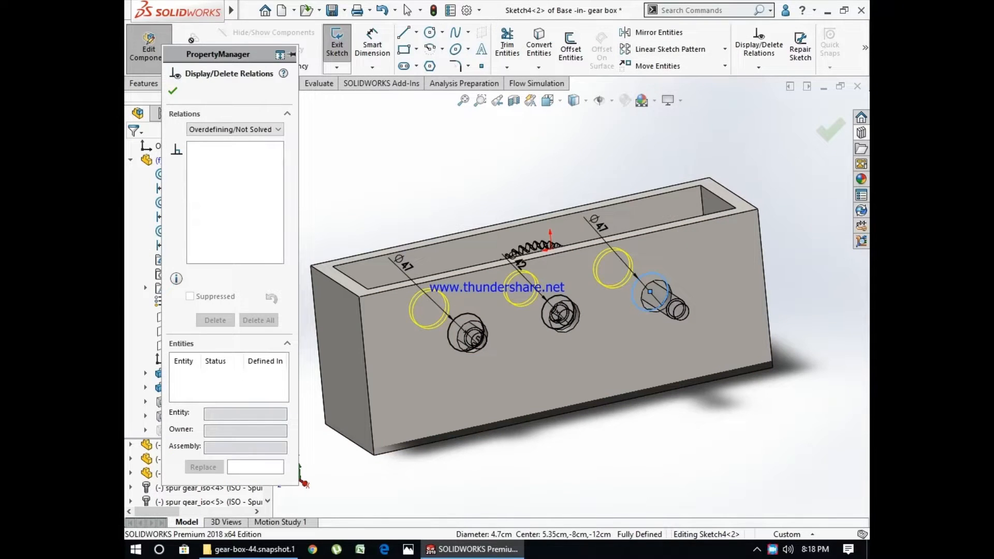
key(Escape)
drag(544, 180, 762, 384)
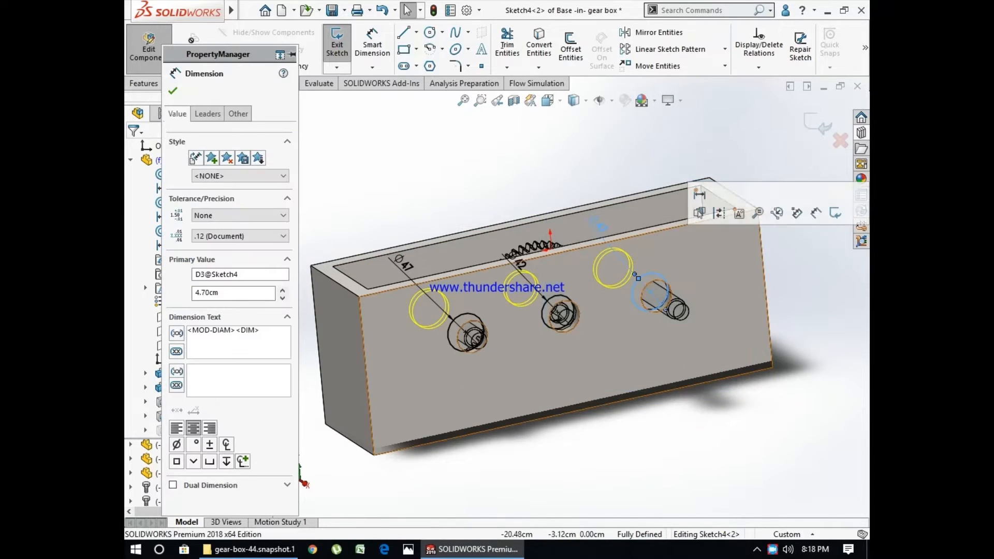
click(759, 45)
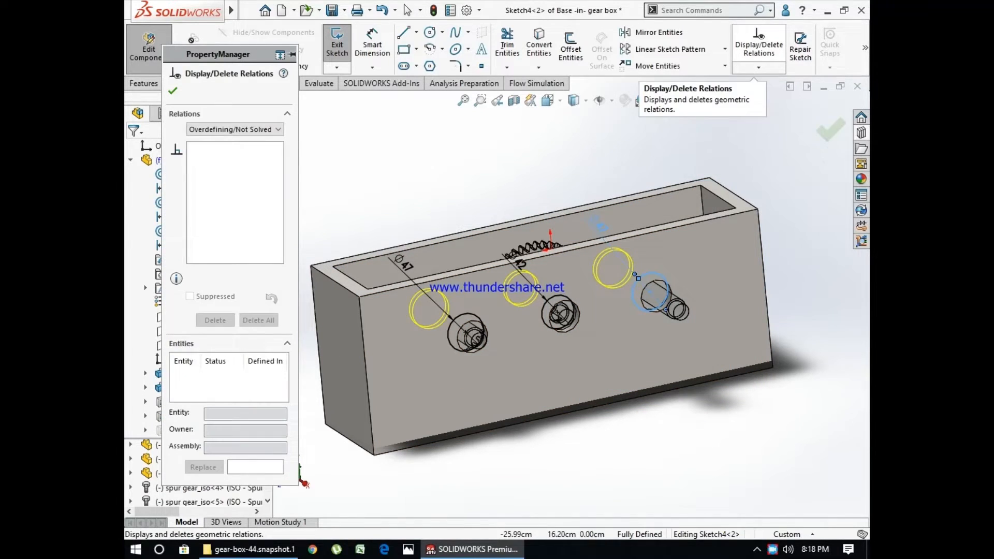
click(243, 129)
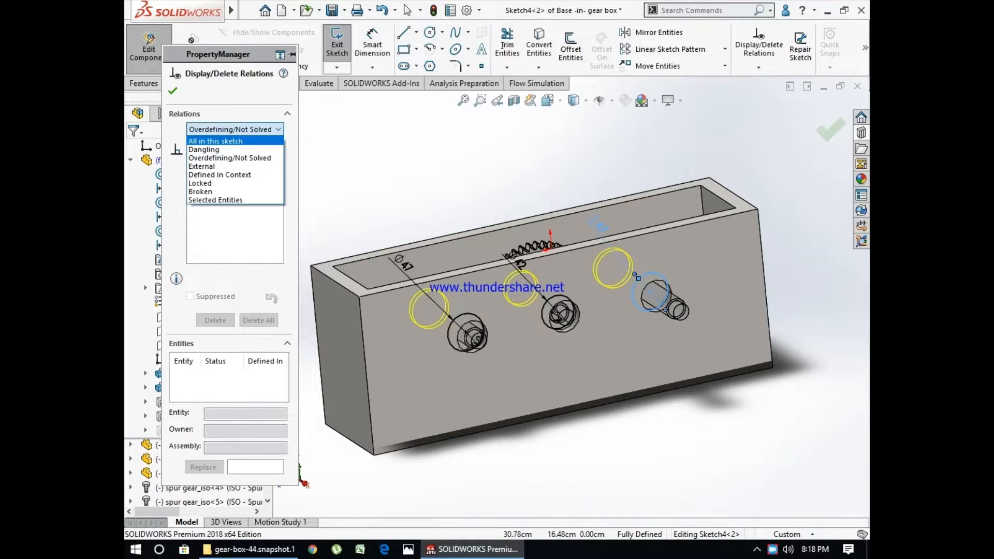
click(228, 138)
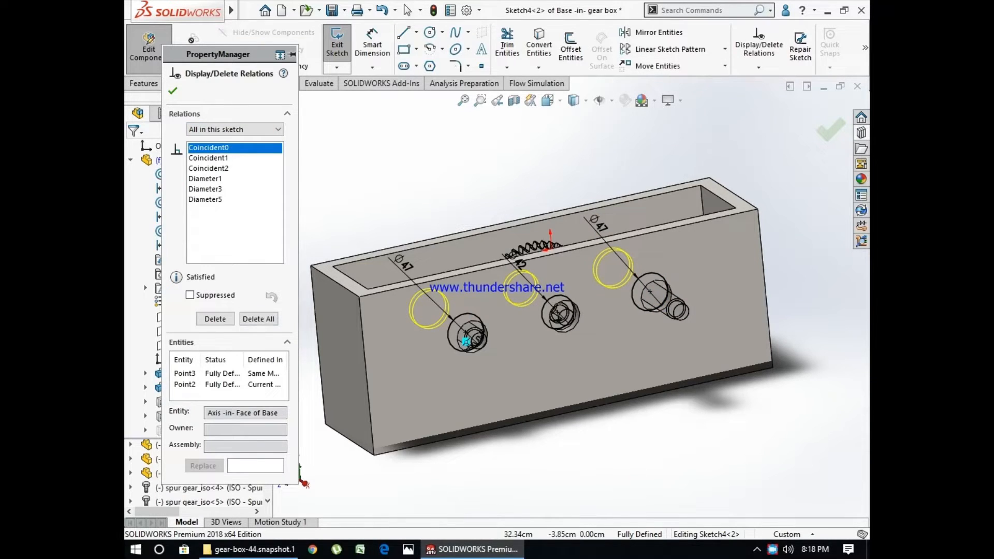
click(259, 319)
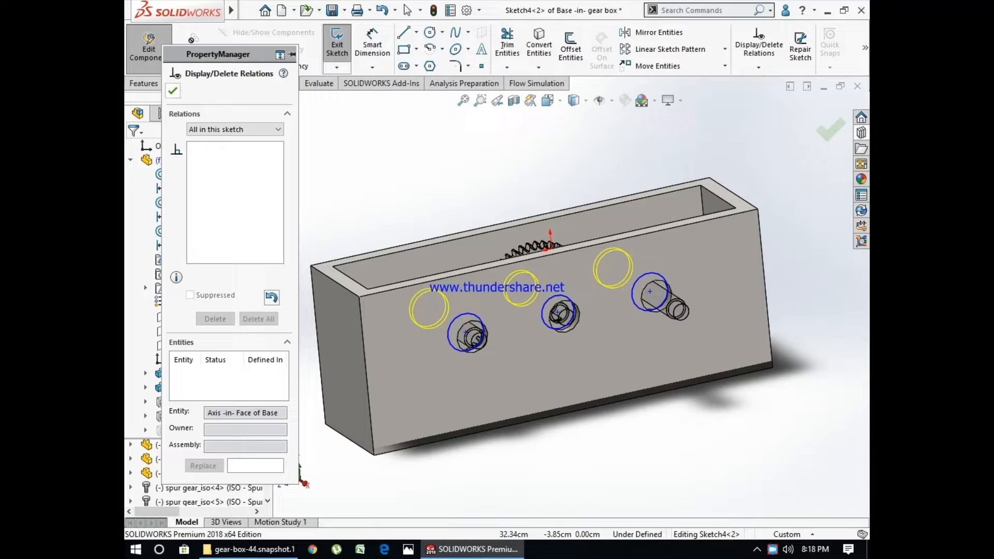
click(172, 91)
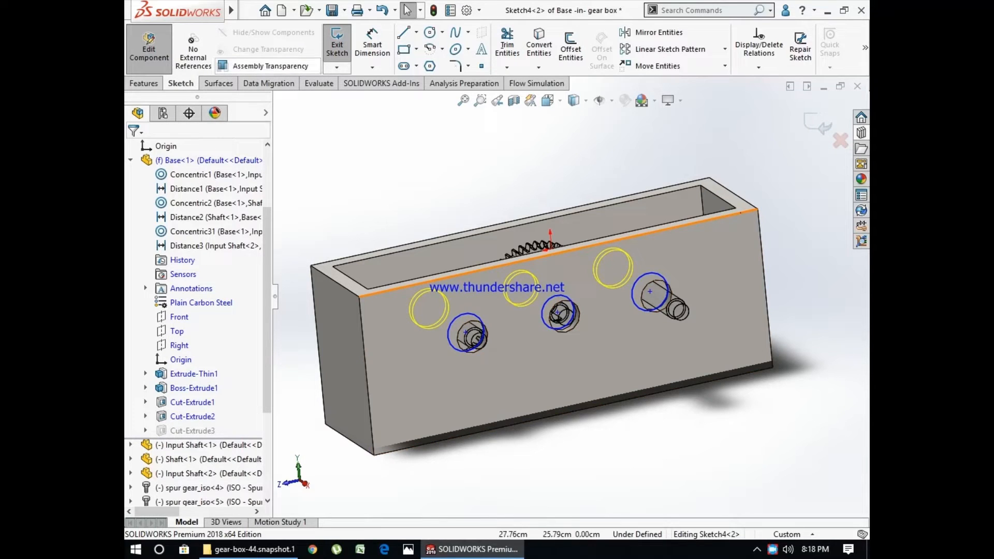
- Try a 150 mm dimension between the centres of the middle and right-end hole circles, then undo it and delete the dimension
click(372, 46)
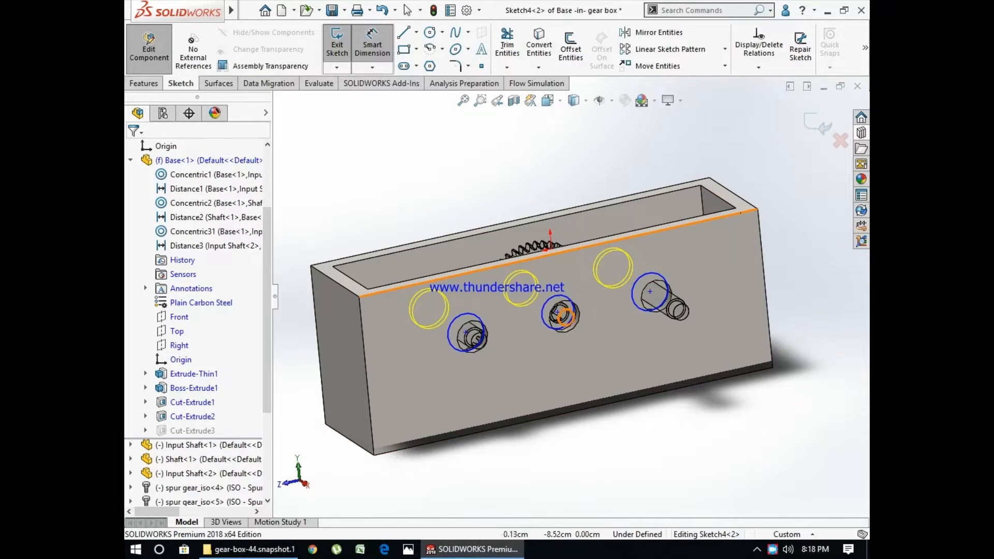
click(557, 312)
click(649, 292)
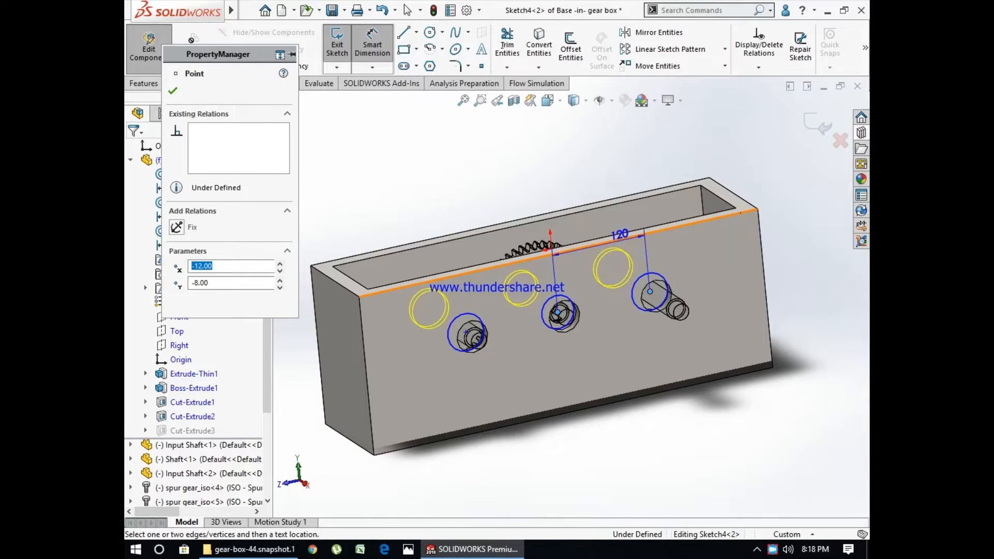
click(604, 180)
text(15)
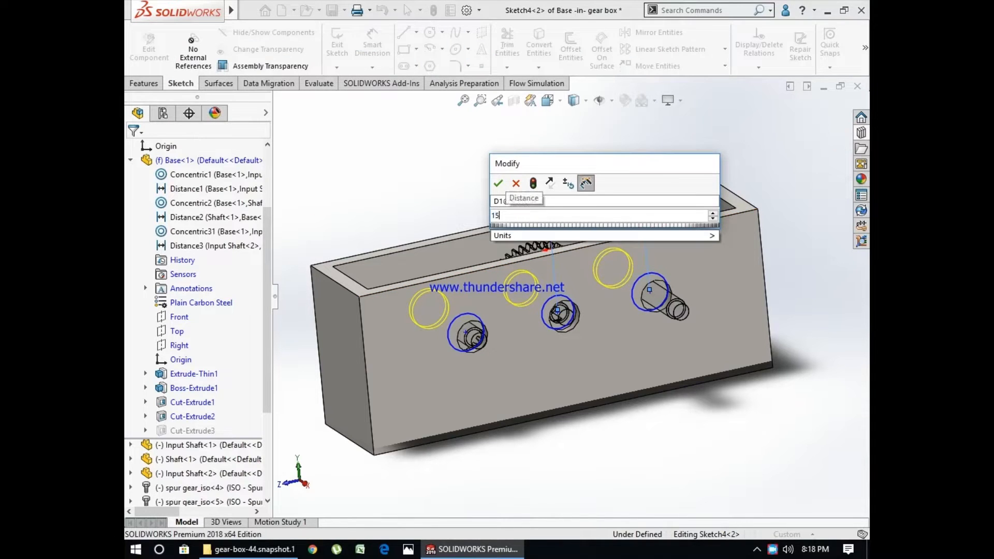
text(0)
key(Return)
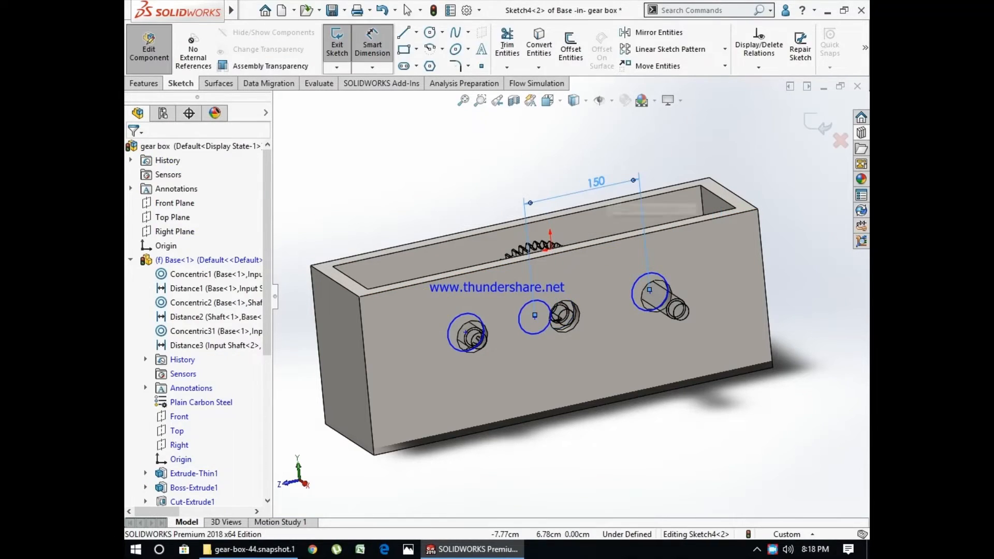
key(ctrl+z)
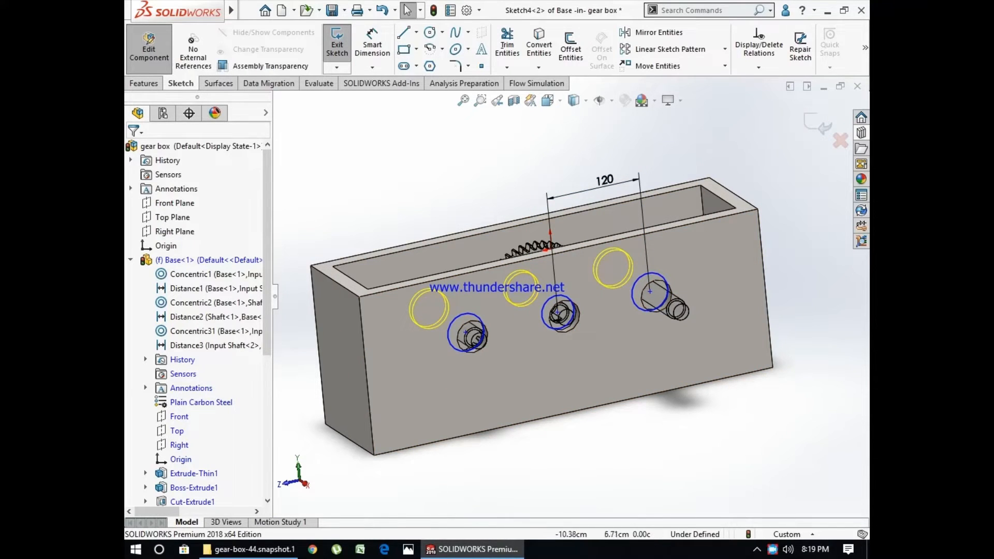
key(Delete)
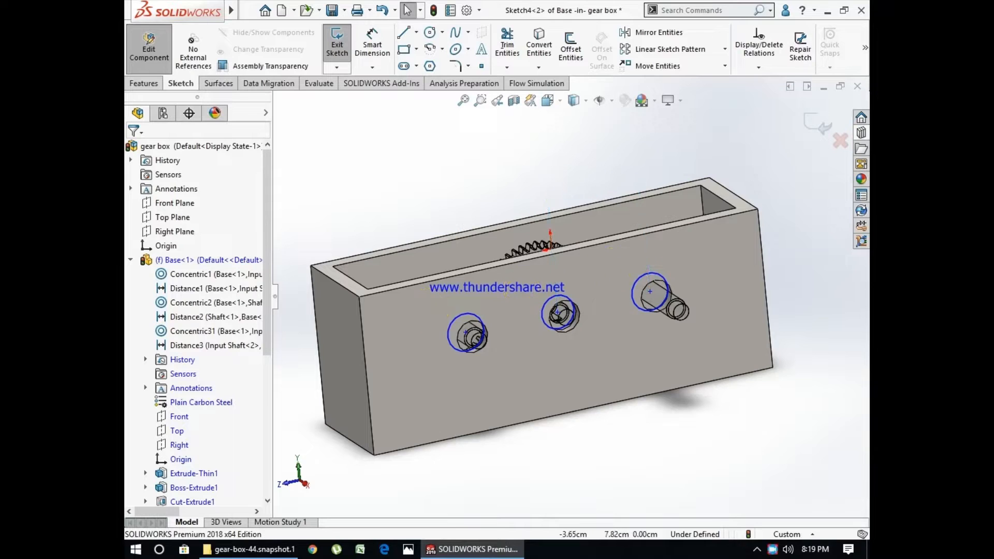
- Dimension the right-end hole circle's centre 100 mm from the base's nearest vertical edge
click(372, 43)
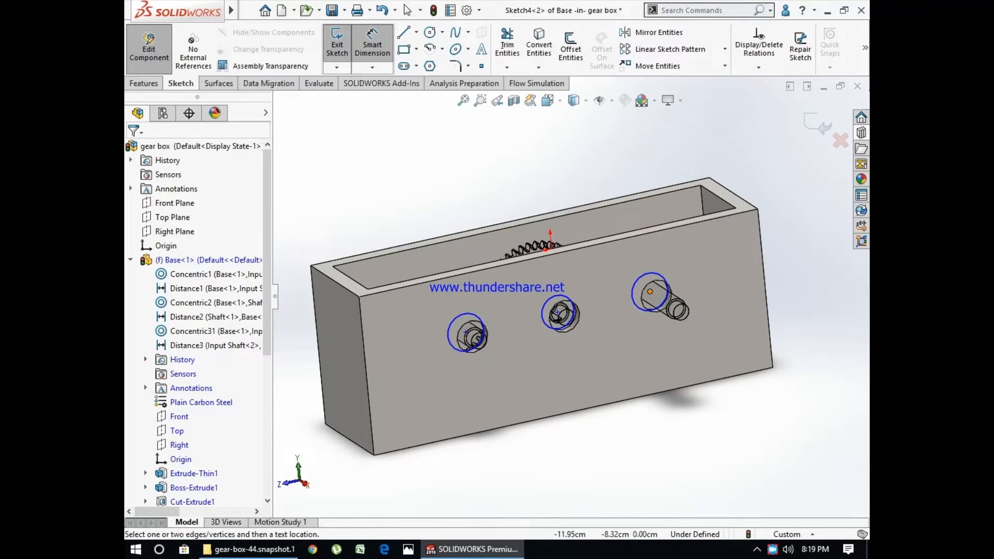
click(650, 291)
click(765, 290)
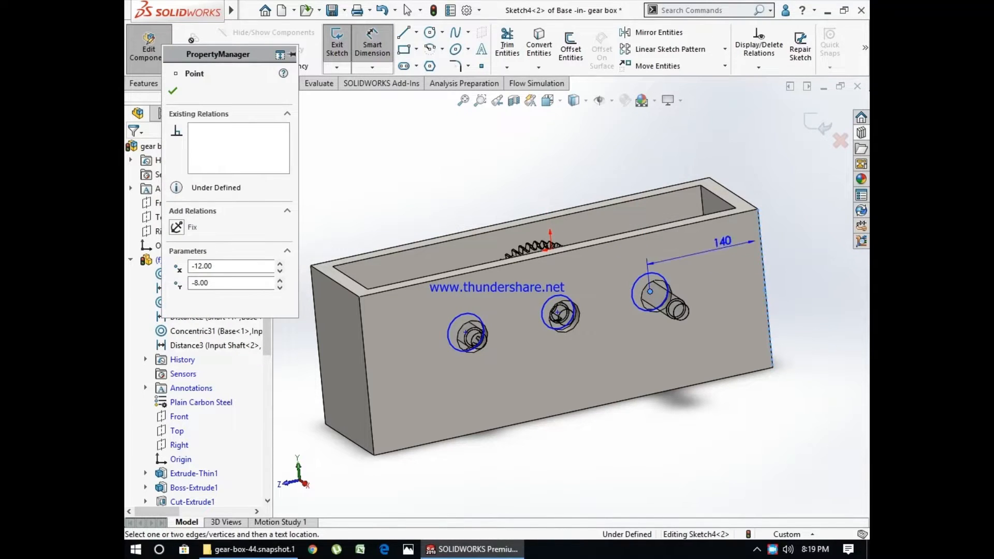
click(644, 210)
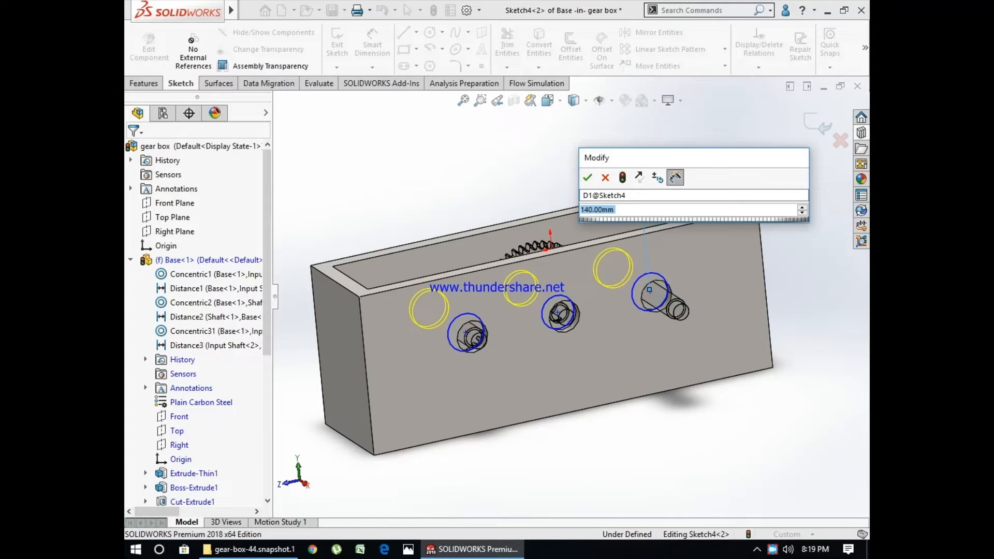
text(100)
key(Return)
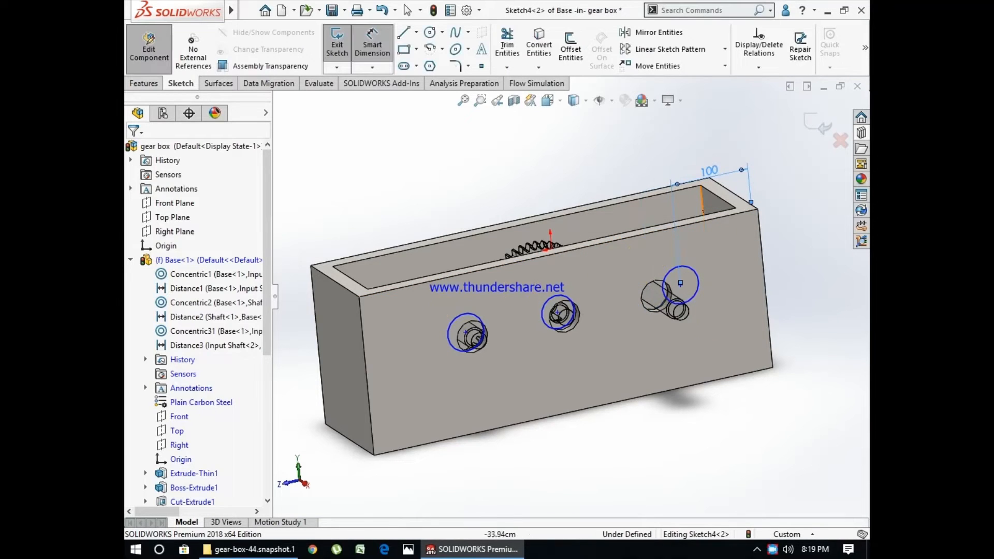
scroll(702, 220, down, 1)
middle_drag(680, 286, 693, 324)
key(Escape)
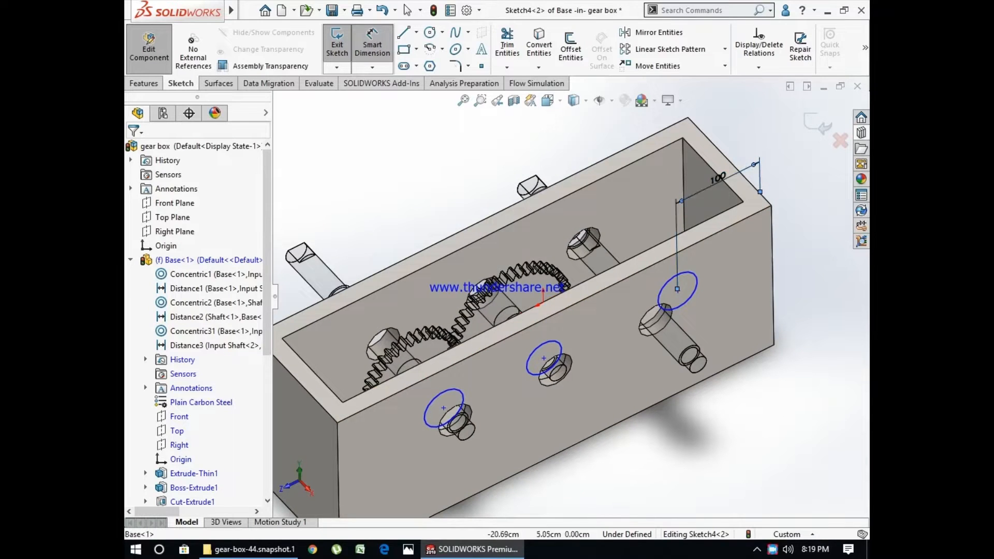
- Set the end circle's distance from the base edge to 110 mm and leave both the sketch and the base part
double_click(717, 177)
text(110)
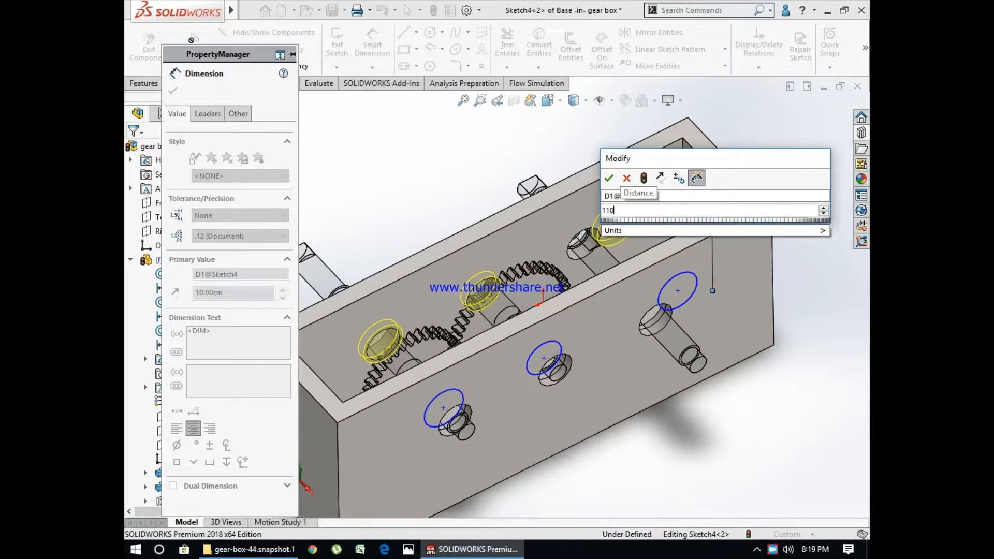
key(Return)
key(Escape)
click(818, 124)
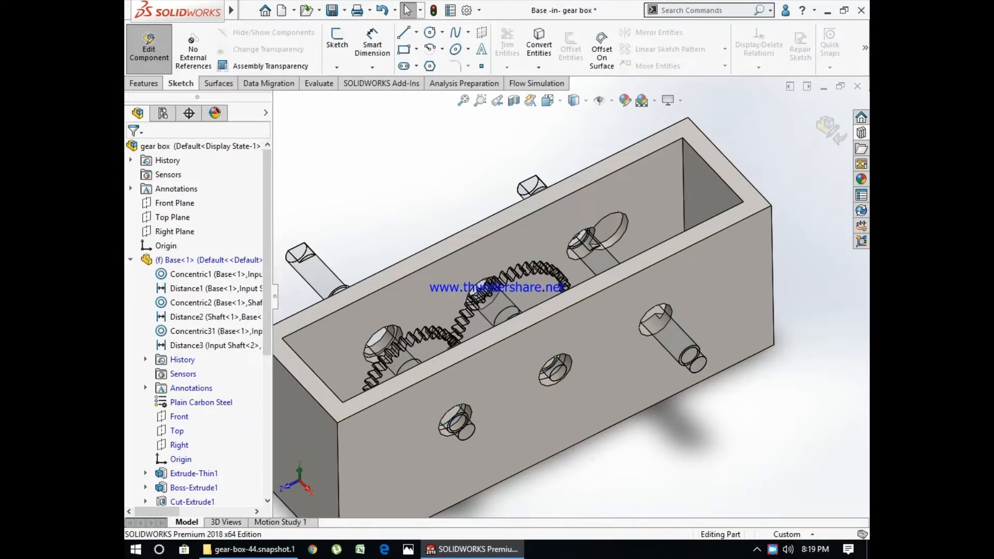
click(828, 128)
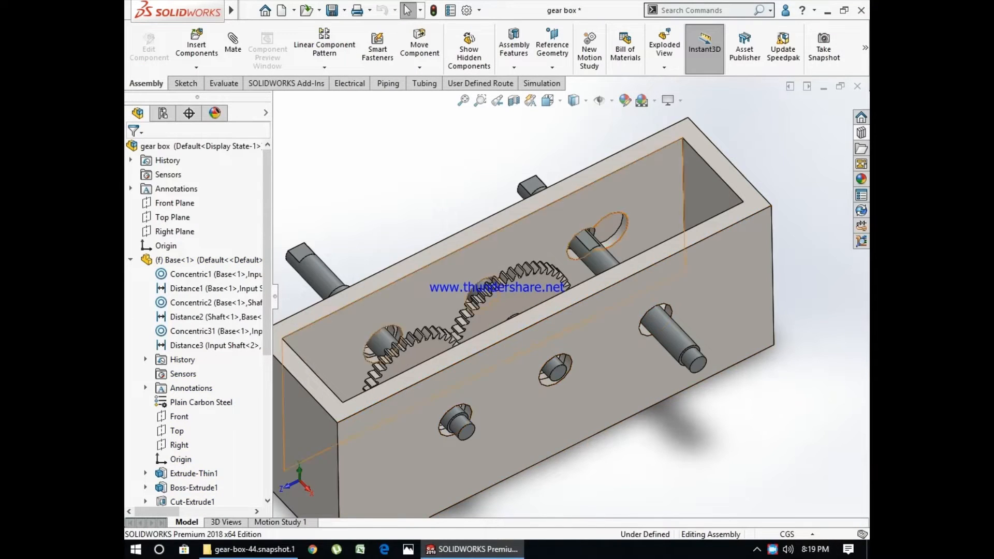
- Edit the base part within the assembly and open Sketch3 of Cut-Extrude1 for editing
scroll(625, 220, down, 2)
mouse_move(623, 223)
middle_down()
mouse_move(633, 230)
mouse_move(629, 269)
mouse_move(627, 207)
mouse_move(623, 290)
mouse_move(615, 220)
middle_up()
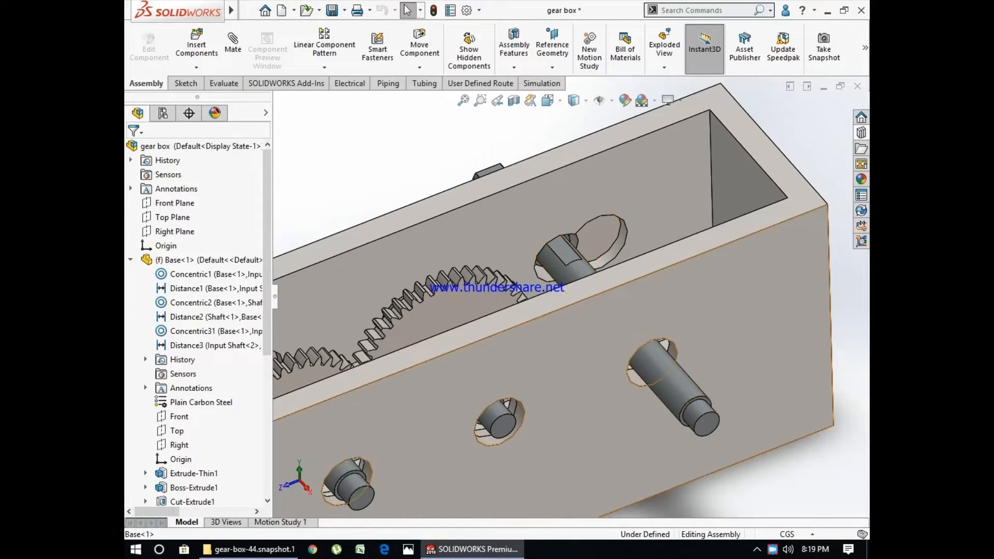
scroll(667, 407, down, 1)
click(635, 378)
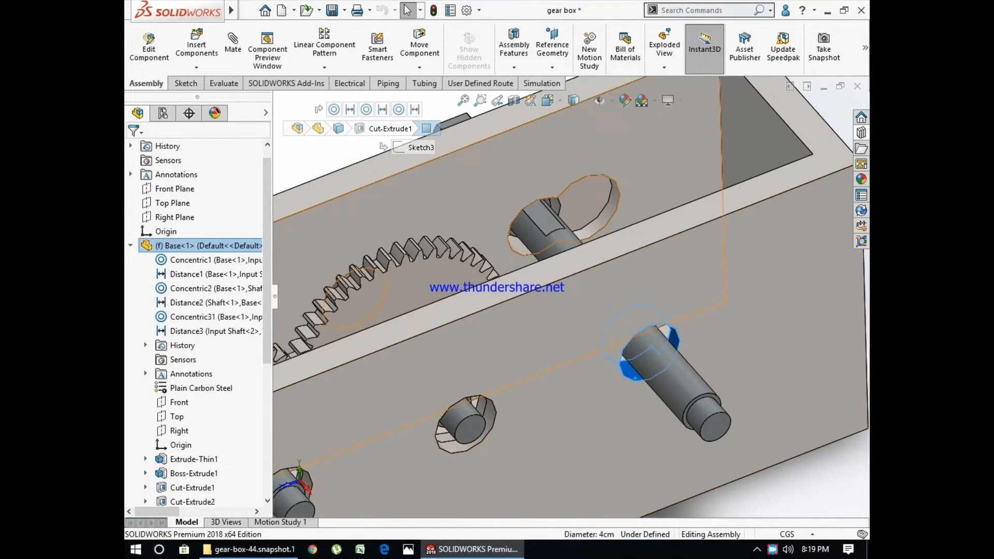
right_click(186, 246)
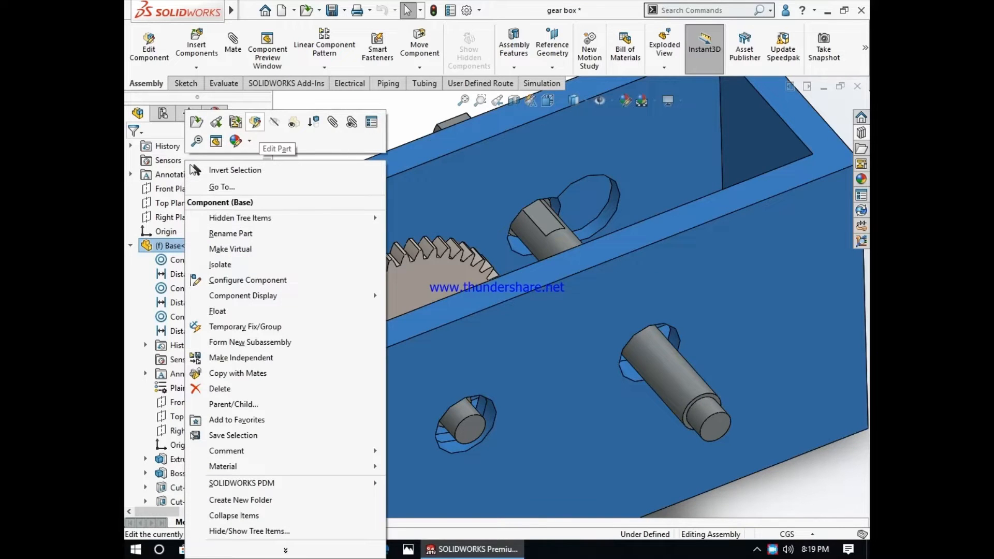
click(239, 141)
click(640, 345)
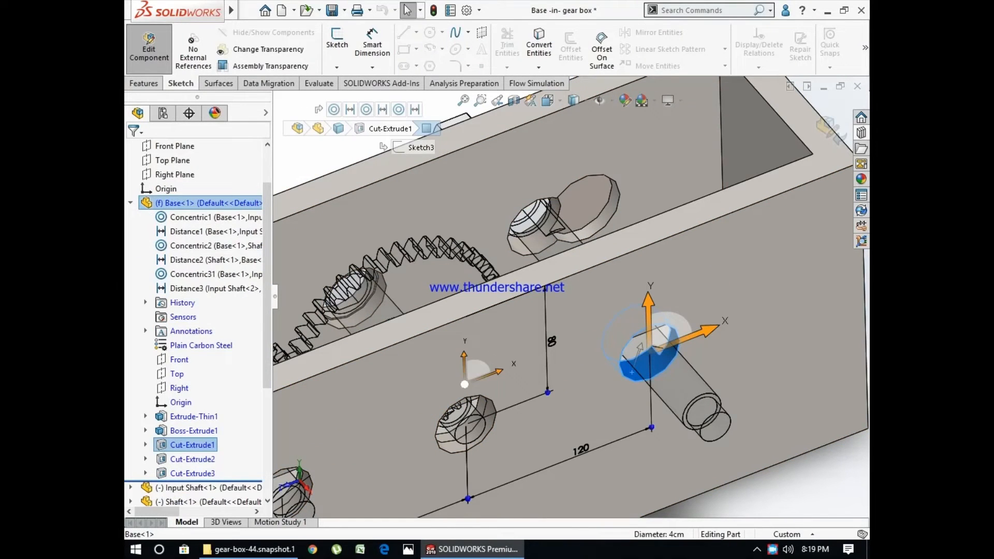
click(167, 446)
click(145, 444)
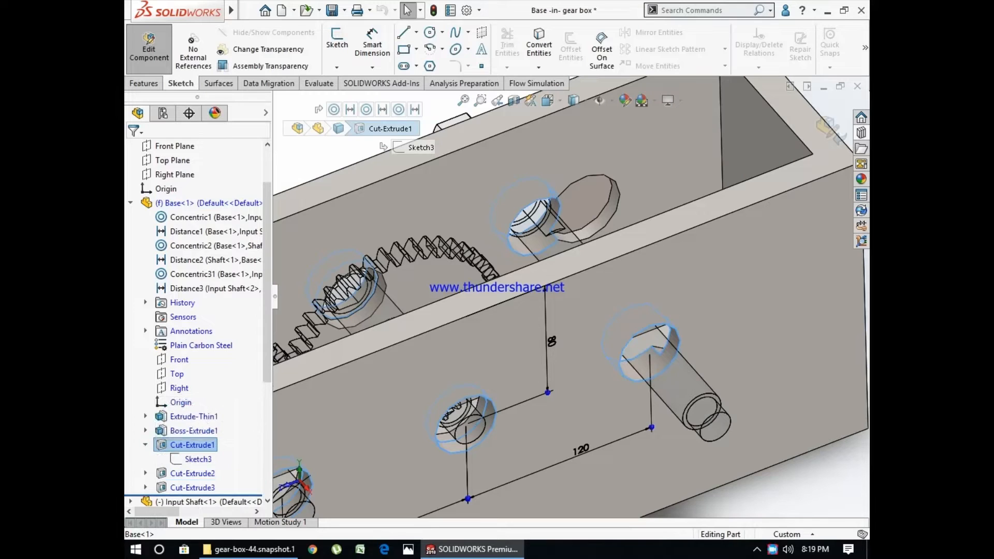
click(192, 459)
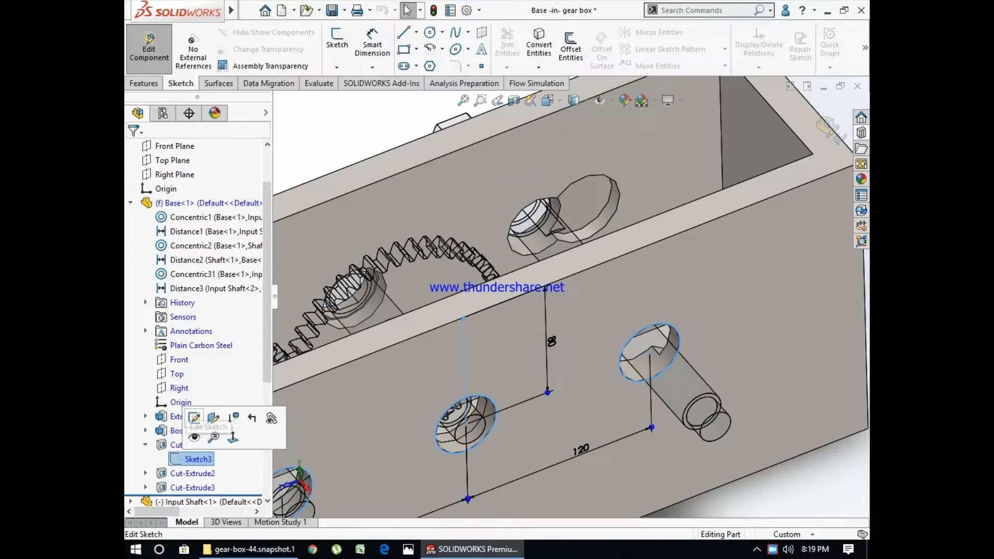
click(194, 417)
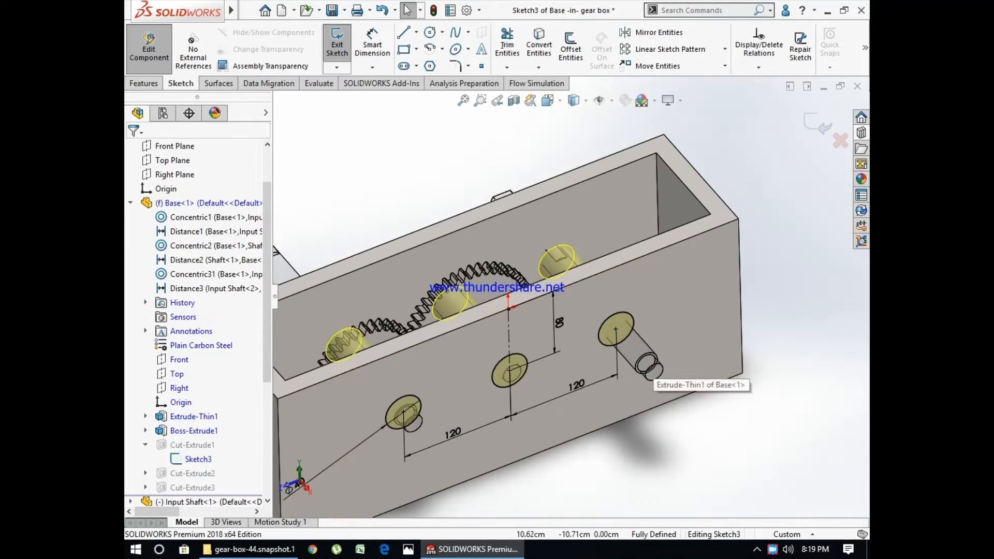
- Delete the equal-radius relation from the right-end hole circle in Sketch3
click(629, 319)
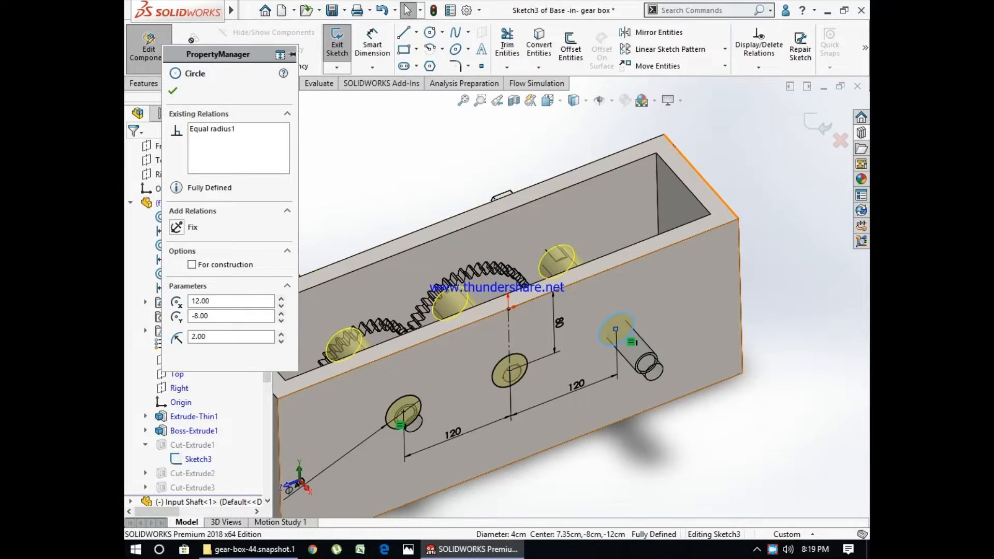
click(631, 341)
key(Delete)
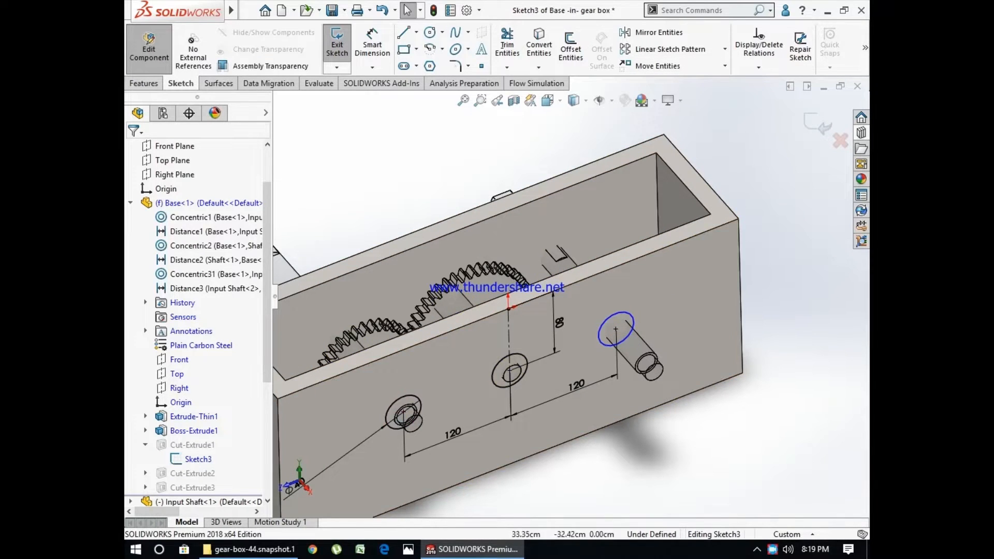
click(372, 44)
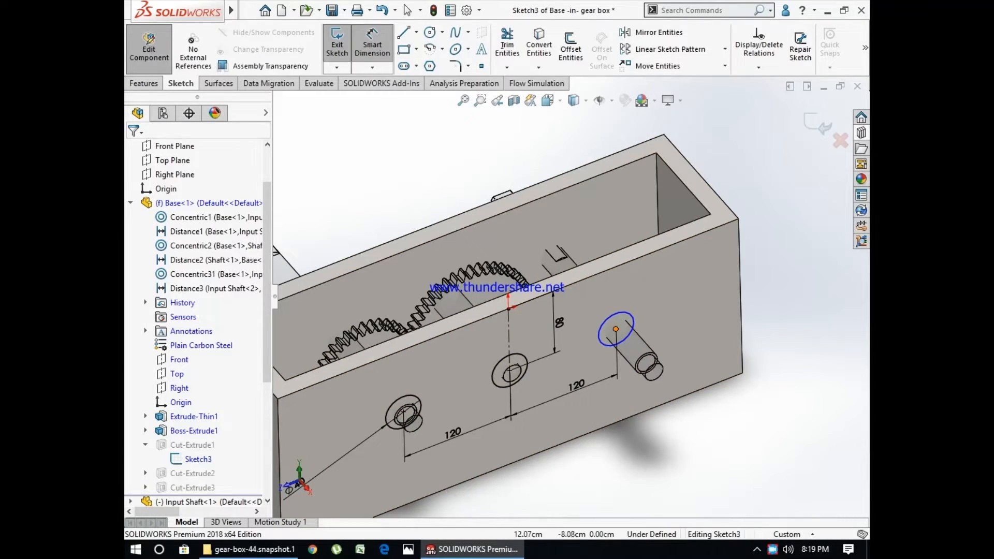
click(616, 328)
click(742, 374)
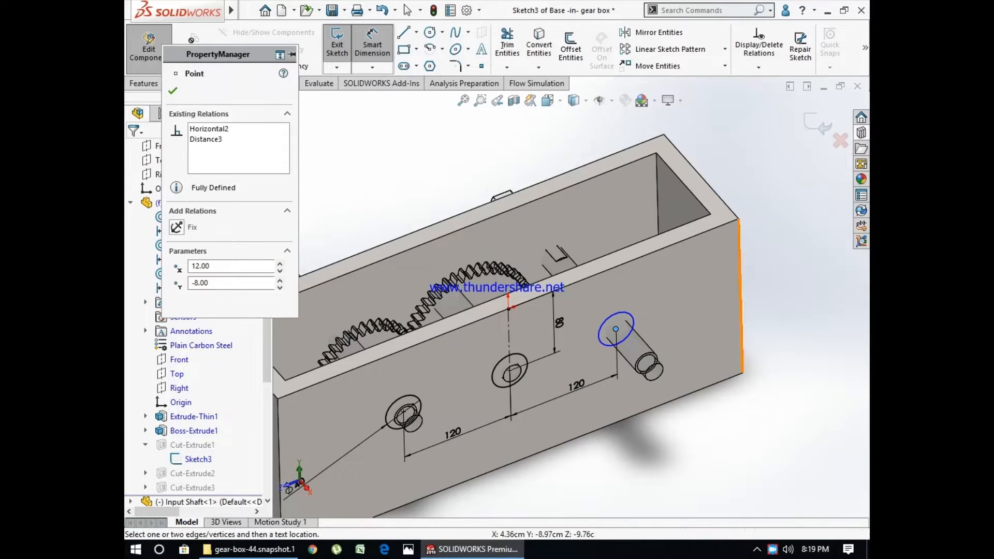
click(701, 448)
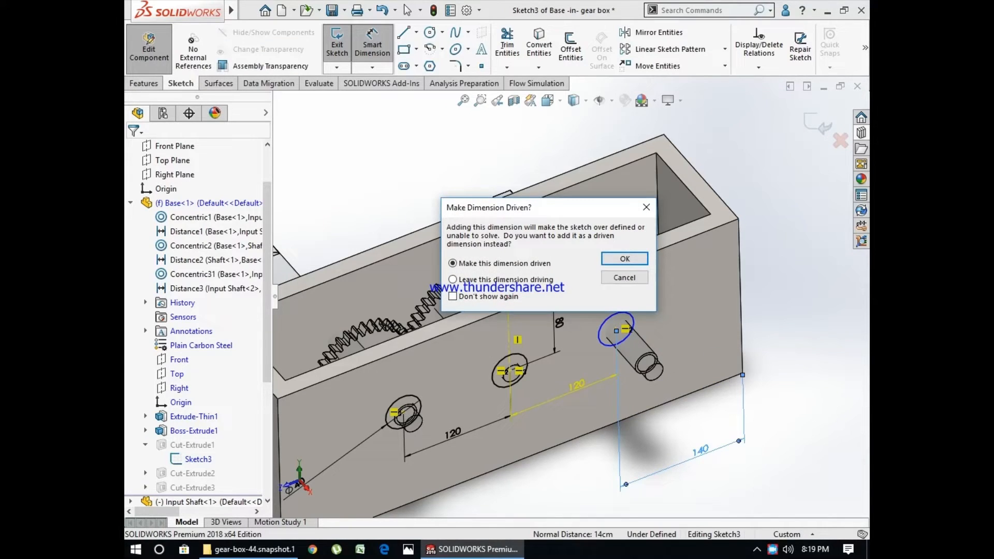
key(Escape)
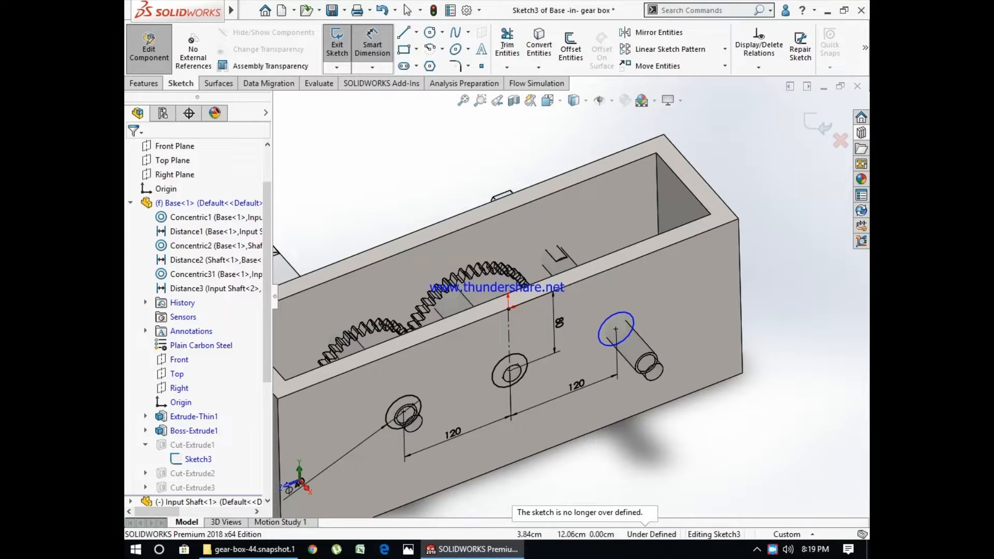
- Delete the right-end hole's 120 mm spacing dimension and dimension its centre 110 mm from the base's nearest vertical edge
click(576, 385)
key(Delete)
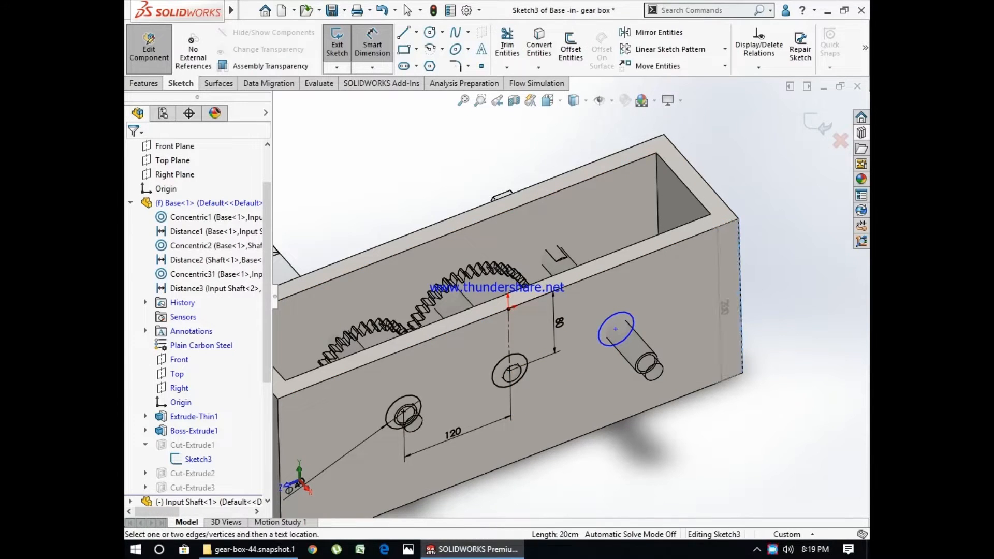
click(615, 329)
click(742, 374)
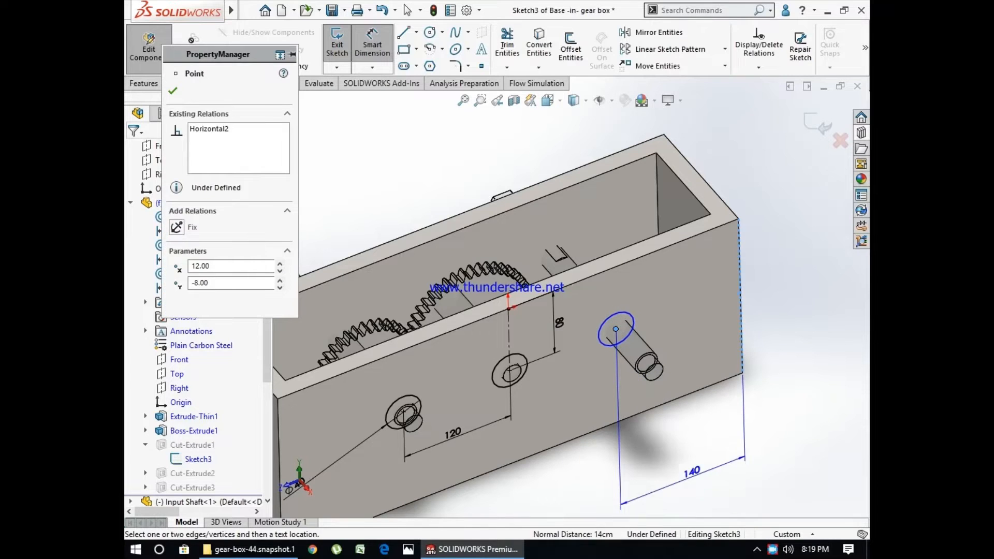
click(683, 460)
text(110)
key(Return)
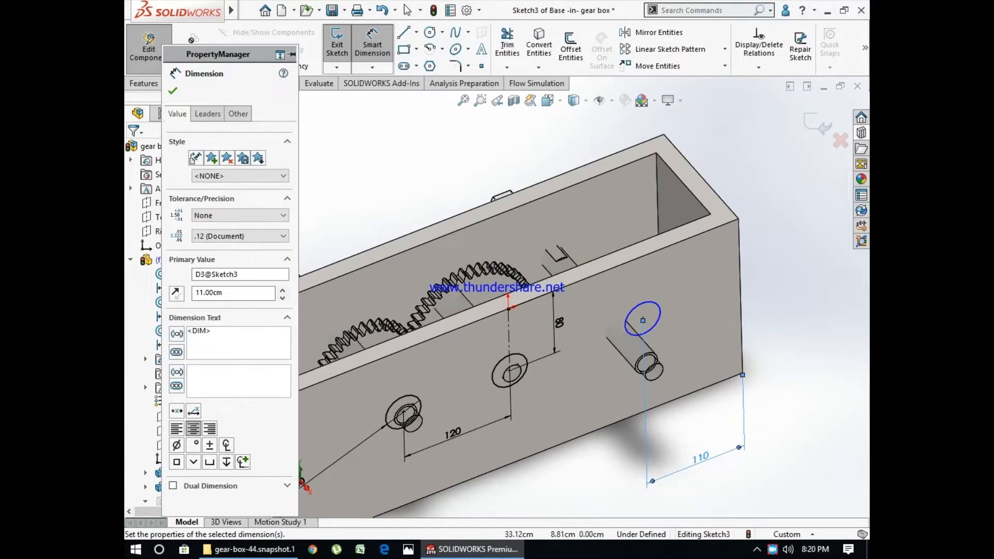
- Exit Sketch3 and finish editing the base part to return to the assembly
click(816, 124)
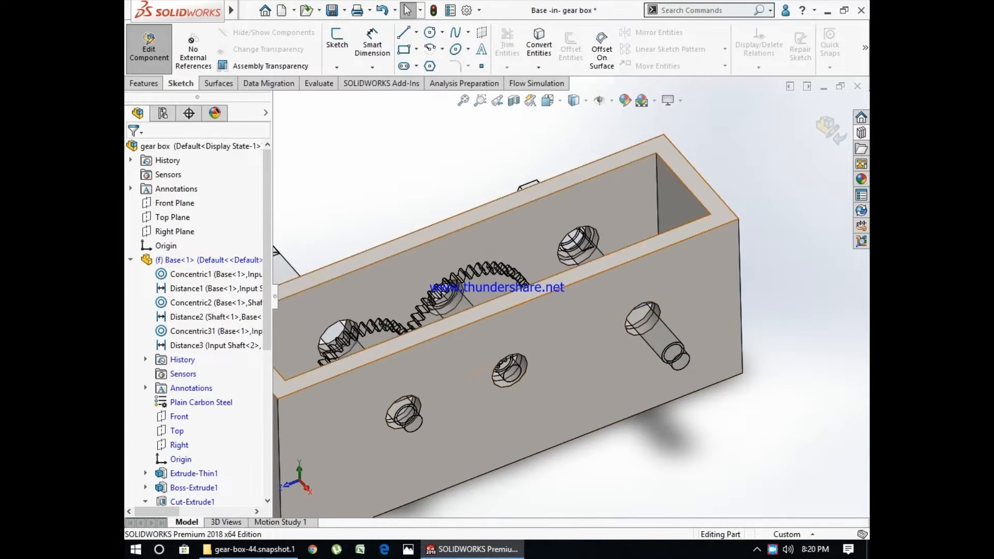
scroll(639, 267, down, 1)
middle_drag(639, 266, 645, 305)
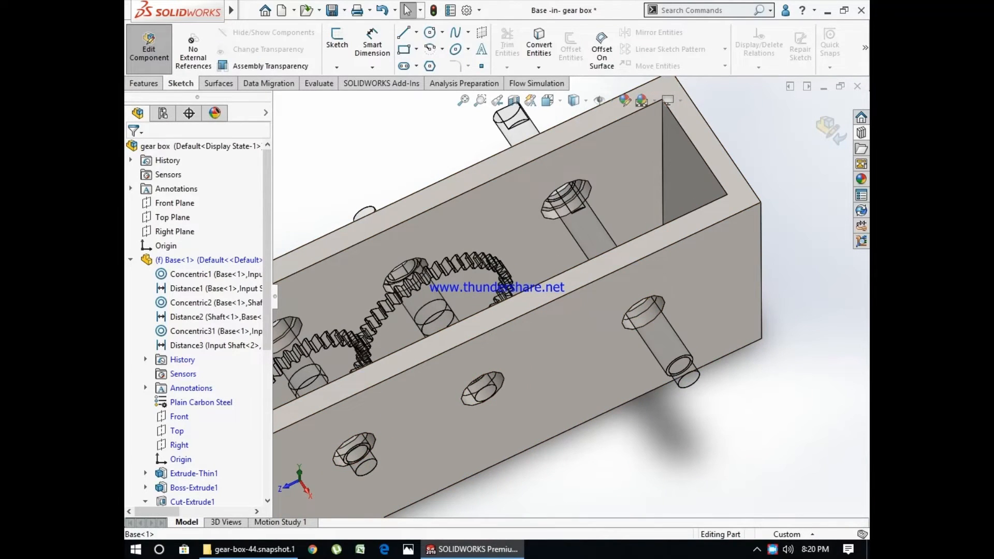
click(827, 127)
- Place a Toolbox Spur Gear on the right-end shaft inside the base and set its number of teeth to 50
click(861, 133)
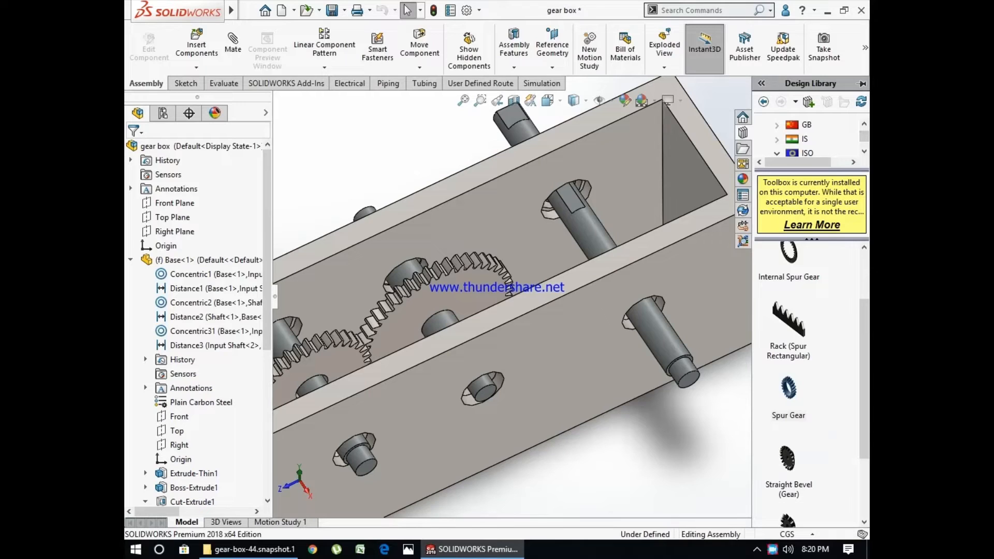
drag(788, 388, 602, 247)
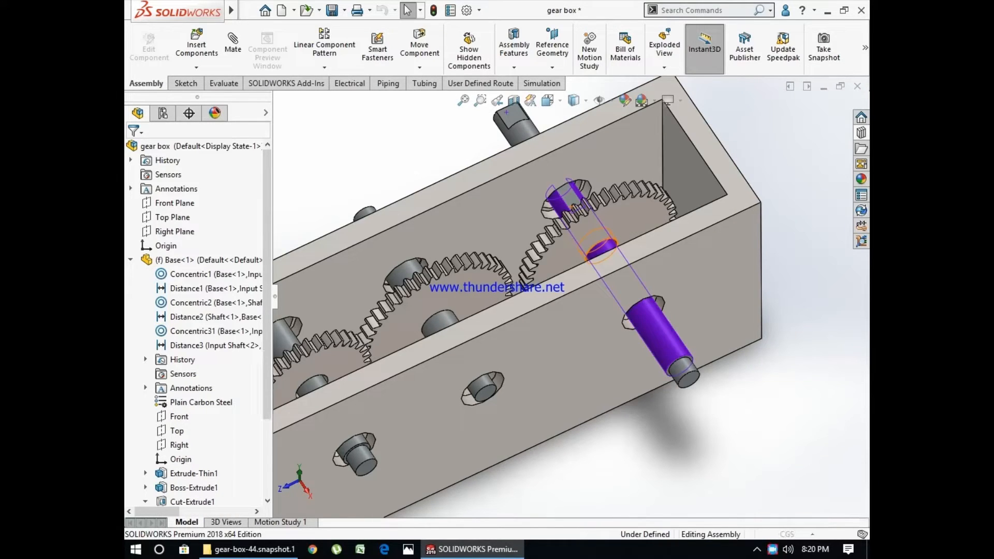
click(259, 338)
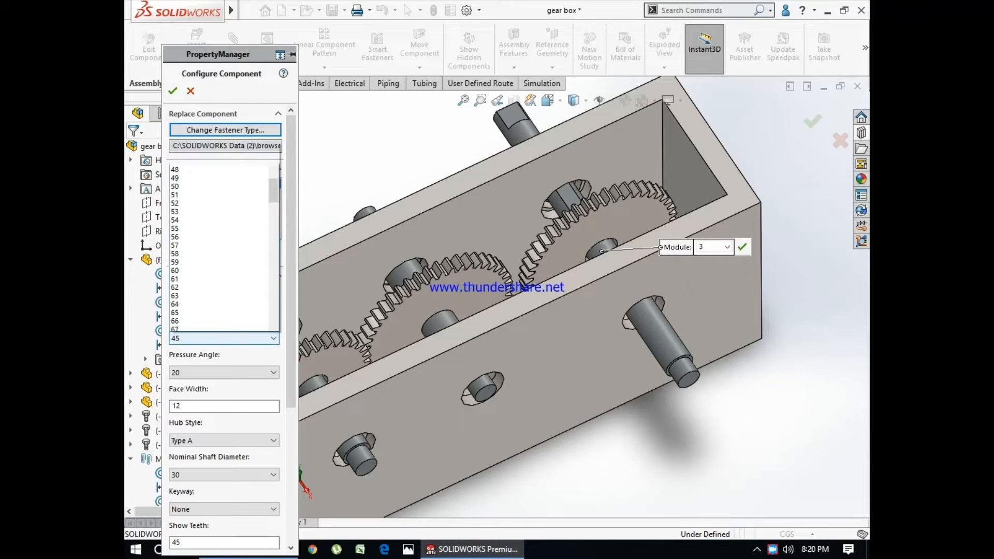
click(217, 124)
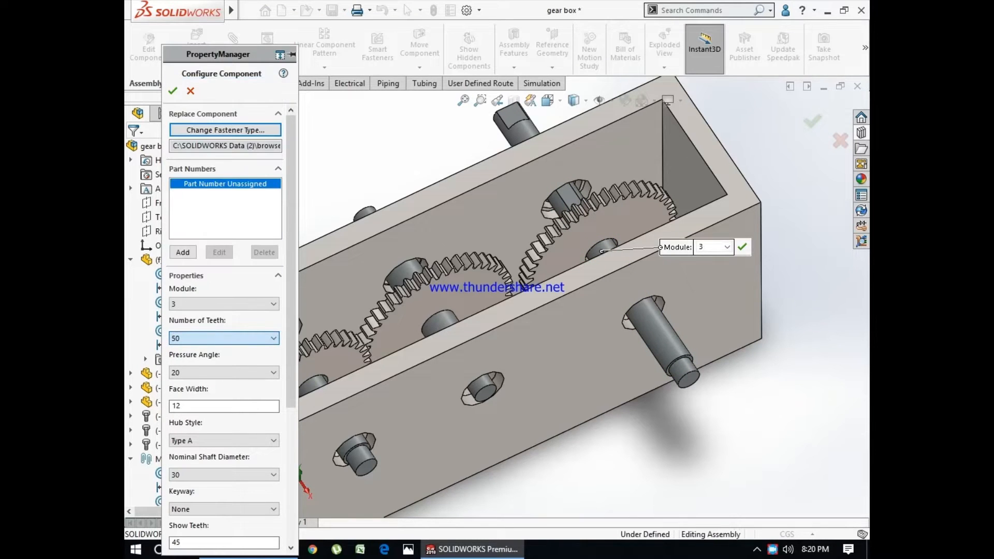
- Set the new end gear's number of teeth to 55
scroll(518, 274, down, 5)
mouse_move(850, 170)
middle_down()
mouse_move(849, 207)
mouse_move(847, 159)
middle_up()
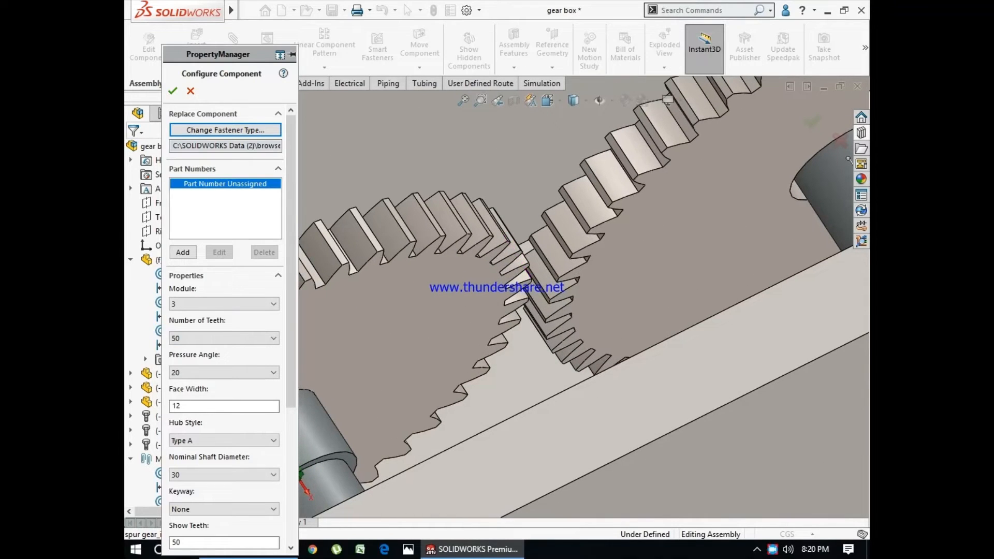
click(224, 338)
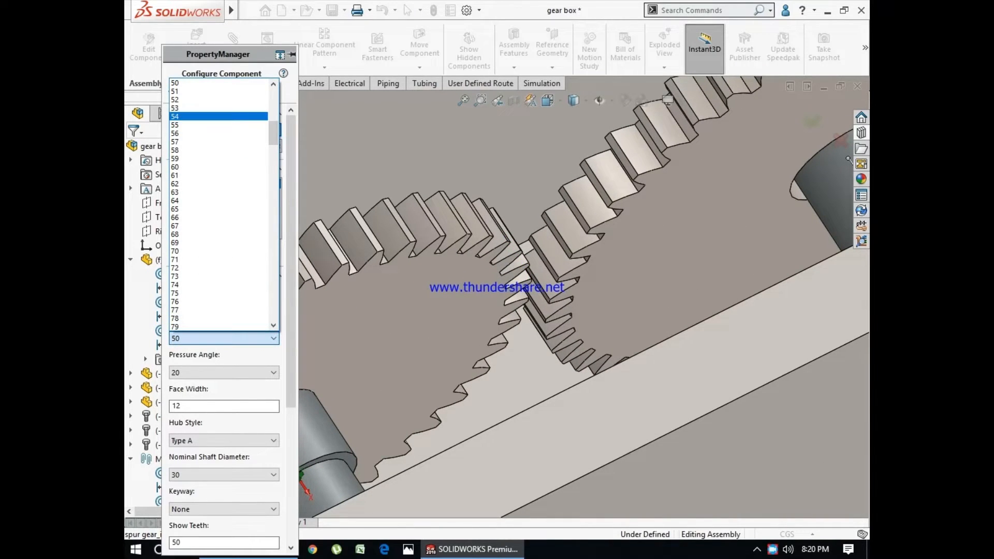
key(Down)
key(Return)
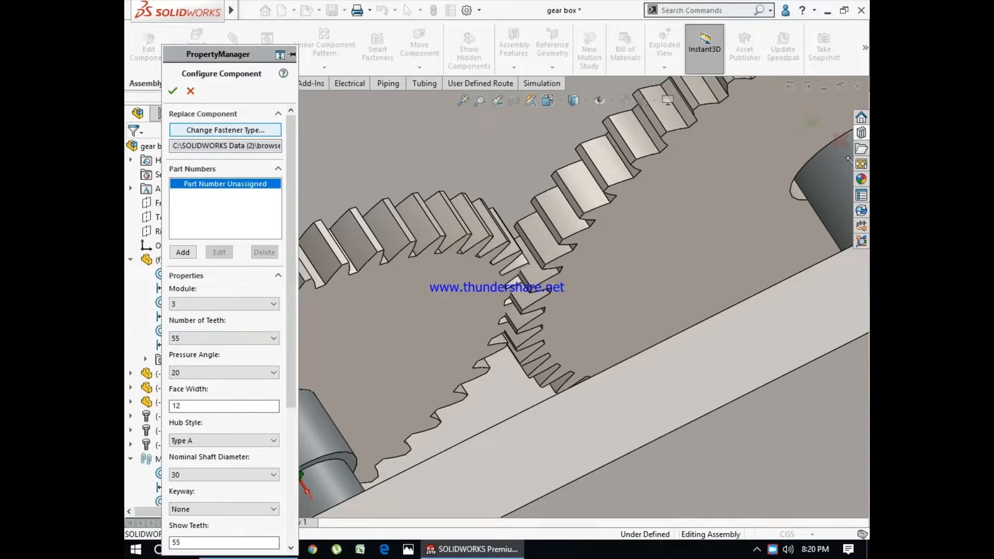
- Set the end gear's number of teeth to 53
middle_drag(847, 160, 829, 152)
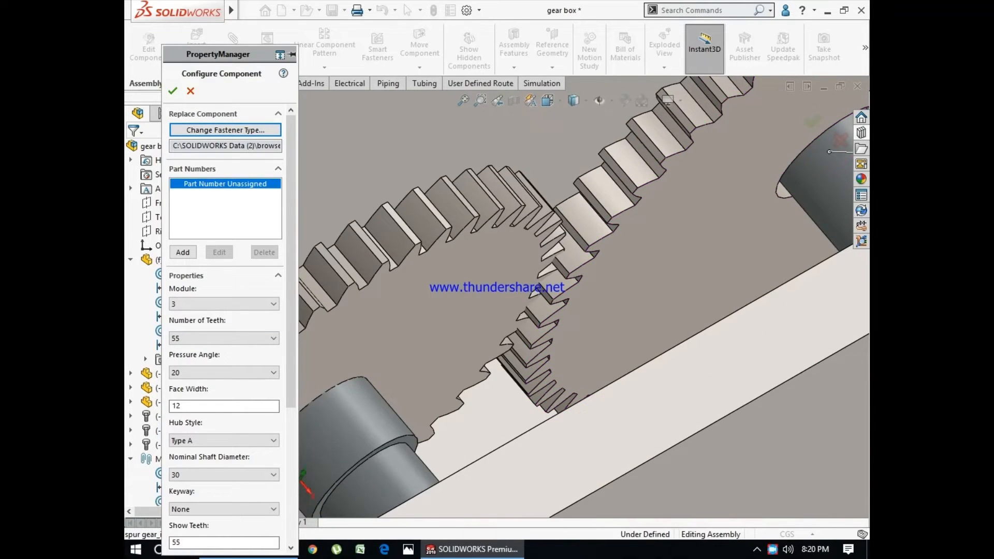
click(224, 338)
scroll(219, 133, up, 1)
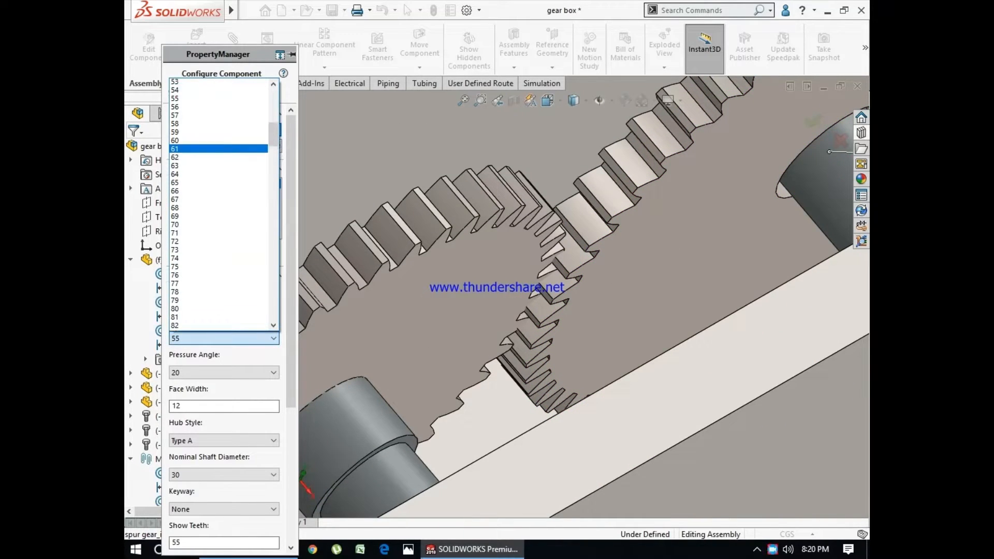
key(Up)
key(Up)
key(Return)
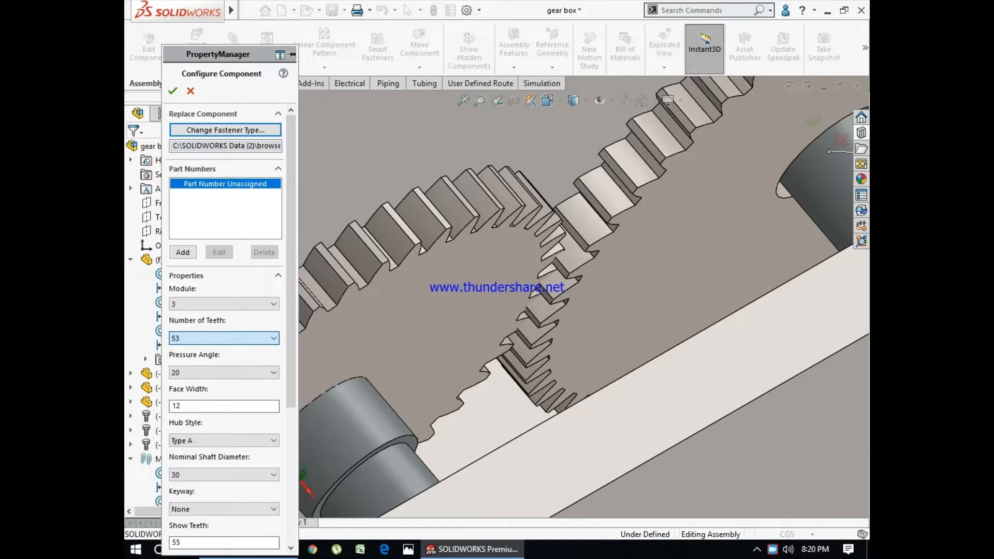
- Examine the end gear's mesh with the middle gear, accept the 53-tooth gear and end the placement
middle_drag(545, 305, 526, 230)
scroll(543, 289, up, 6)
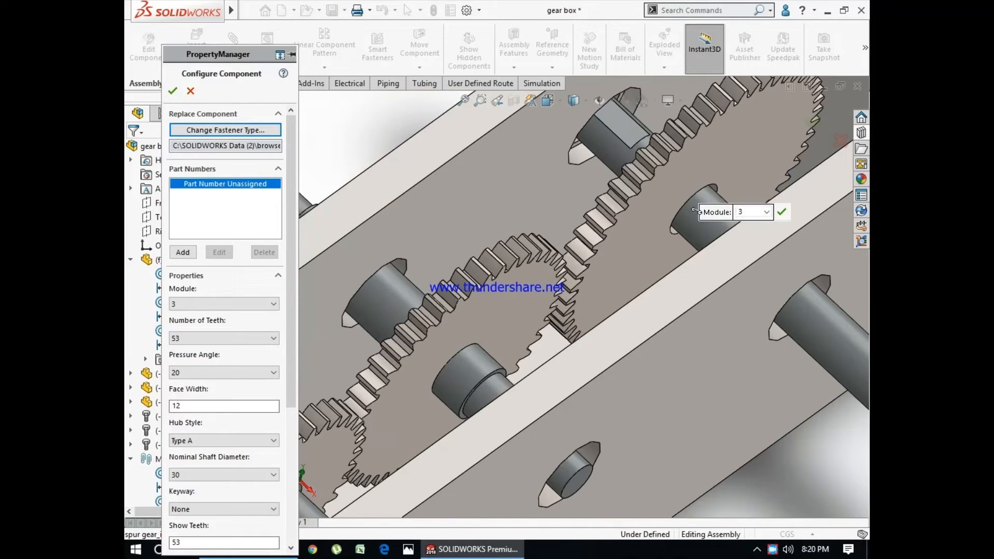
middle_drag(543, 290, 570, 331)
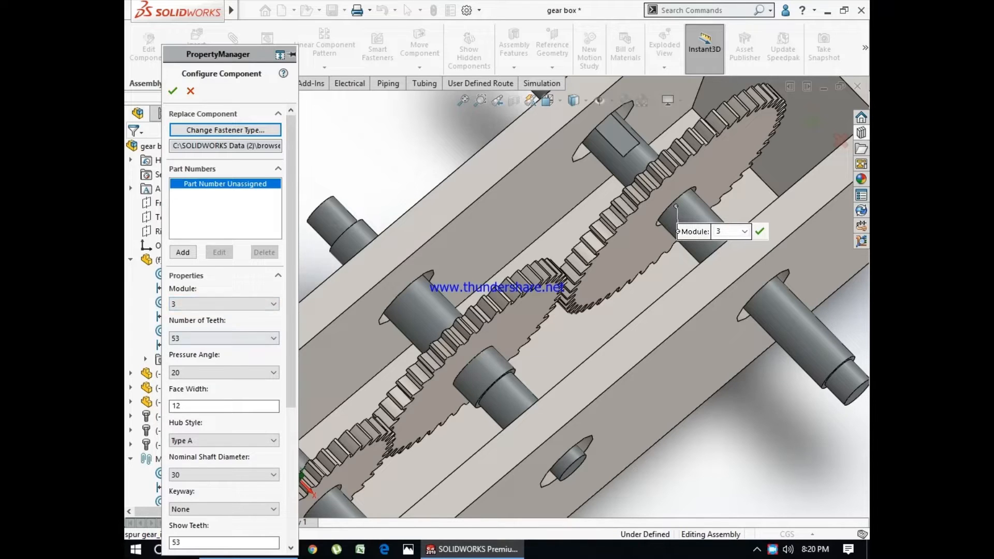
click(223, 338)
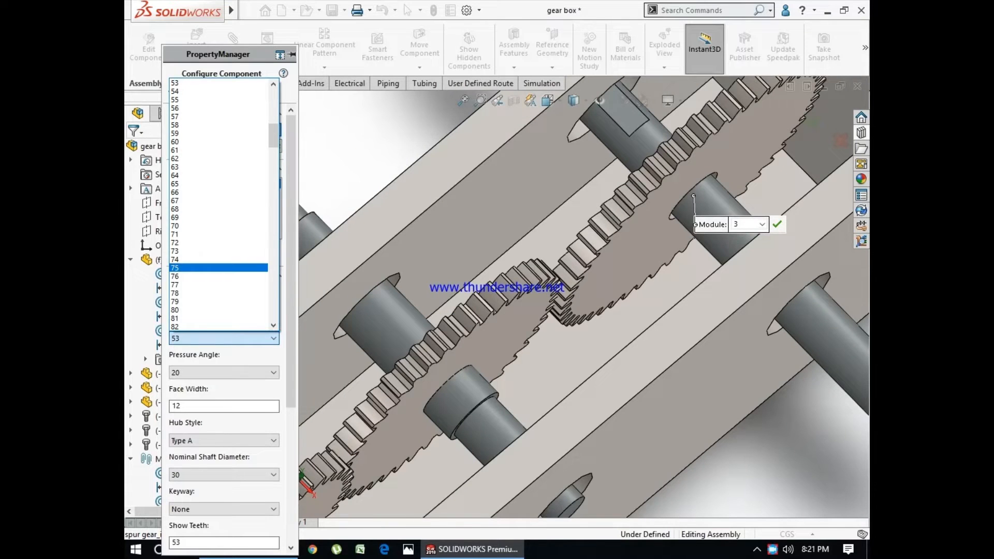
key(Escape)
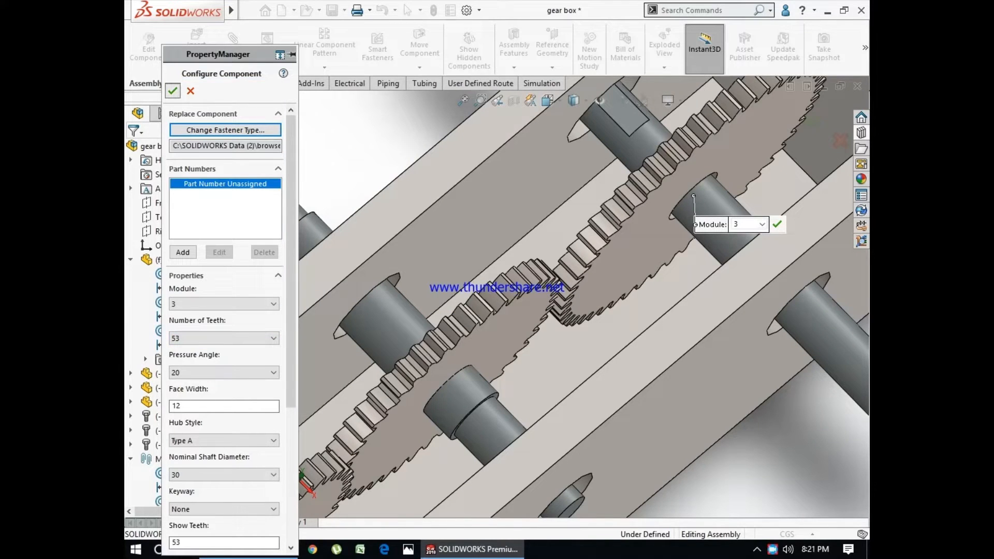
key(Return)
key(Escape)
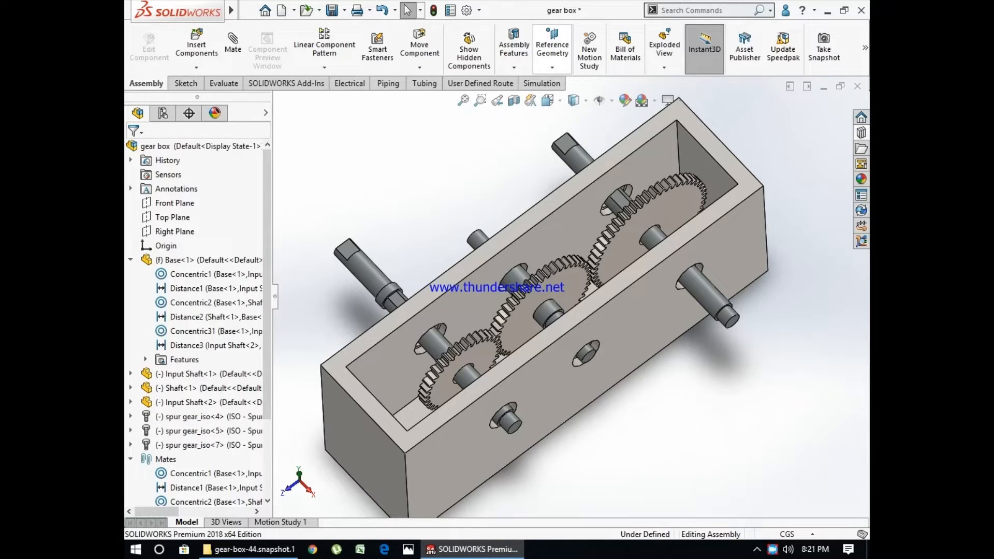
click(552, 49)
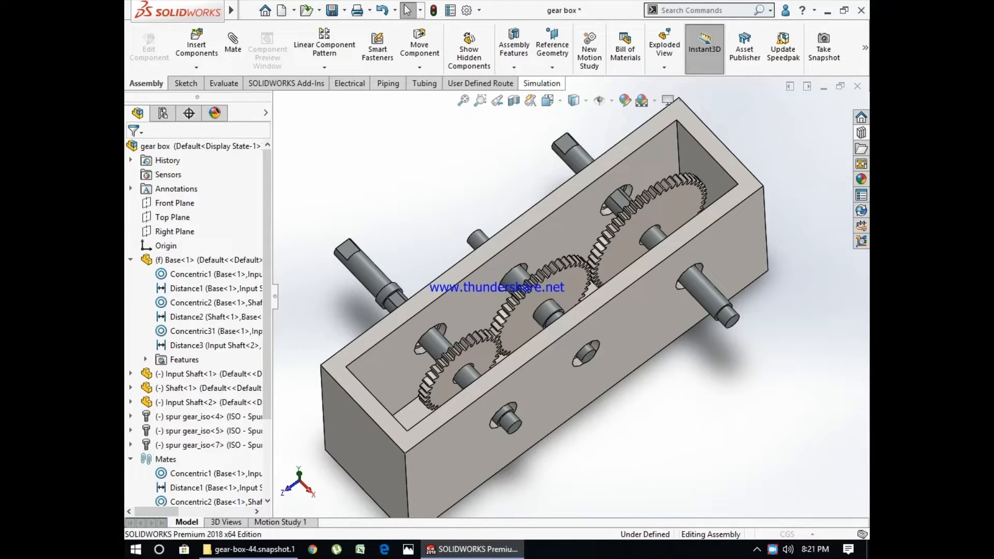
click(541, 267)
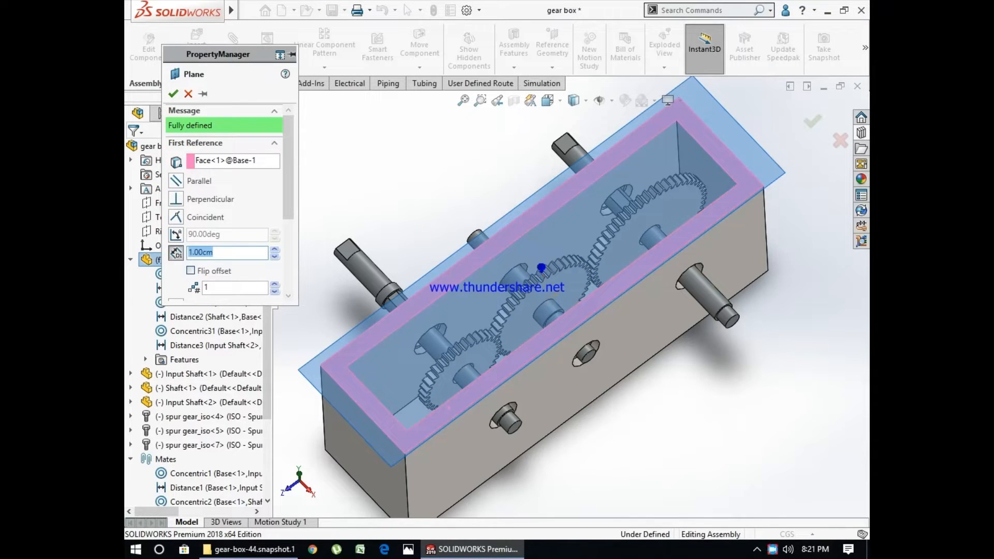
middle_drag(541, 267, 550, 255)
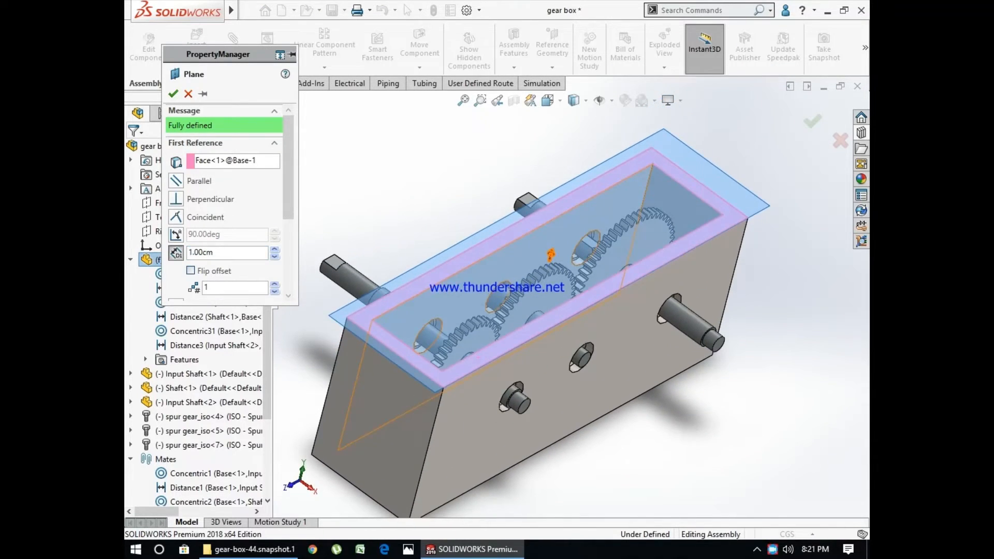
click(541, 259)
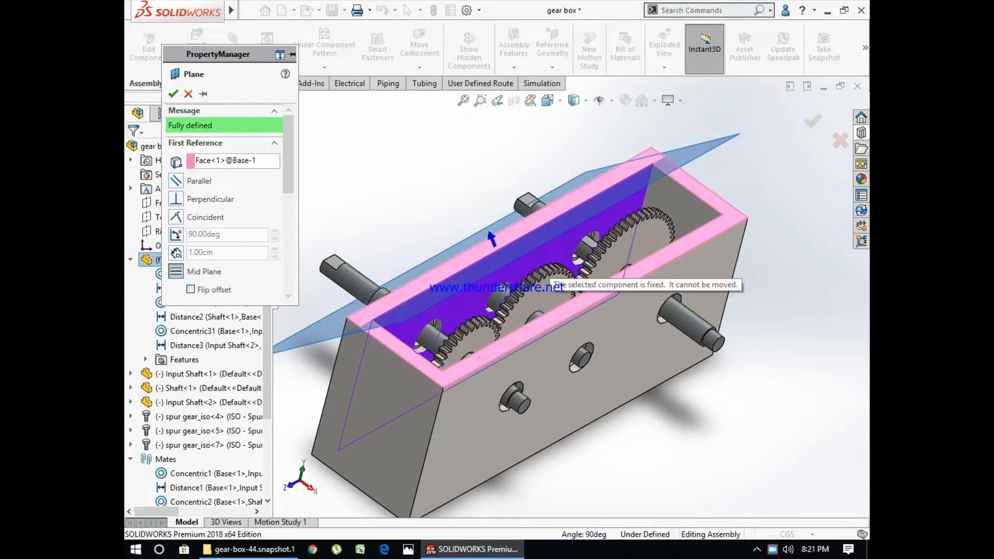
drag(288, 156, 288, 181)
click(236, 259)
key(Delete)
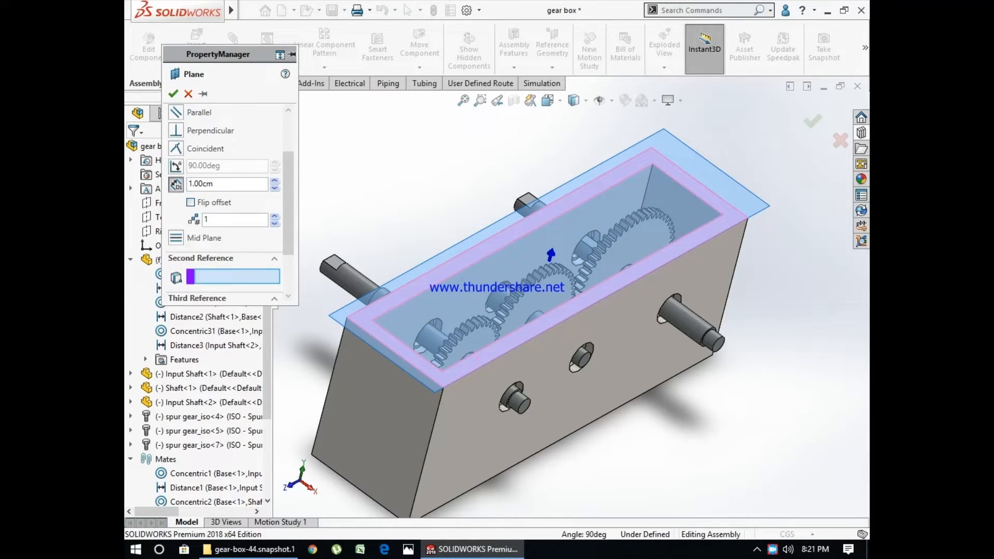
click(274, 188)
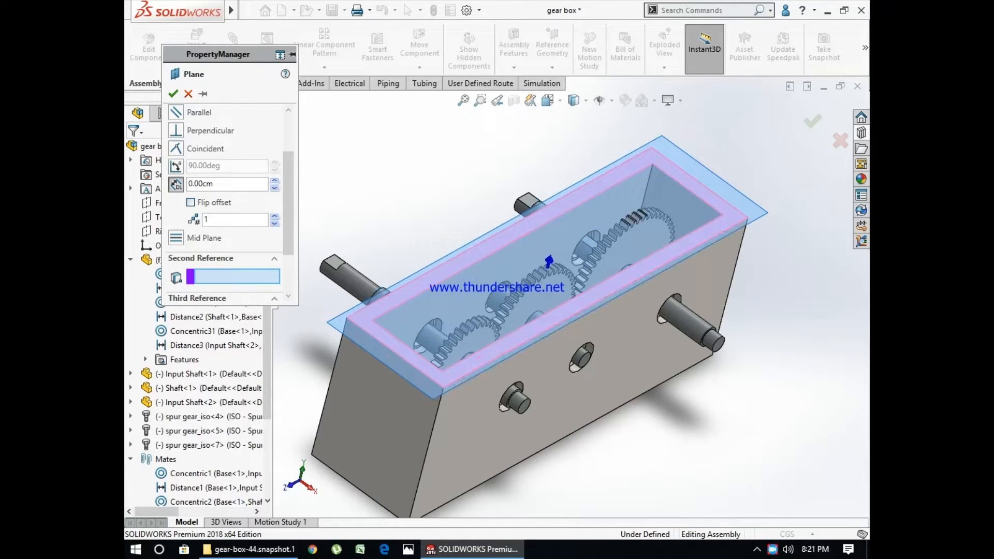
drag(549, 261, 568, 186)
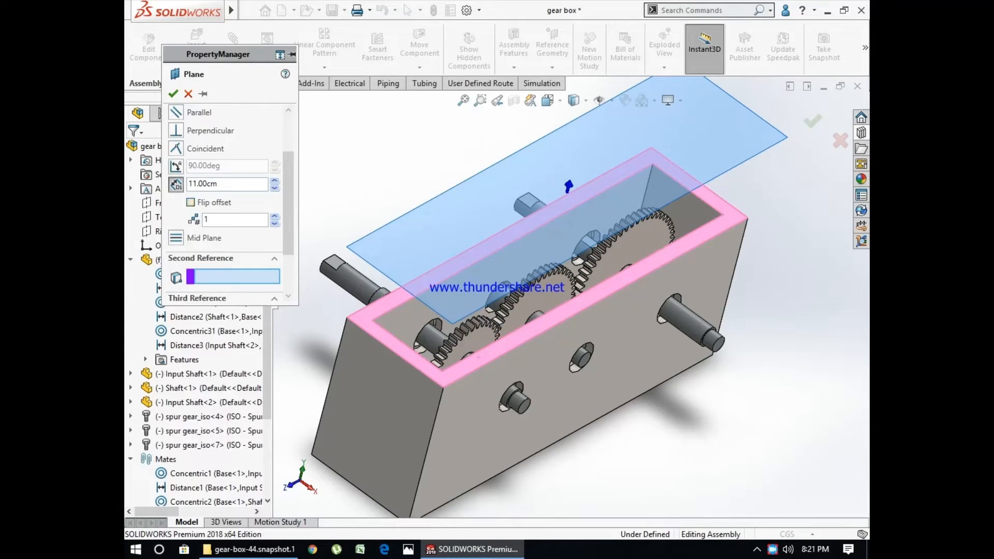
click(568, 185)
scroll(513, 228, down, 2)
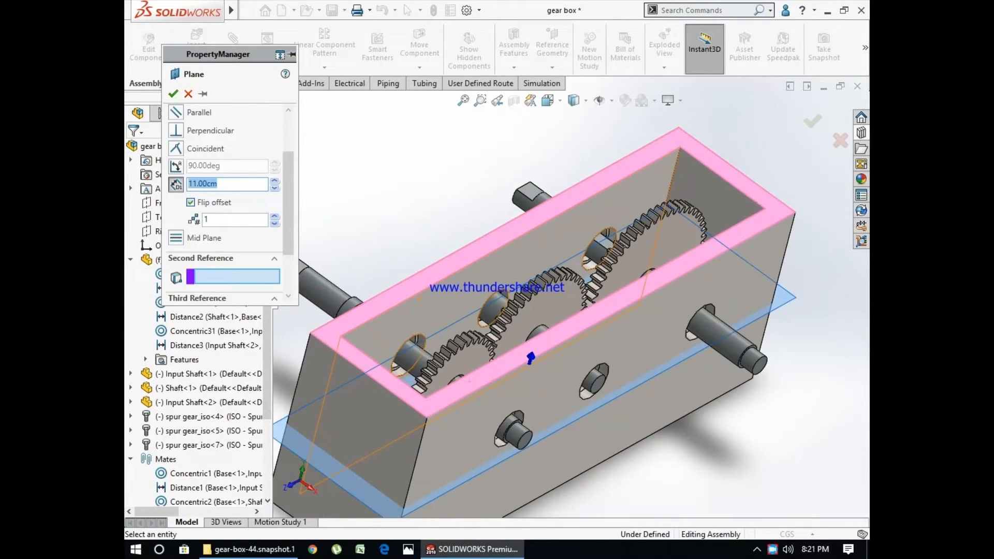
click(274, 180)
click(274, 180)
click(188, 93)
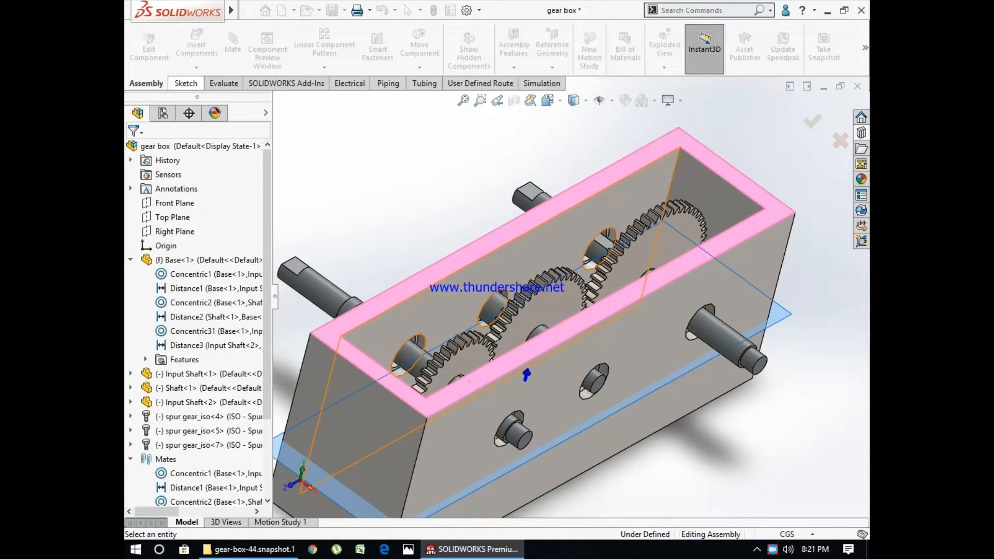
- Make the base component transparent so the shafts and gears inside can be seen
right_click(651, 371)
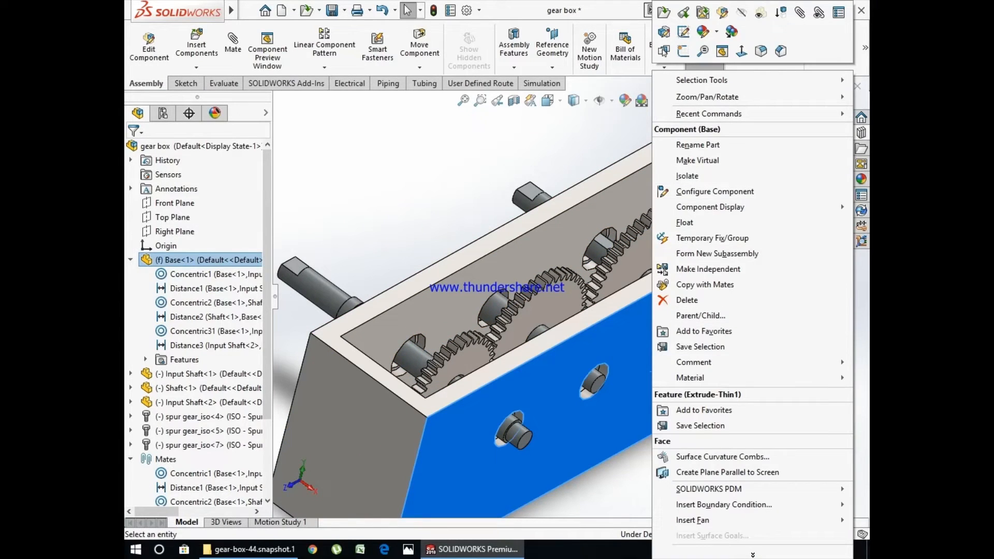
click(760, 12)
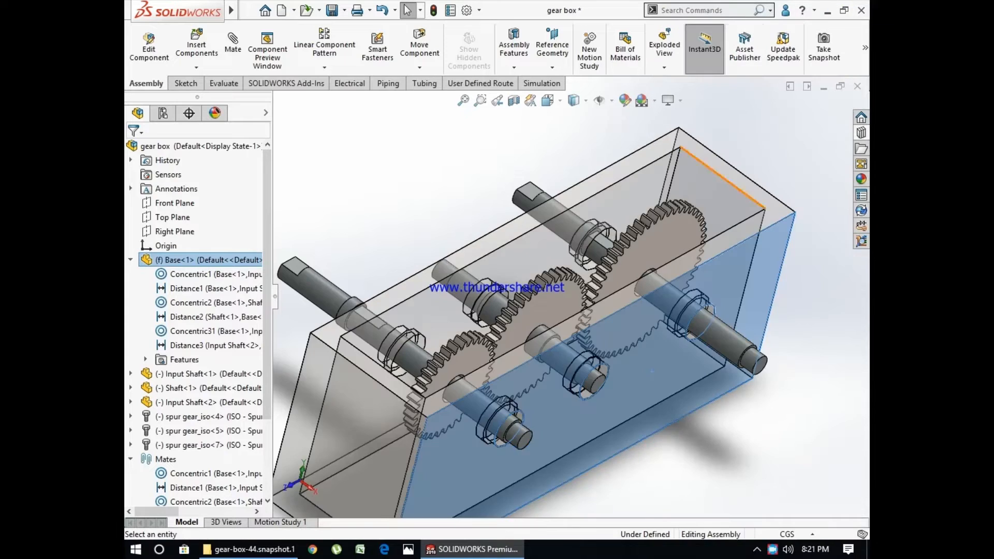
- Hide the base component so that only the shafts and spur gears are shown
middle_drag(699, 321, 672, 310)
key(Escape)
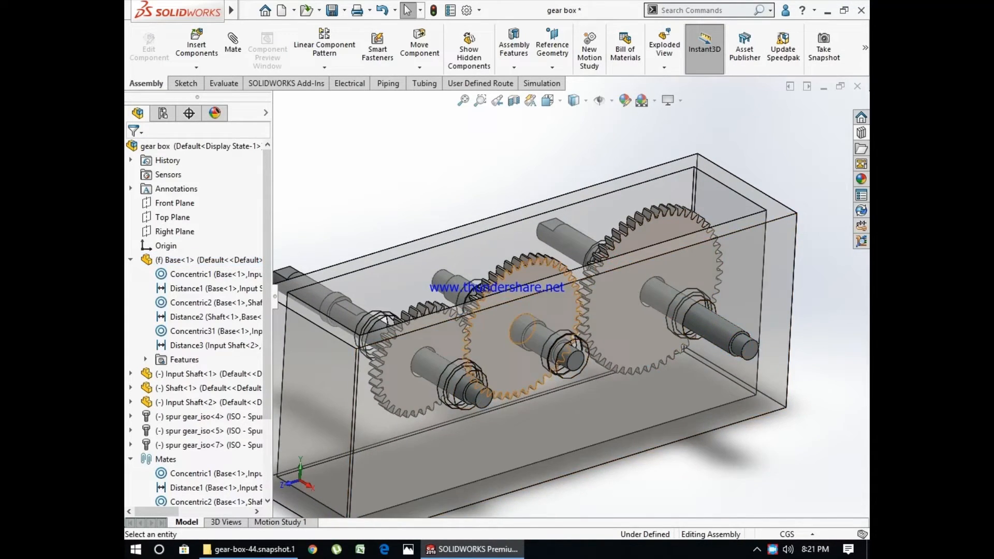
scroll(534, 378, down, 2)
middle_drag(534, 378, 527, 376)
right_click(527, 436)
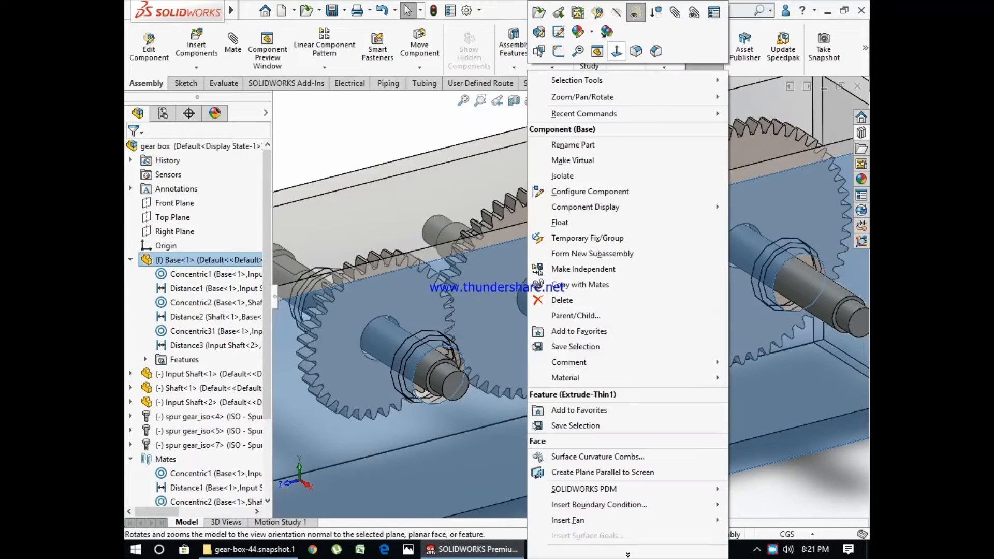
click(616, 13)
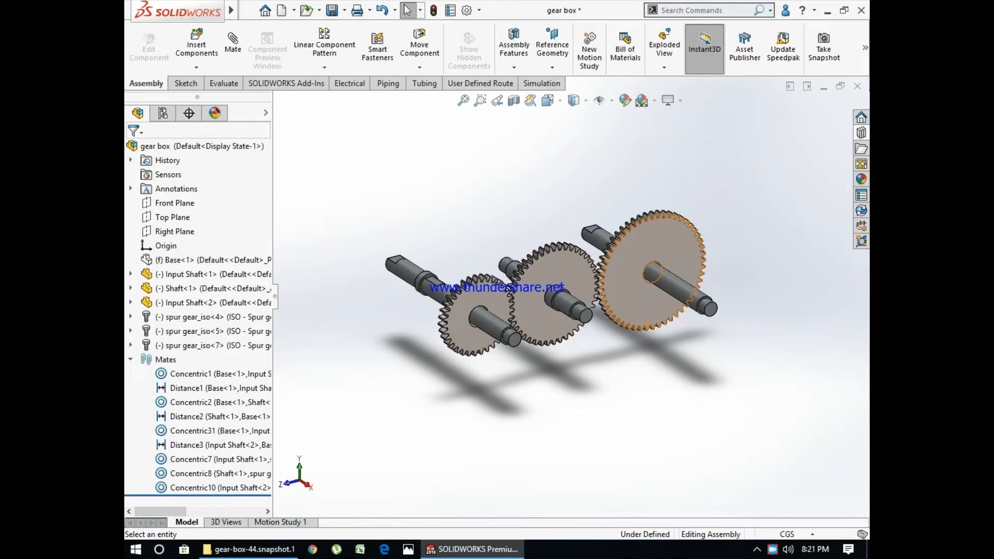
- Switch to the Right view and rotate the gears on their shafts to try how their teeth mesh
click(548, 100)
click(511, 346)
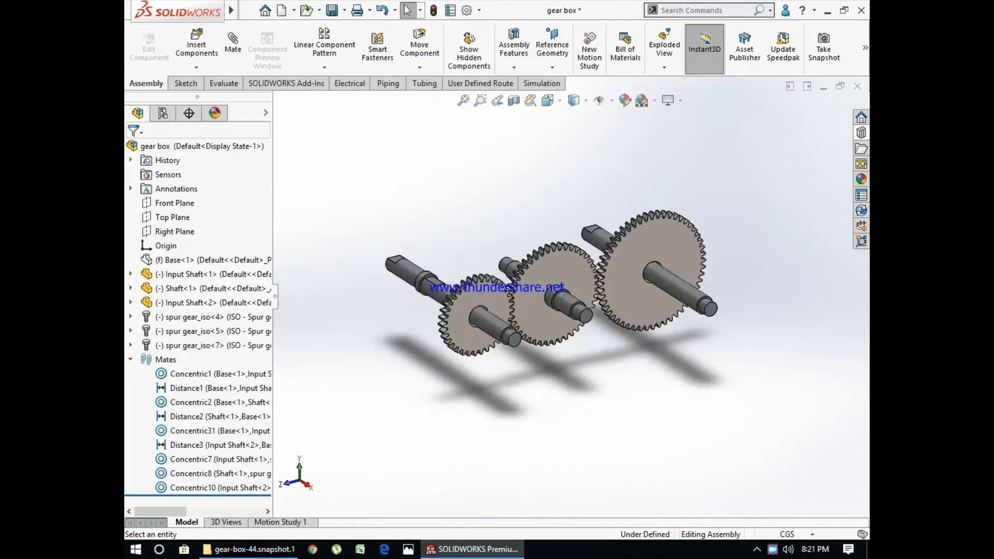
scroll(509, 342, down, 4)
scroll(510, 343, up, 1)
scroll(460, 363, down, 2)
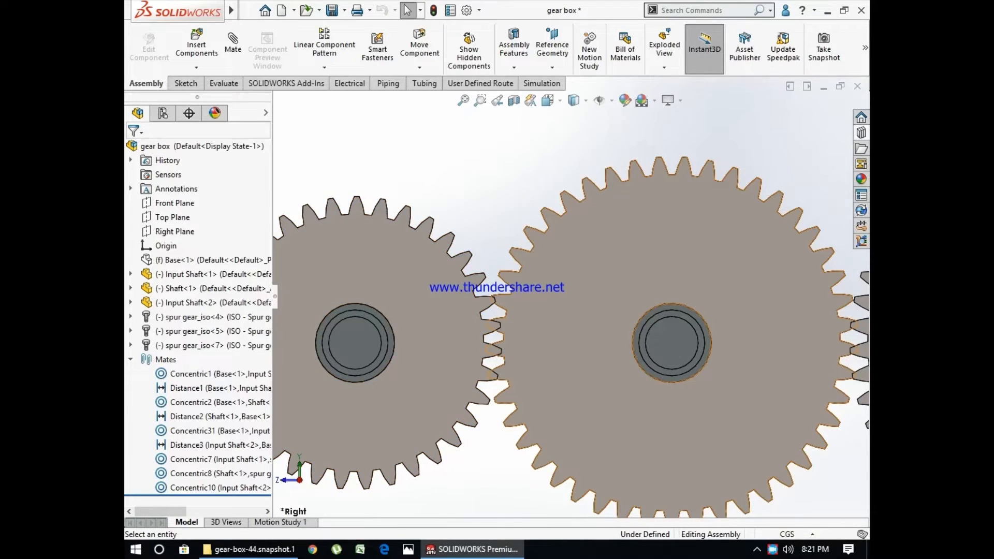
click(454, 335)
drag(455, 335, 455, 340)
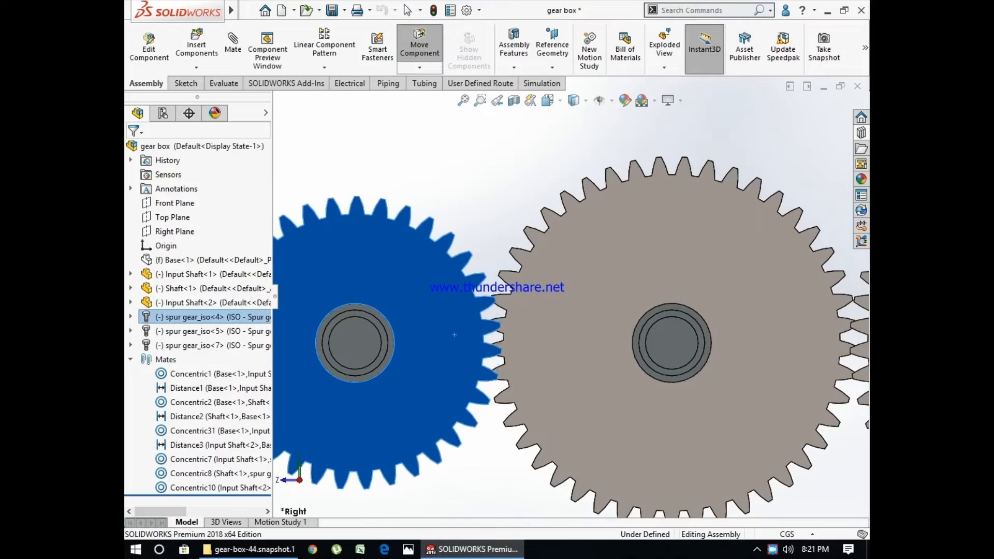
drag(550, 358, 550, 358)
scroll(550, 358, up, 3)
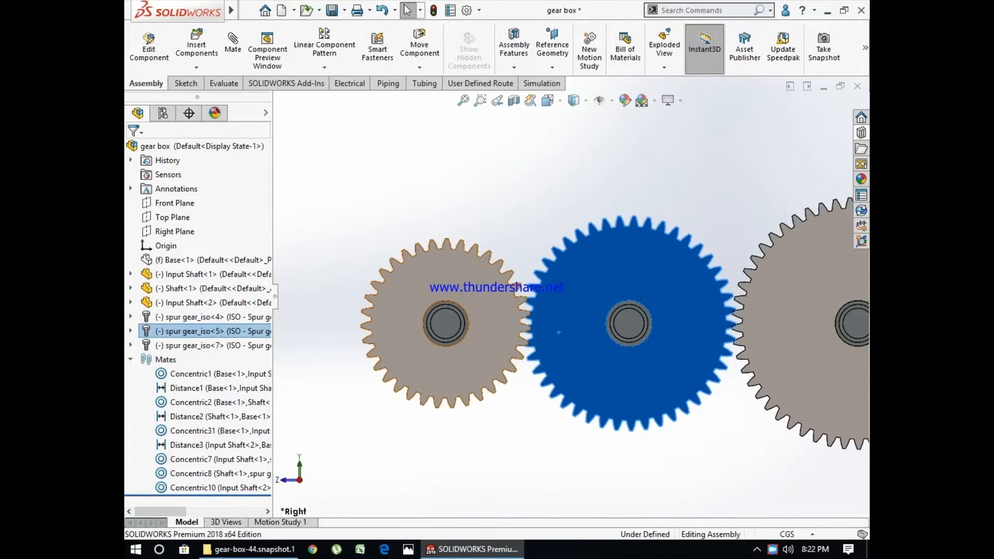
middle_drag(517, 342, 528, 367)
drag(784, 360, 775, 335)
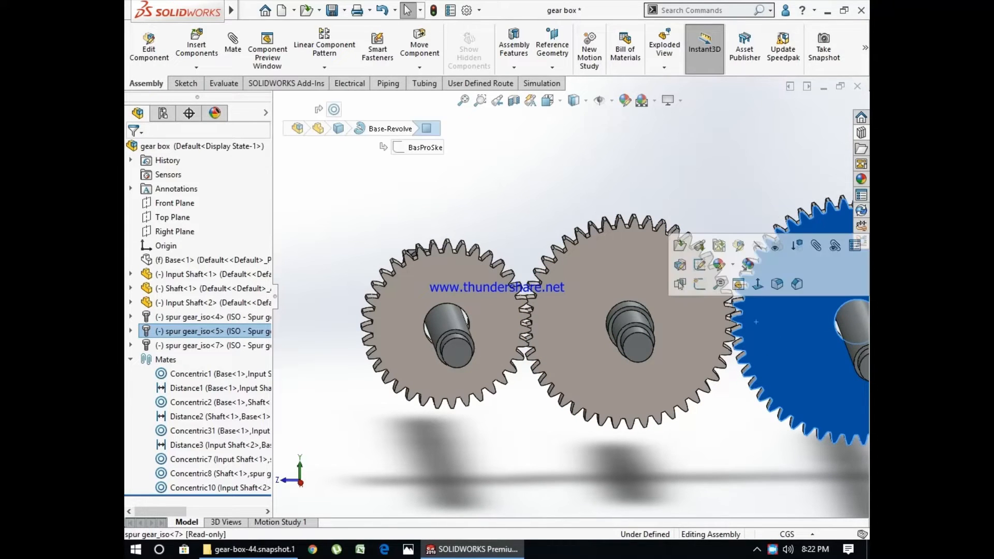
- In the Right view, rotate the middle gear until its teeth sit in the small gear's gaps without overlapping
click(550, 101)
click(445, 331)
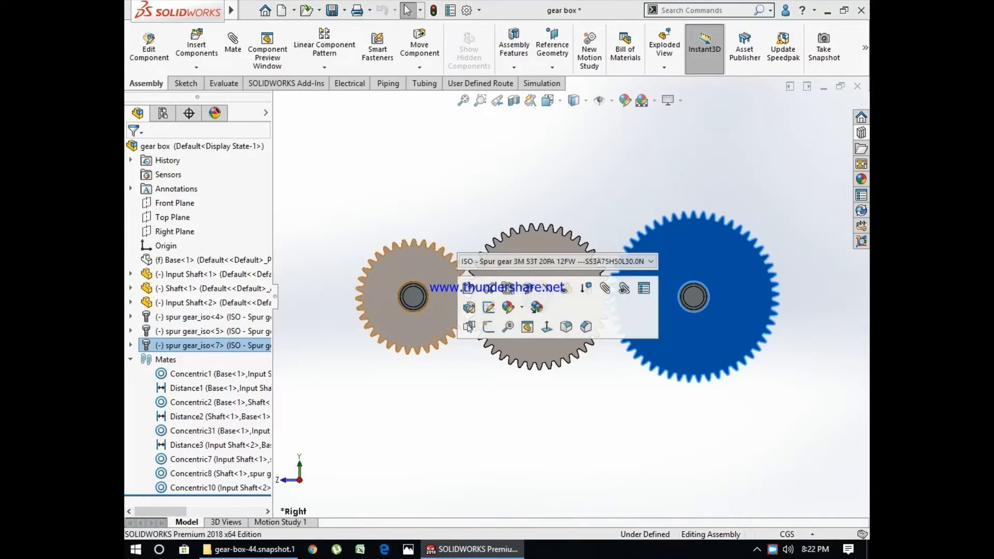
scroll(440, 327, down, 5)
scroll(492, 284, up, 2)
scroll(512, 280, down, 6)
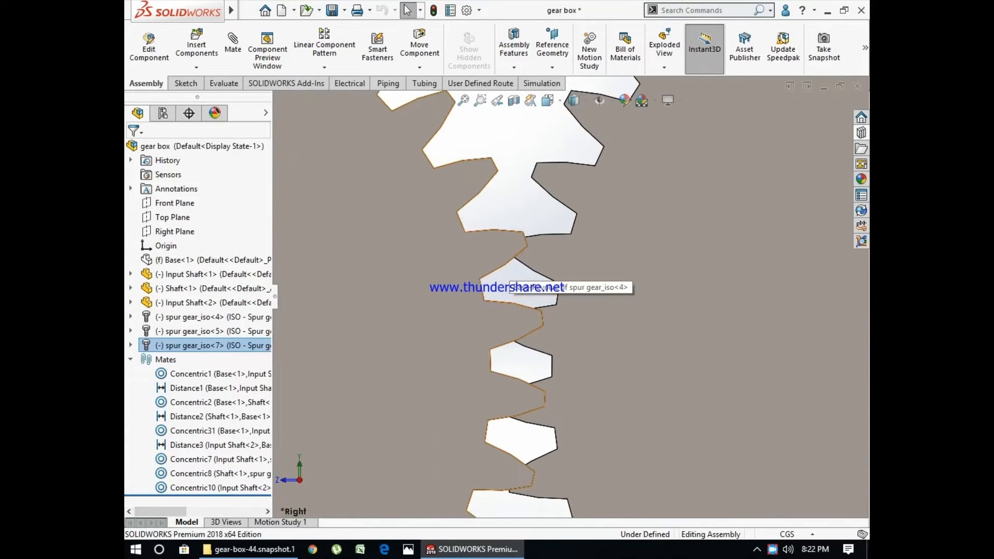
scroll(556, 254, down, 3)
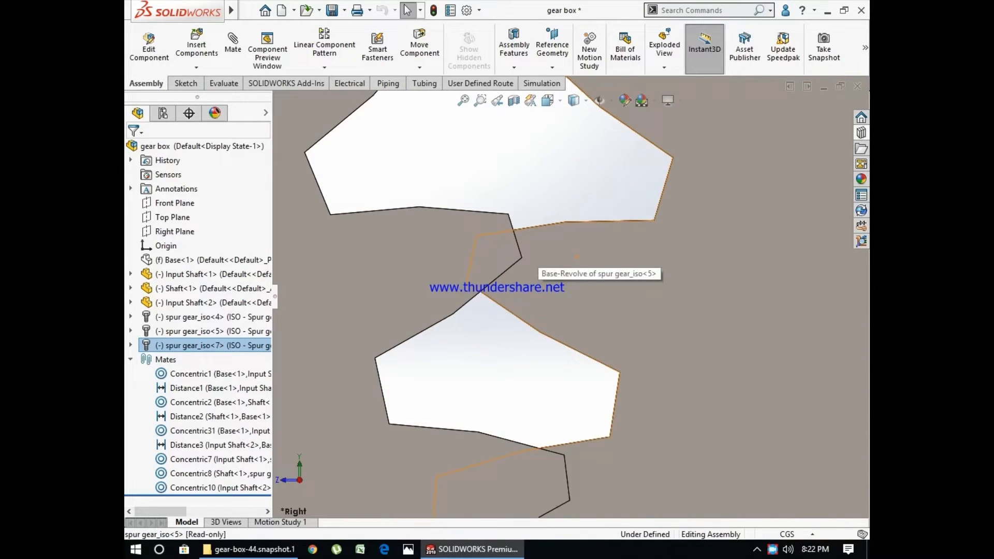
drag(576, 256, 523, 322)
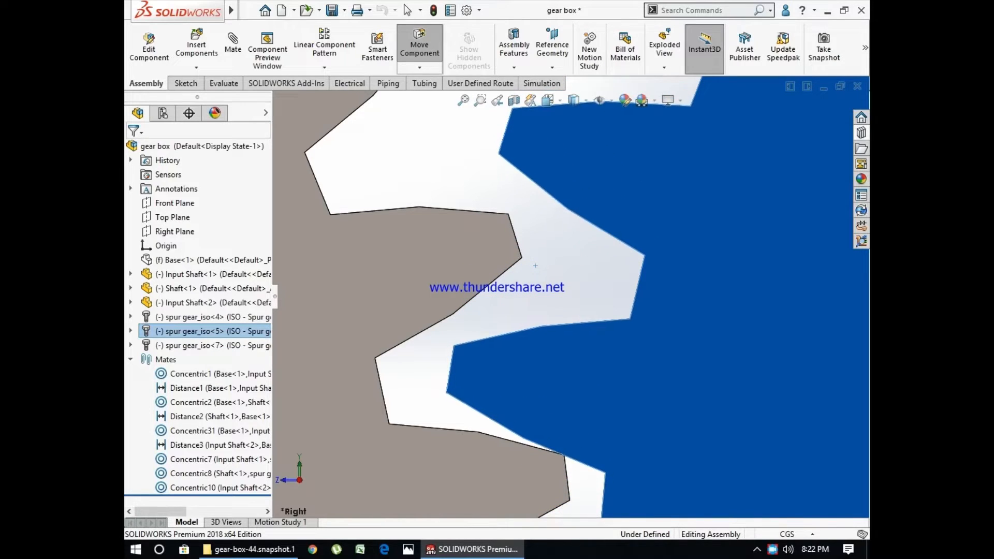
key(Escape)
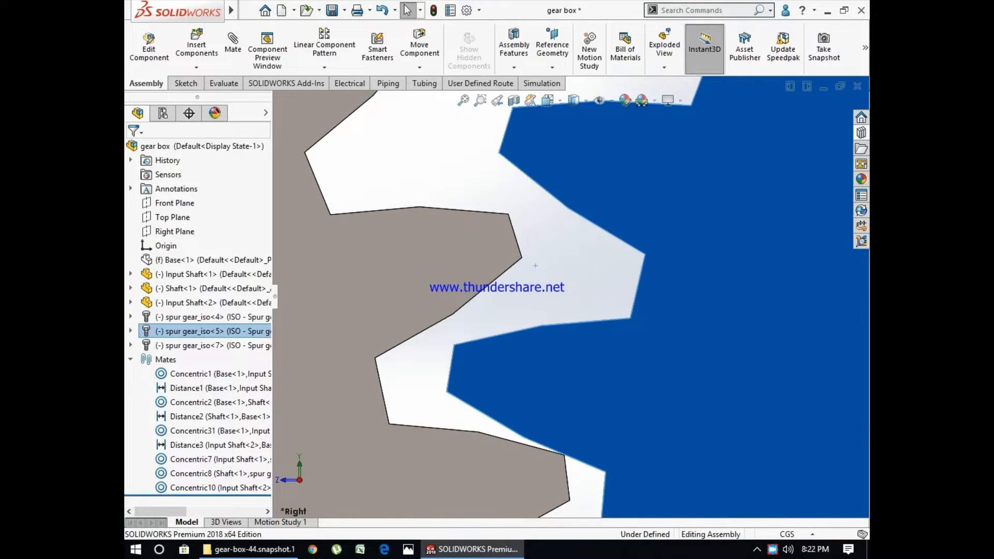
- Rotate the 53-tooth end gear until its tooth rests against the middle gear's tooth, and check the mesh between them
scroll(569, 460, up, 16)
scroll(837, 296, down, 4)
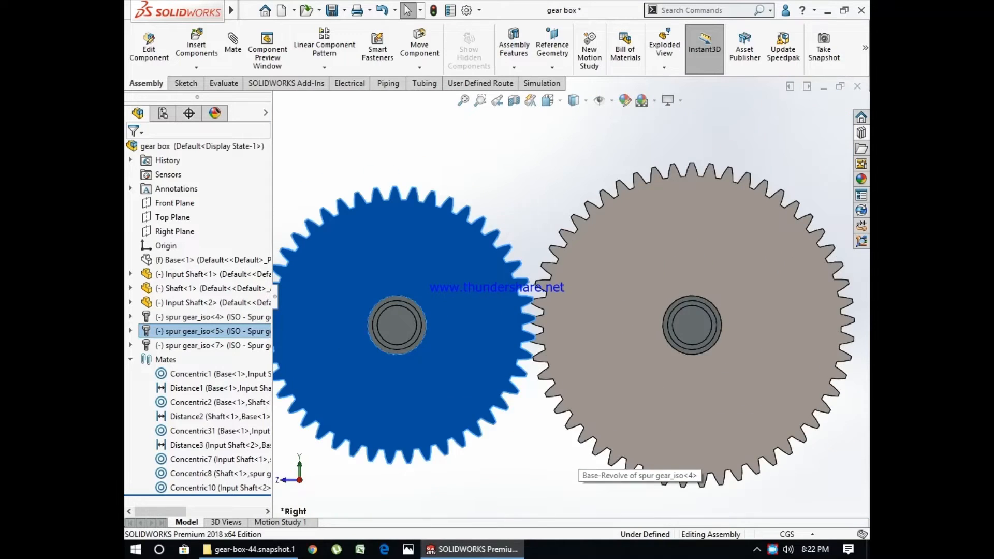
scroll(539, 310, down, 12)
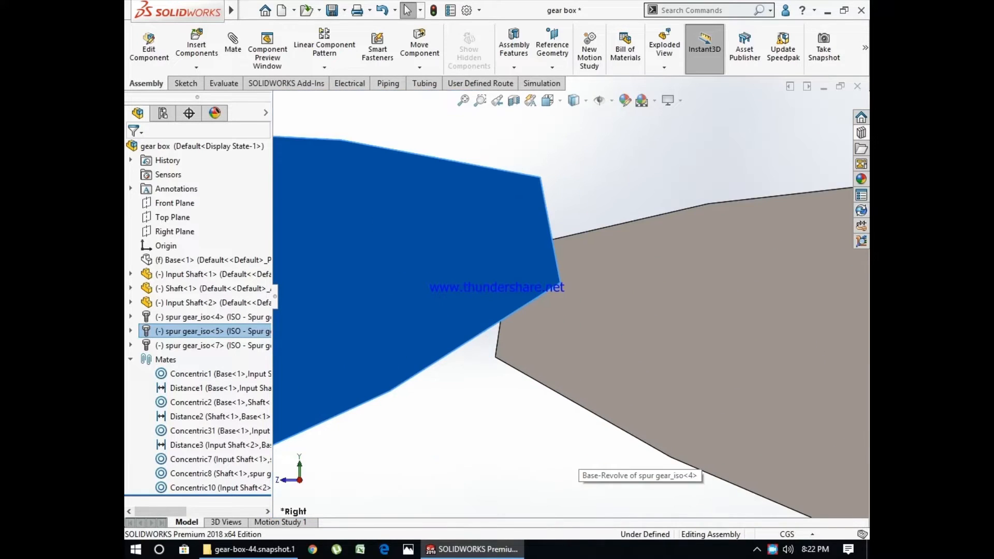
drag(533, 319, 522, 390)
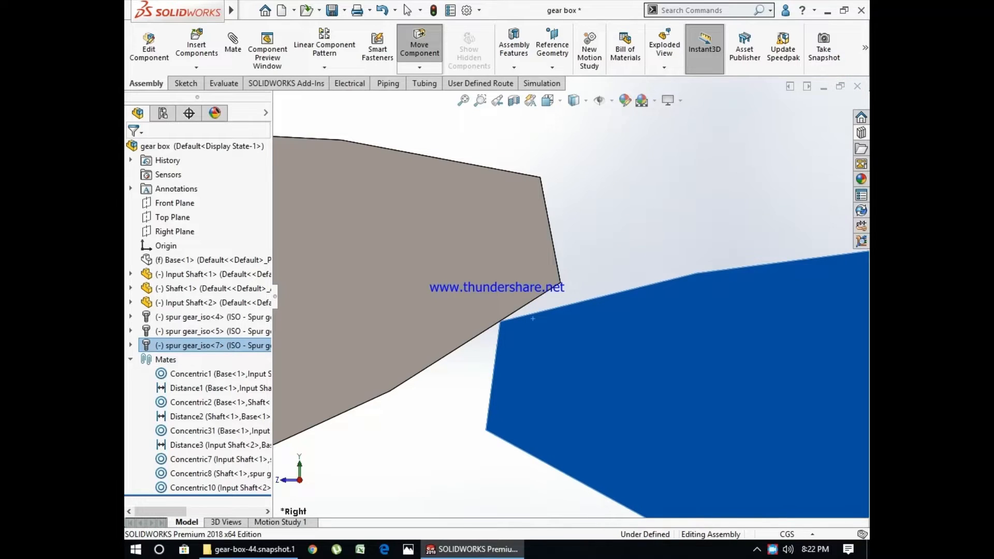
key(Escape)
scroll(533, 318, up, 5)
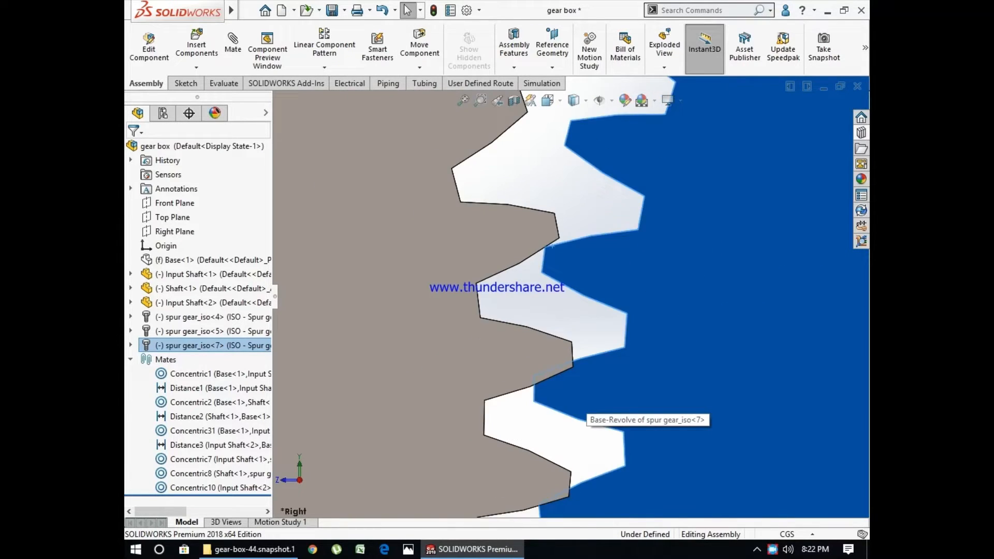
scroll(571, 297, up, 2)
key(Escape)
scroll(571, 297, up, 4)
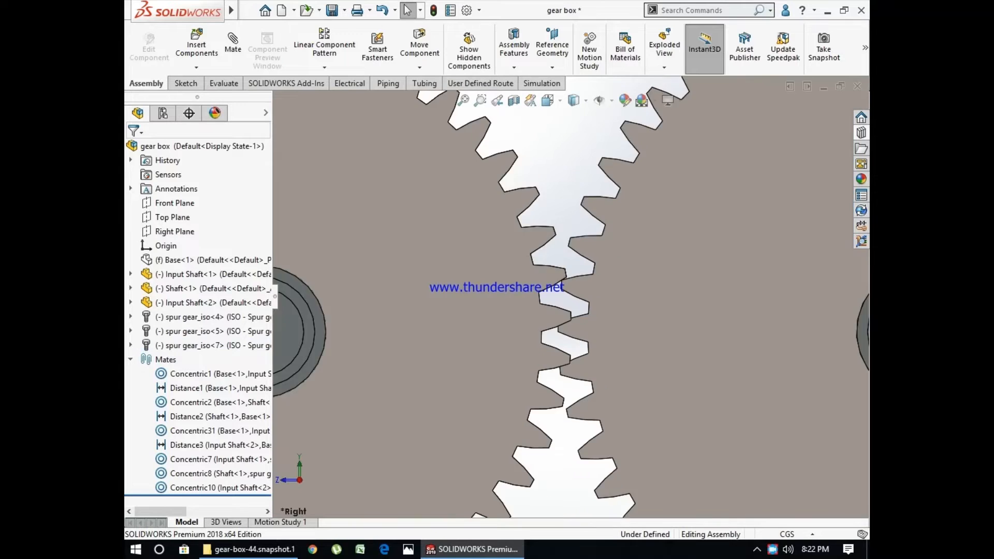
scroll(569, 297, up, 6)
scroll(569, 297, down, 6)
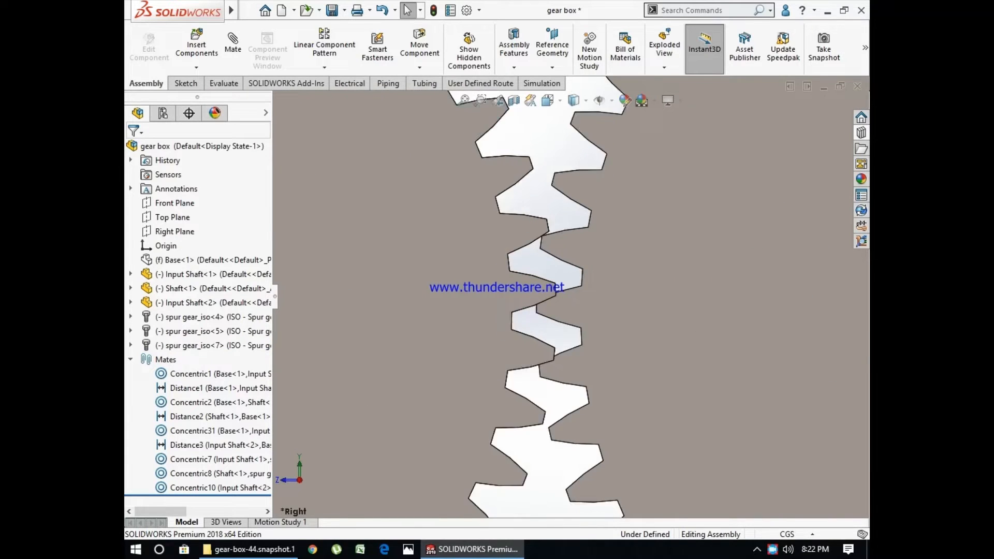
scroll(600, 312, up, 5)
- Delete the 53-tooth end gear and its leftover concentric mate
click(601, 313)
key(Delete)
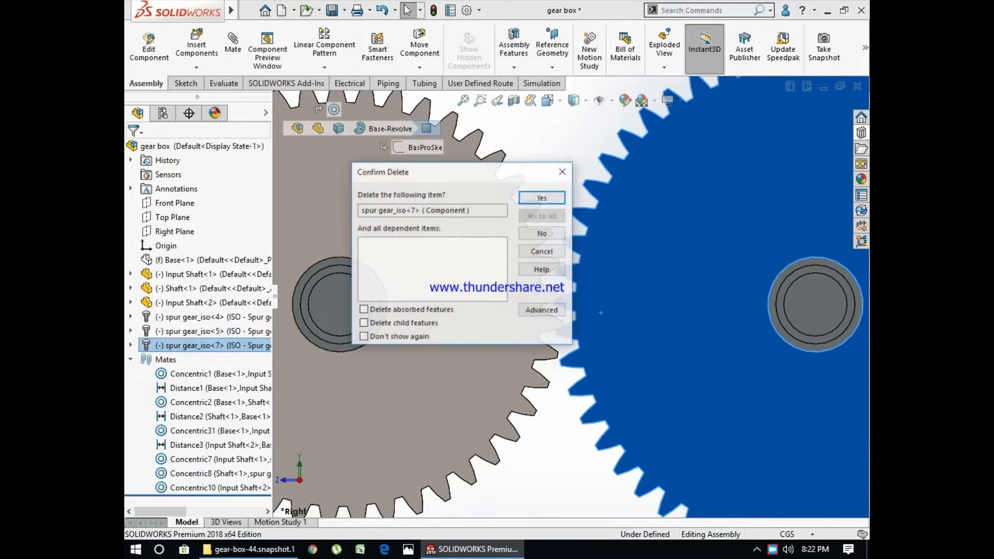
key(Return)
click(531, 114)
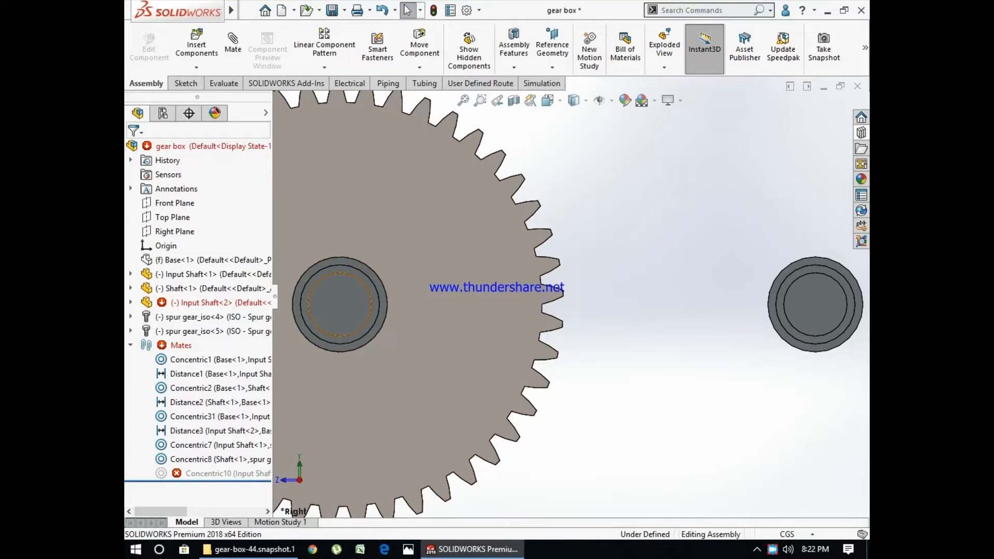
click(207, 473)
key(Delete)
key(Return)
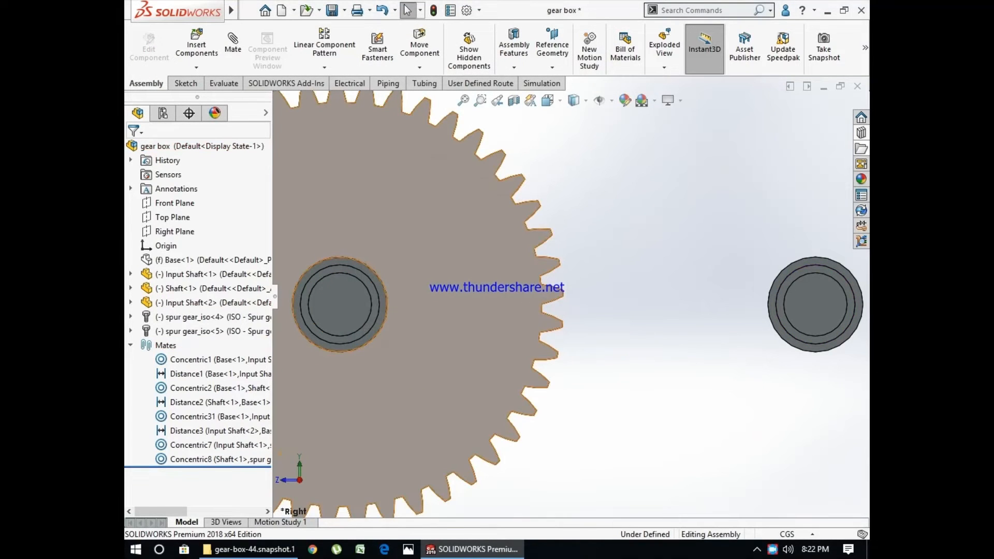
- Place a new ISO Spur Gear from the Design Library on the end shaft beside the middle gear
click(860, 117)
click(742, 133)
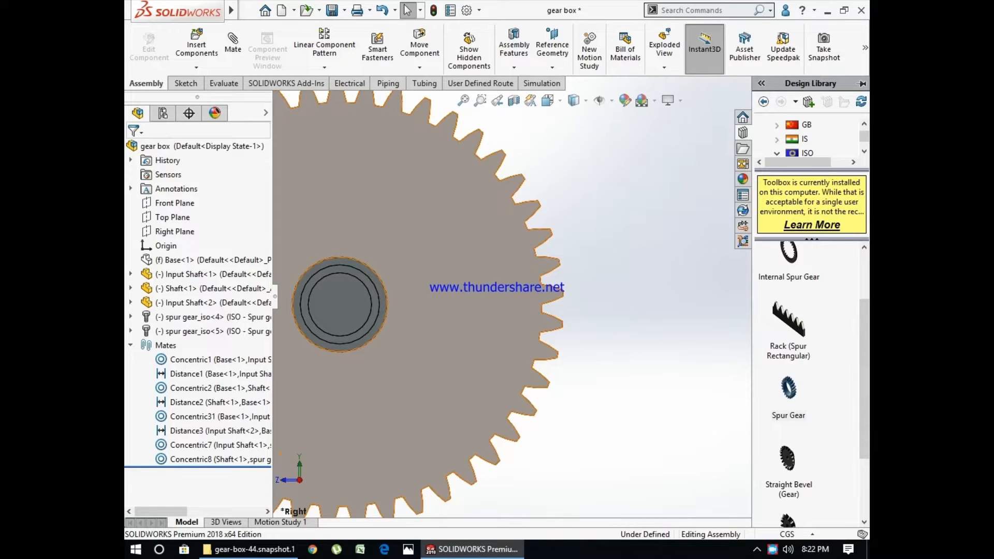
scroll(569, 296, up, 7)
middle_drag(570, 296, 606, 335)
drag(788, 388, 645, 293)
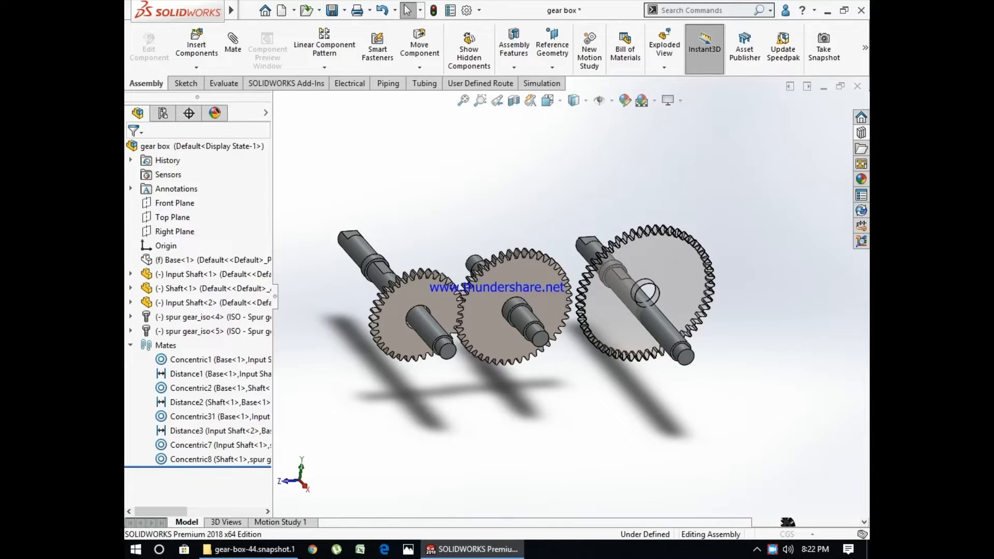
drag(645, 293, 645, 293)
- Set the new end gear's number of teeth to 54, accept it and end the placement
click(222, 338)
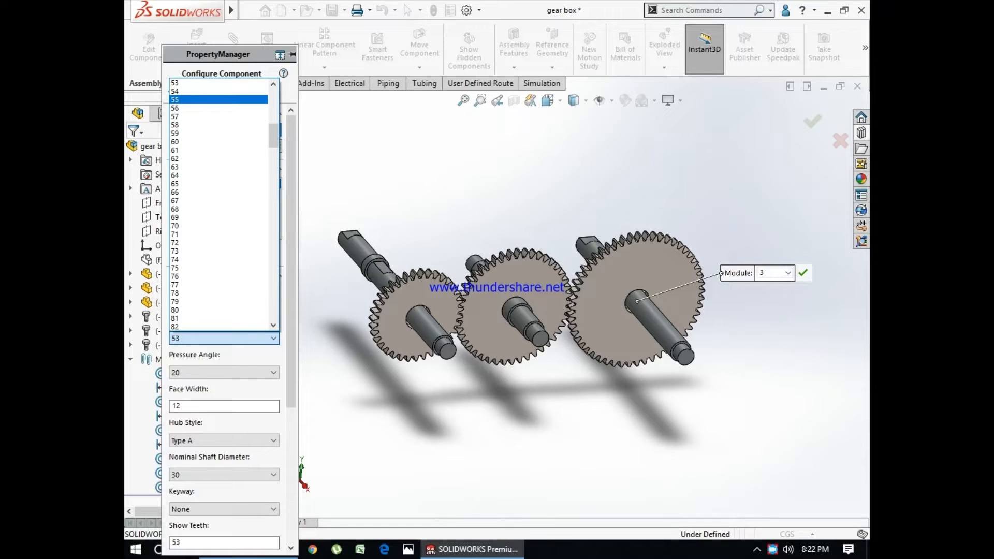
click(177, 91)
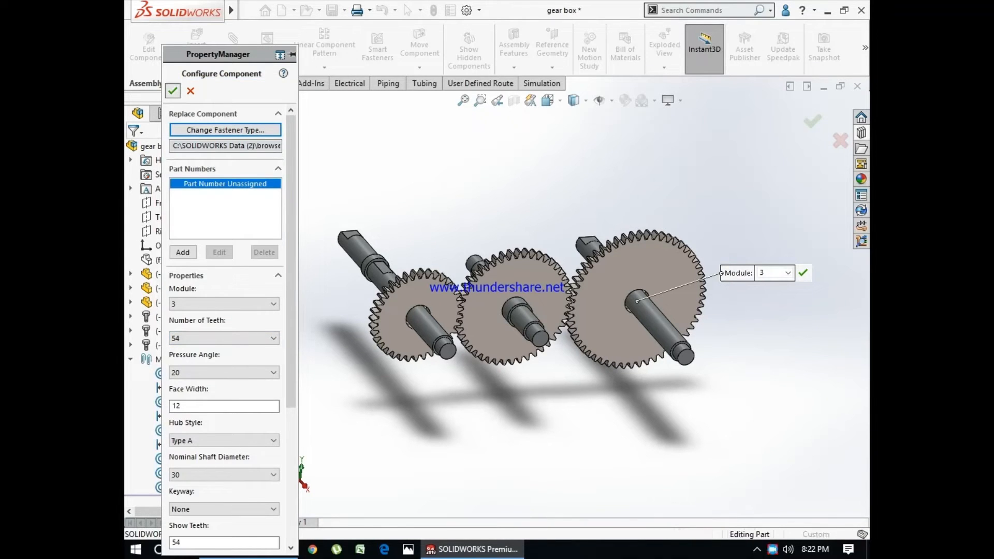
scroll(585, 291, down, 8)
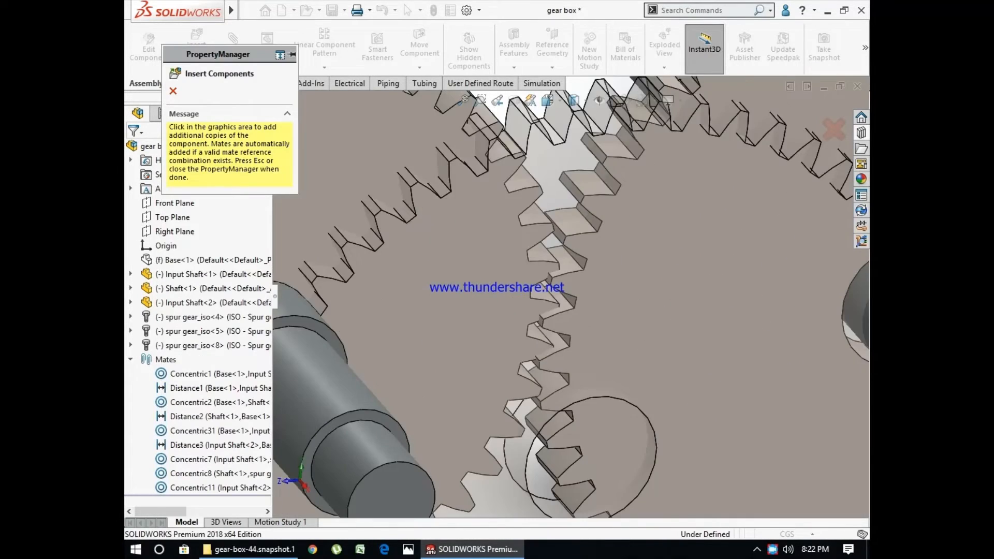
key(Escape)
- In the Right view, rotate the 54-tooth end gear until its teeth fit between the middle gear's teeth
middle_drag(595, 310, 533, 264)
click(548, 101)
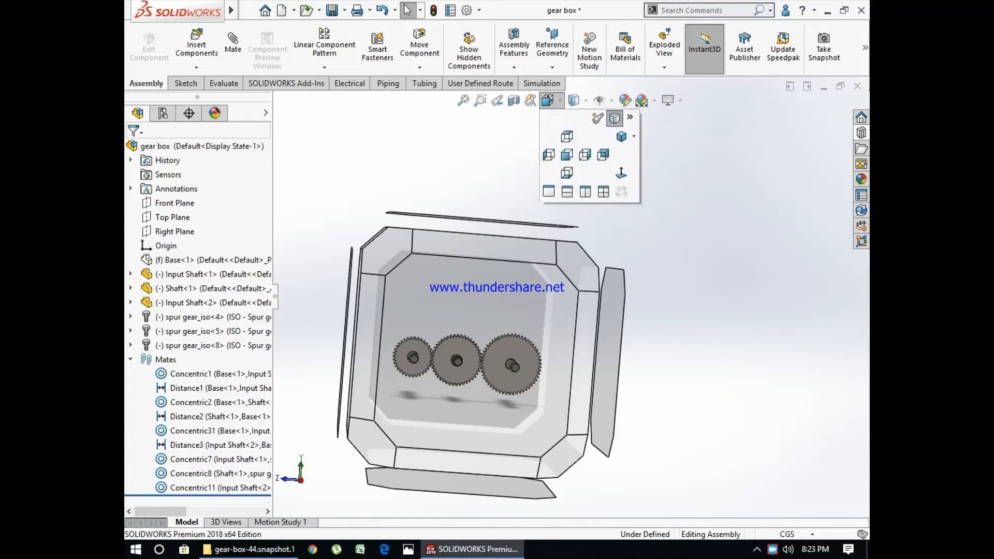
click(507, 321)
scroll(610, 332, down, 10)
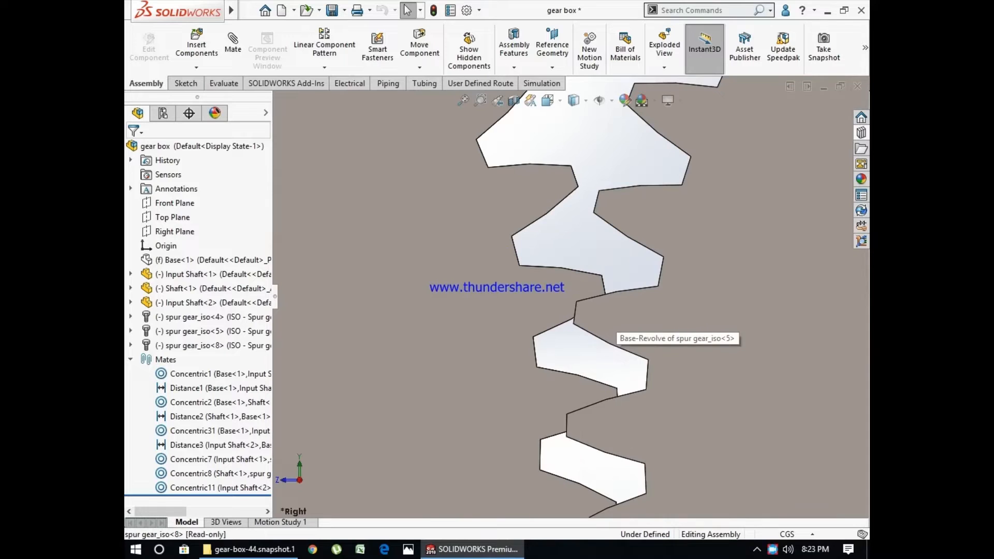
drag(599, 316, 597, 357)
scroll(595, 407, down, 6)
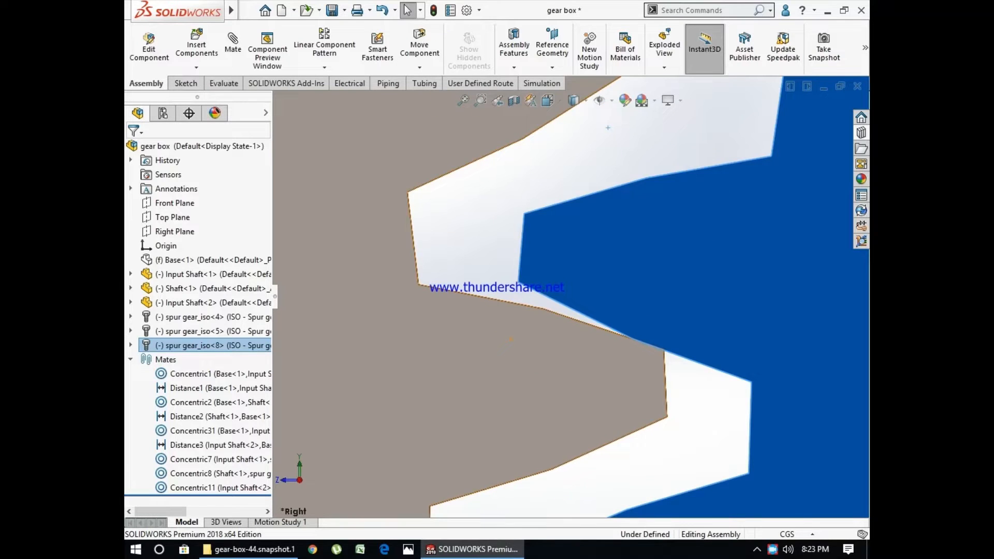
key(f)
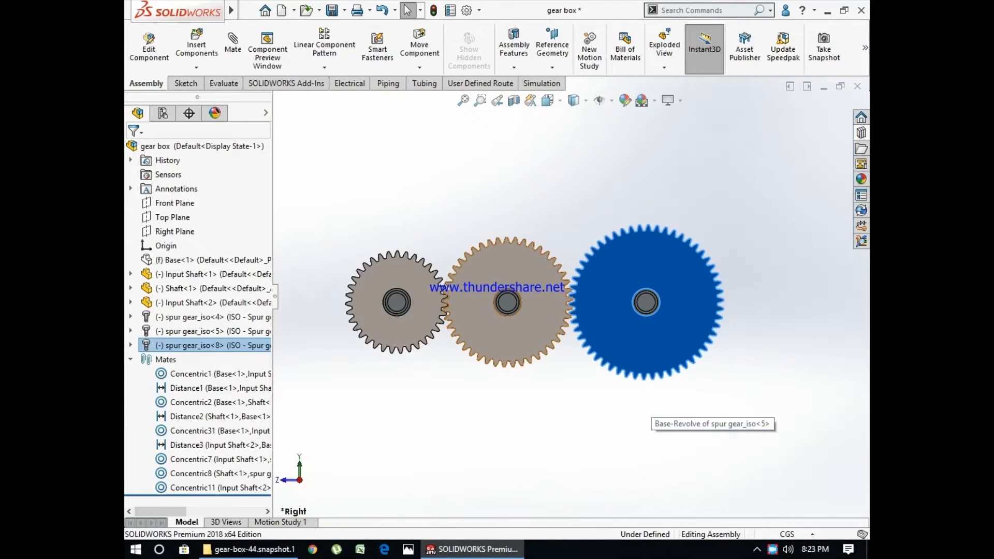
click(528, 332)
key(Escape)
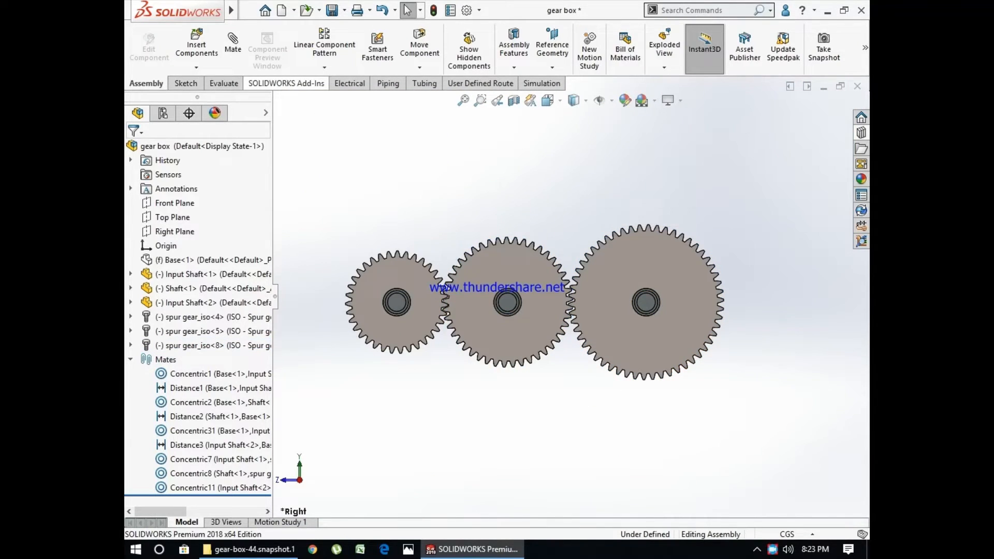
- Calculate Interference Detection for the whole gear box assembly and inspect the meshing gears
click(223, 84)
click(181, 49)
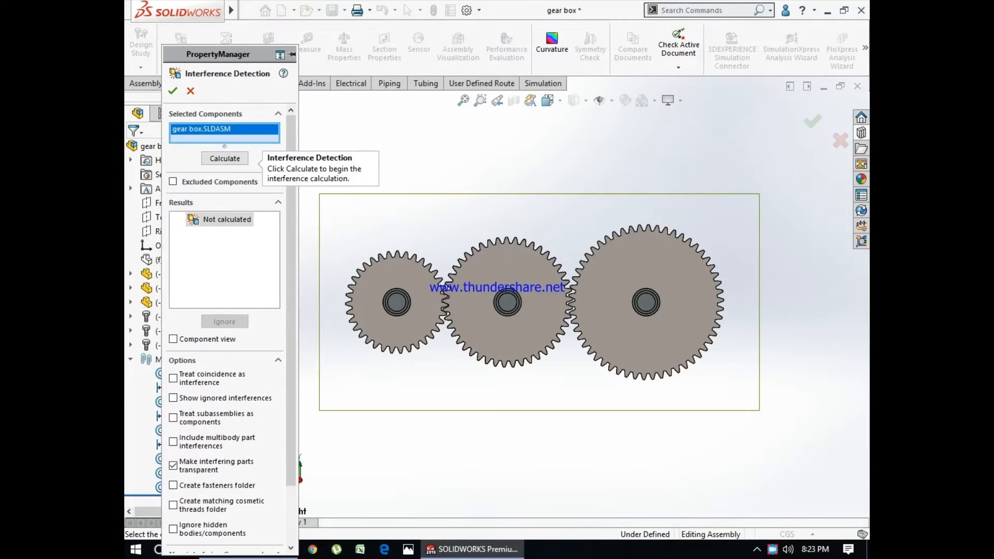
click(225, 158)
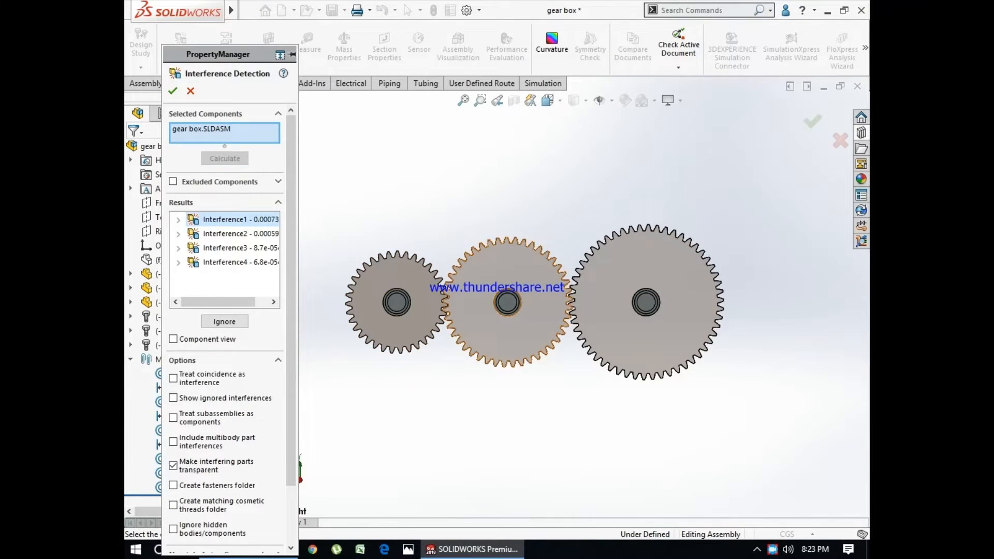
scroll(443, 303, down, 9)
scroll(579, 299, up, 6)
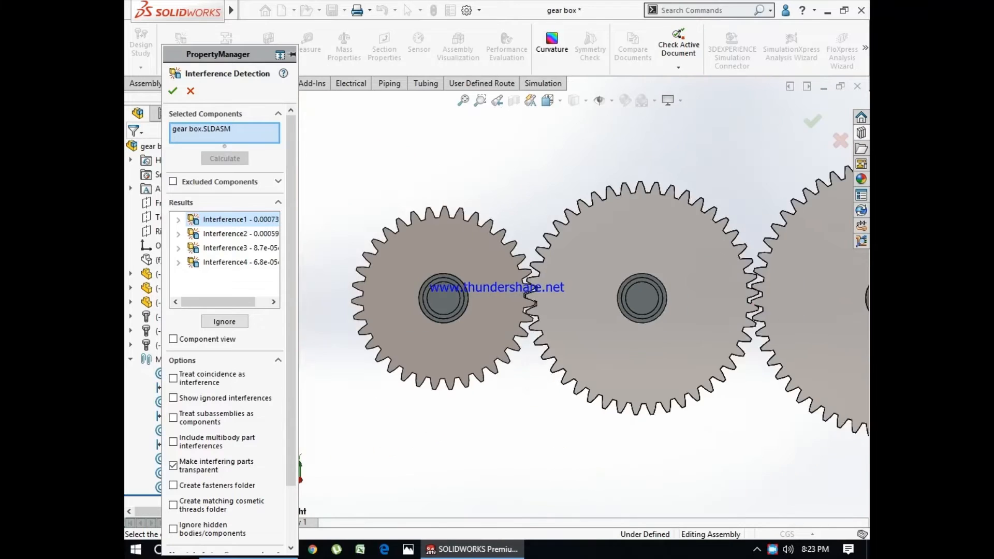
- Inspect the tooth contact between the neighbouring gears up close, close Interference Detection and view the whole gear train at an angle
scroll(745, 303, down, 9)
scroll(598, 275, down, 3)
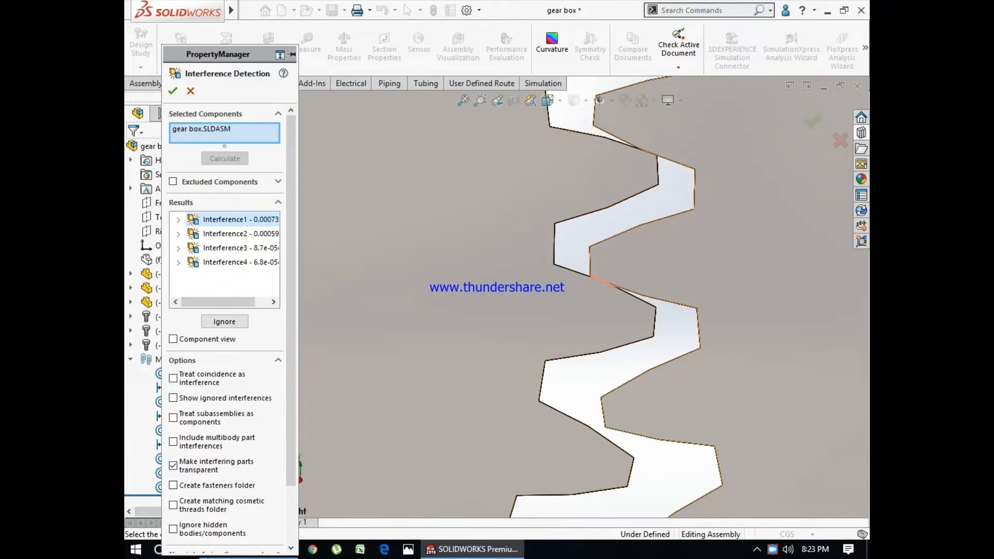
key(Escape)
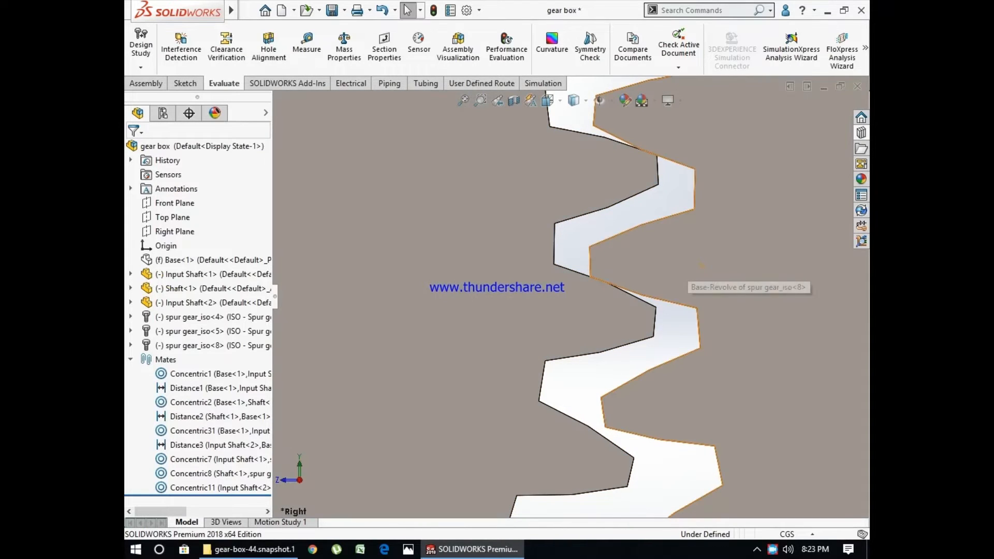
scroll(665, 327, up, 2)
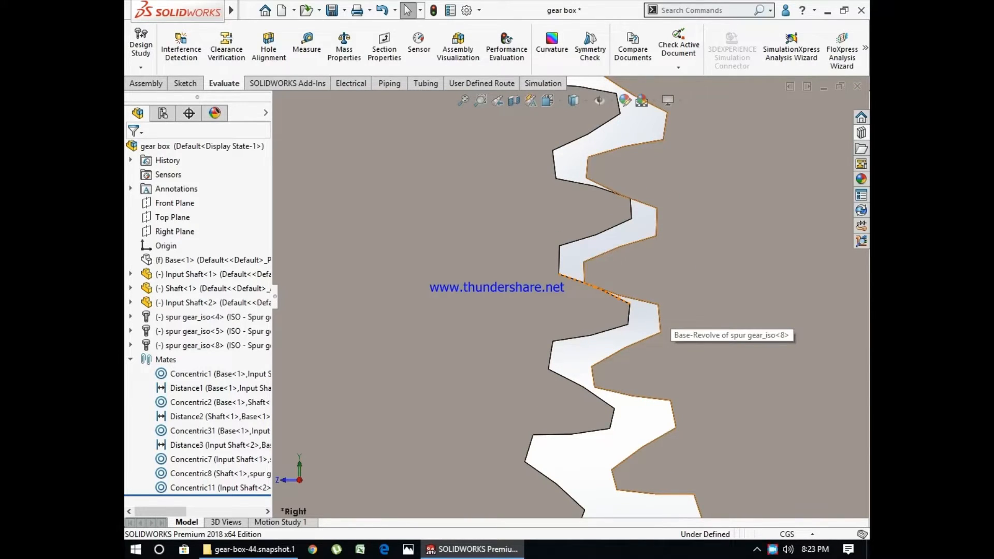
key(shift+c)
scroll(579, 348, up, 10)
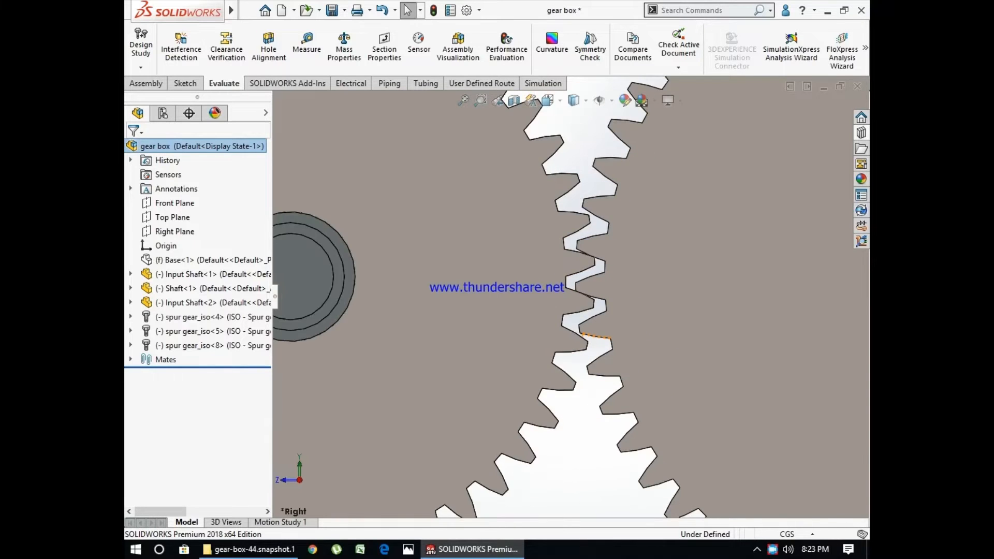
scroll(469, 317, down, 1)
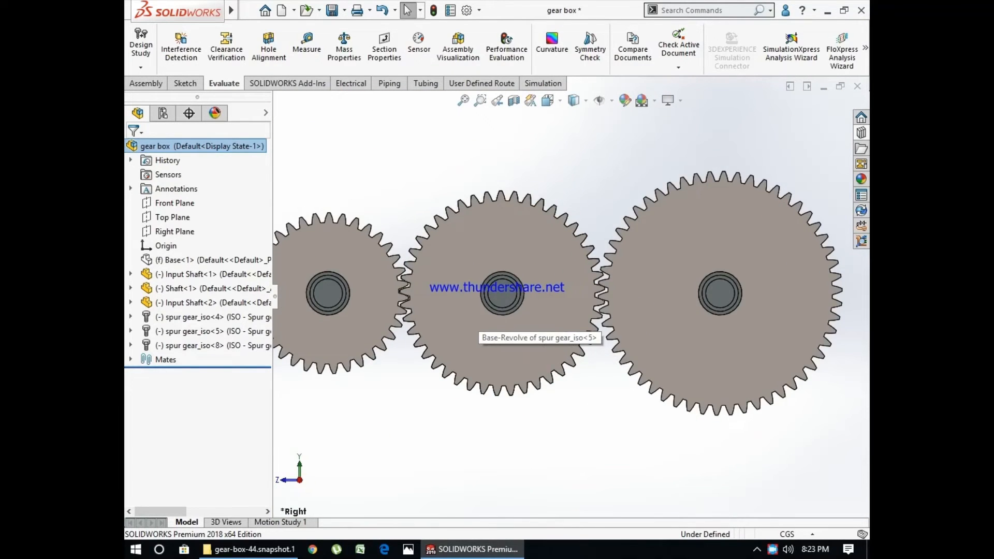
middle_drag(470, 317, 523, 368)
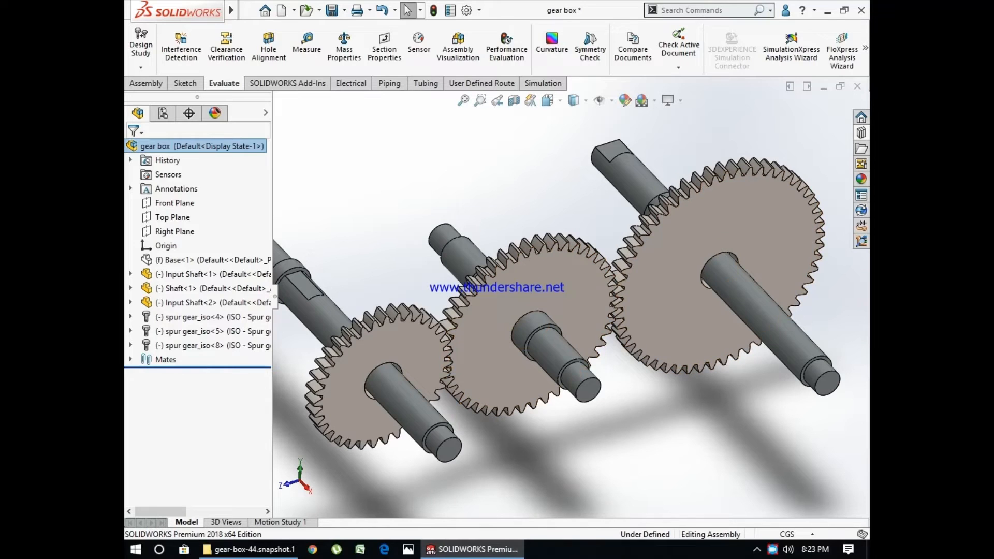
mouse_move(340, 368)
mouse_down()
mouse_move(357, 382)
mouse_move(327, 346)
mouse_move(354, 376)
mouse_up()
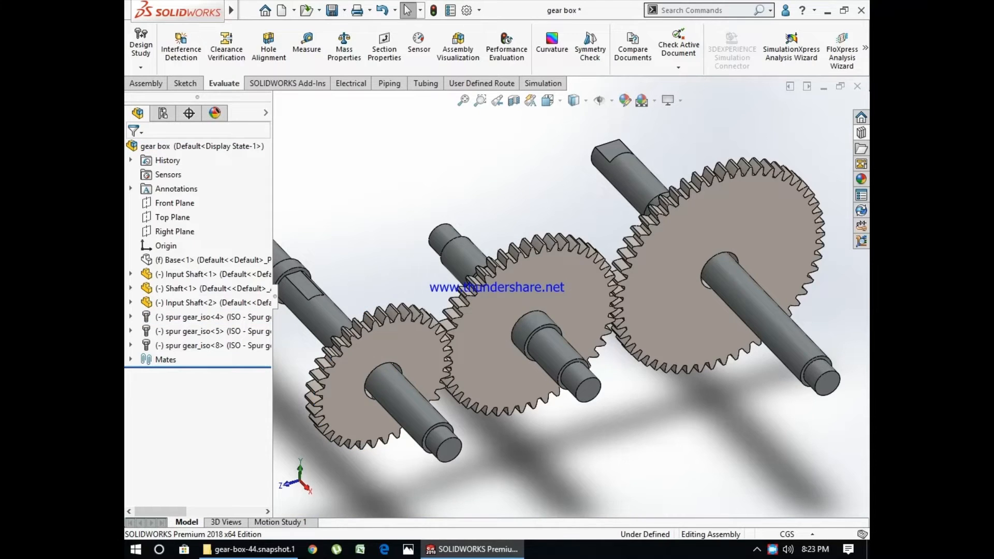
- Start a mate between the front faces of the small and middle gears and switch it to multiple mate mode
scroll(331, 445, down, 3)
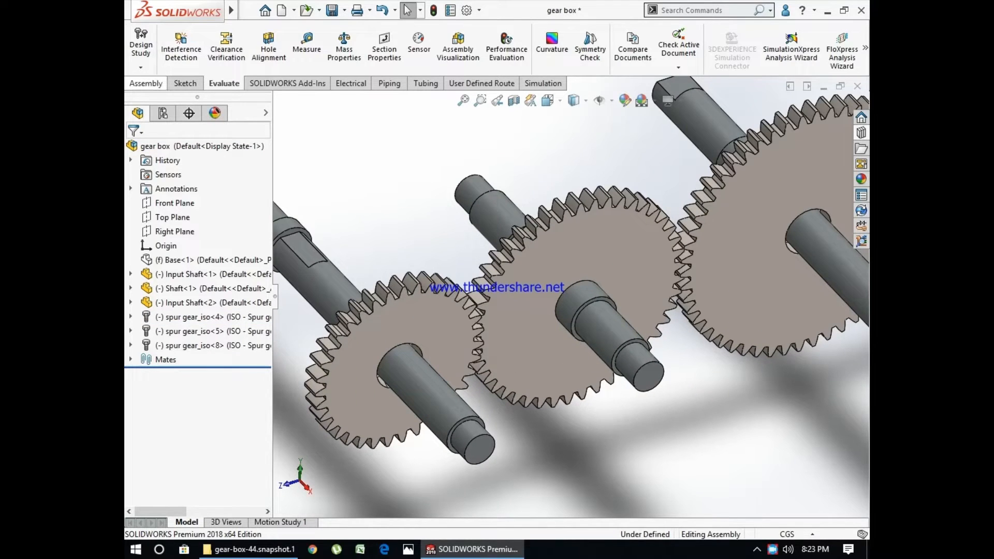
click(146, 83)
click(233, 49)
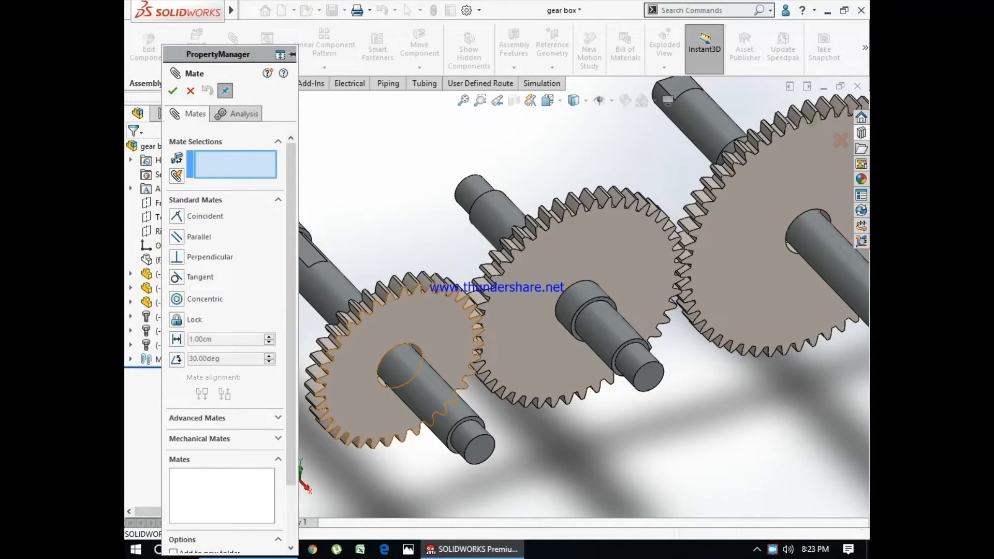
click(412, 312)
click(541, 334)
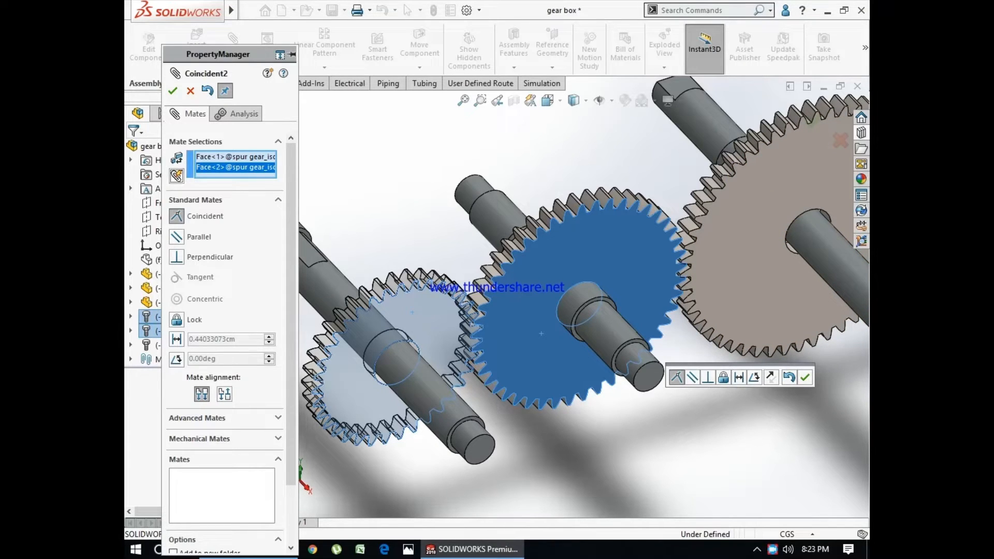
click(176, 176)
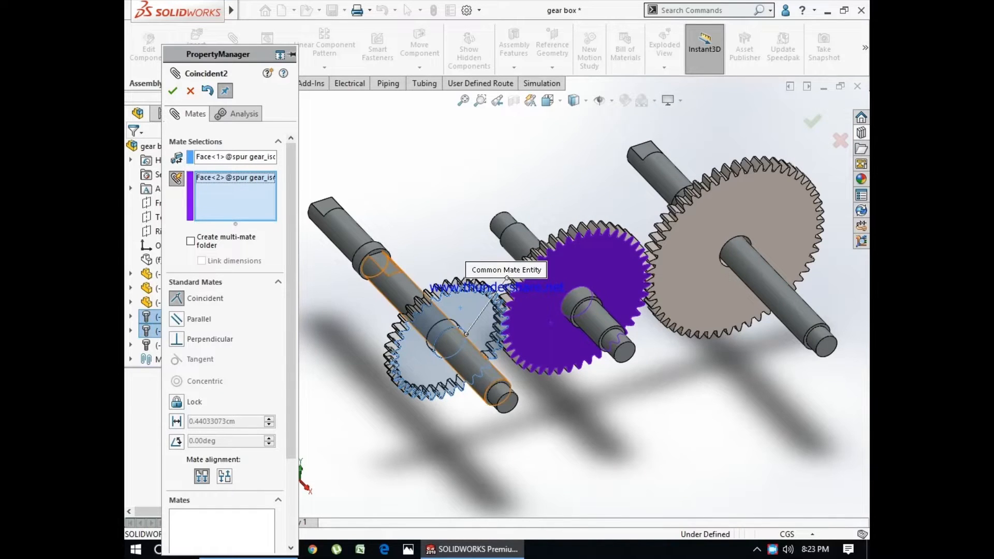
- Clear the common reference face and the component face from the multiple mate selections
scroll(463, 369, up, 1)
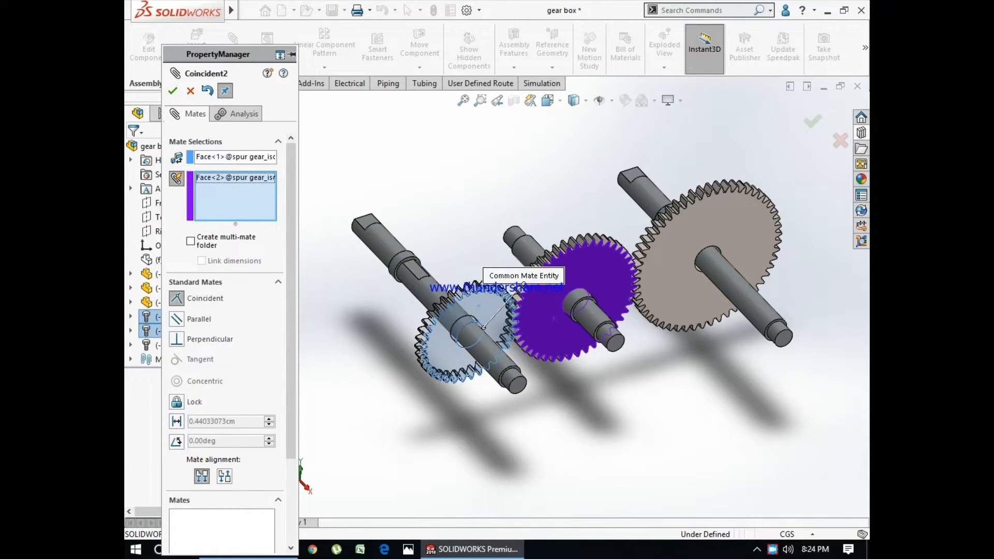
right_click(206, 178)
click(233, 206)
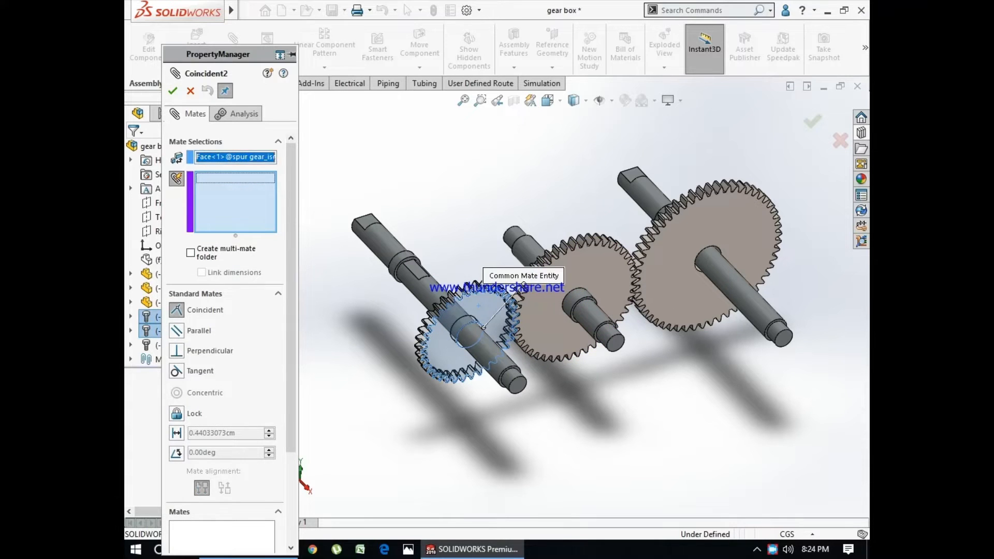
right_click(254, 156)
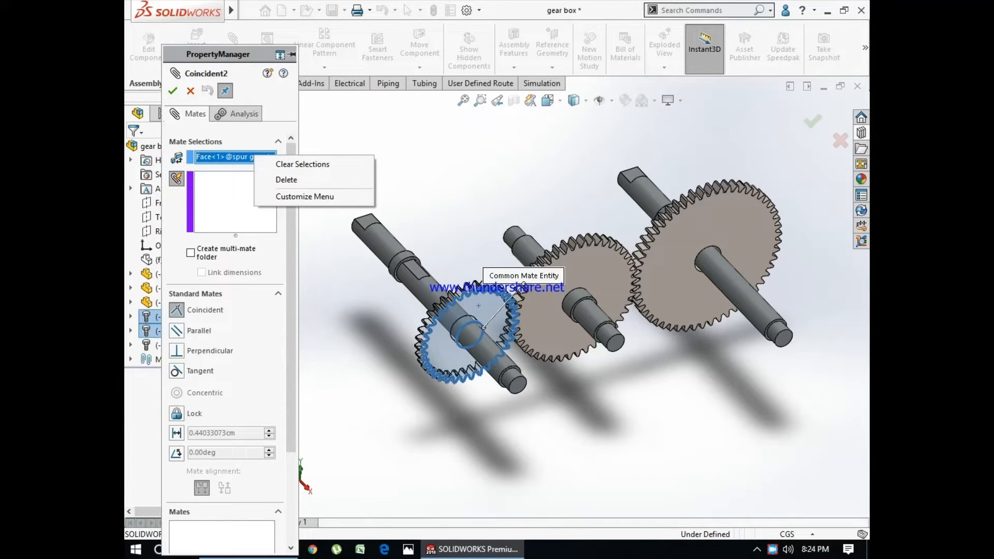
click(300, 165)
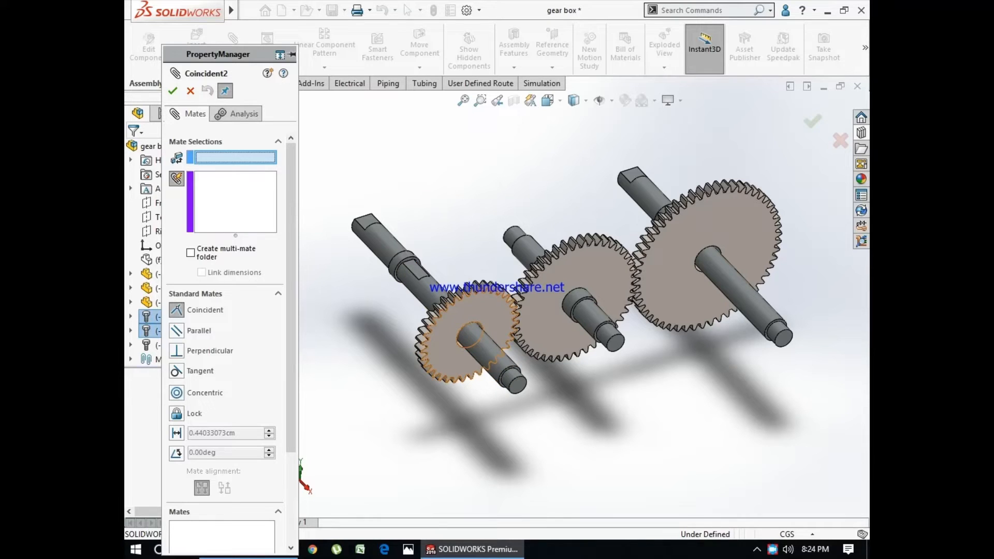
- Make the front faces of the middle and large gears coincident with the small gear's front face as common reference
click(440, 342)
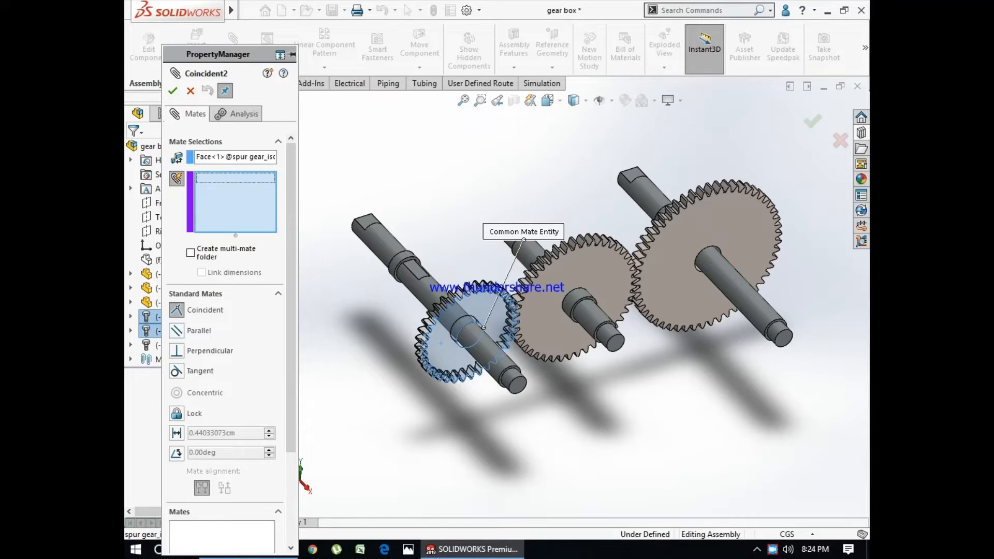
click(542, 311)
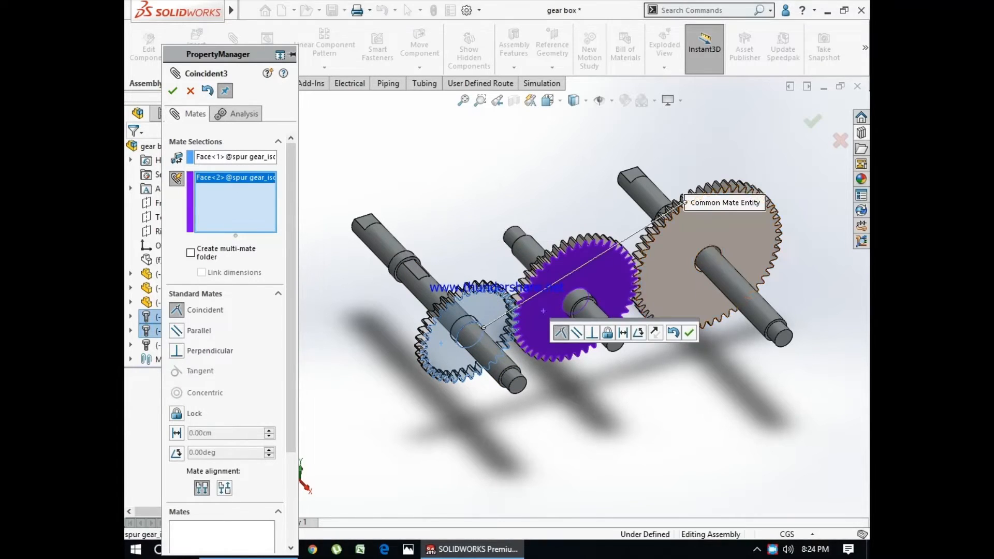
click(677, 298)
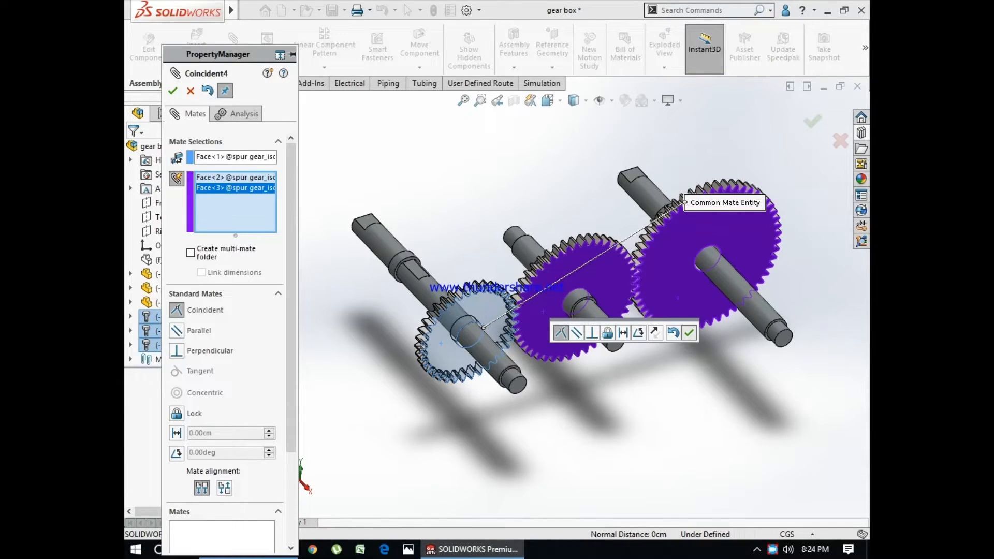
click(688, 332)
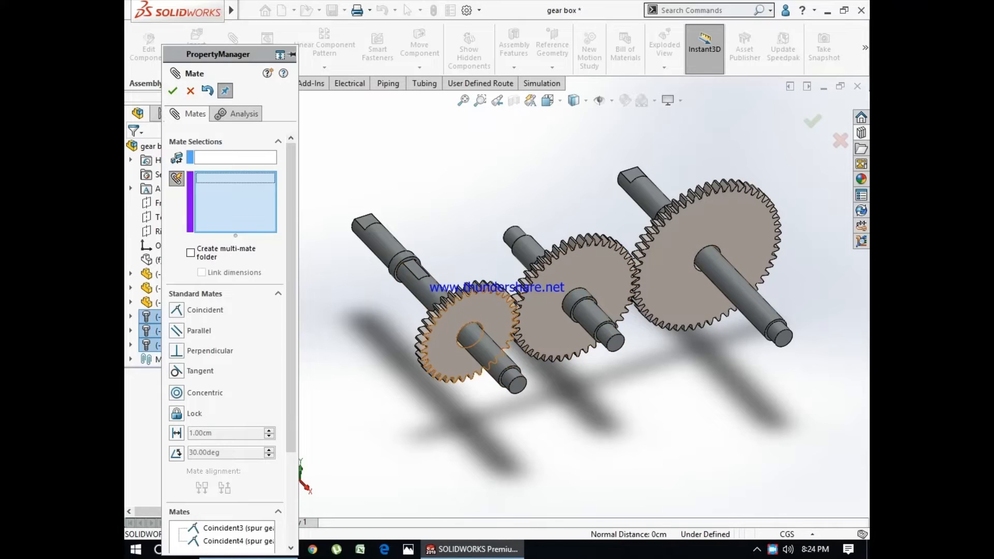
- Add a flipped 9.28073434 cm distance mate between the small gear's front face and its shaft's end face, and finish mating
click(451, 357)
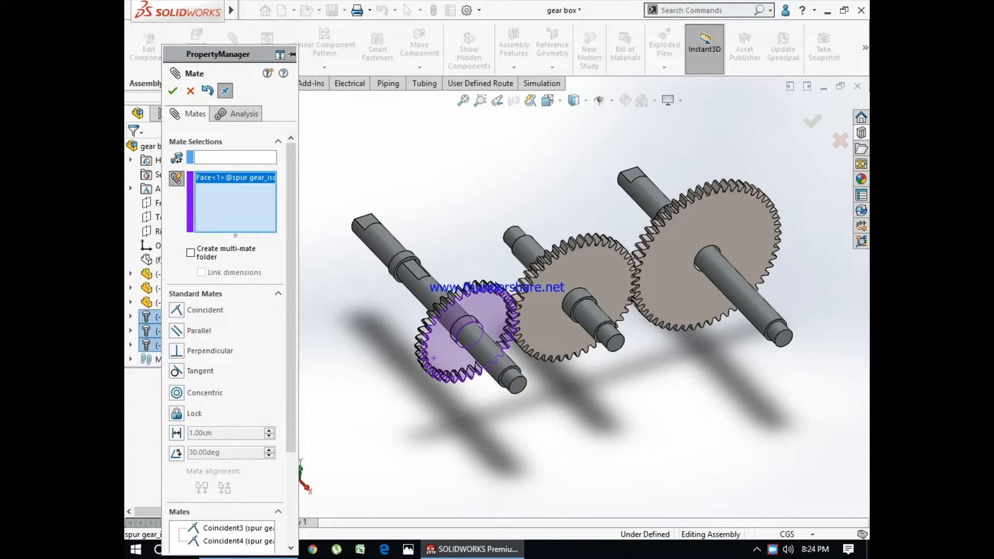
click(518, 384)
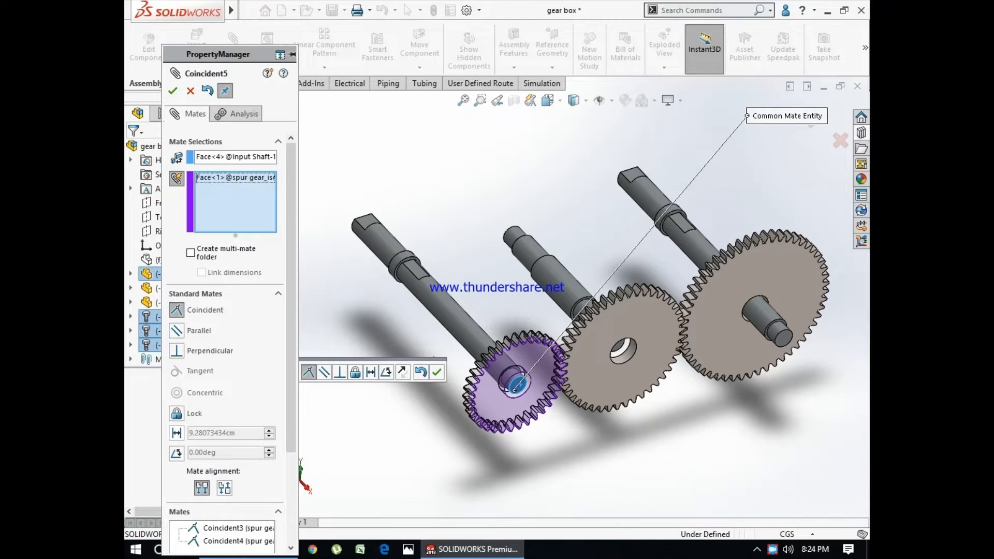
click(176, 433)
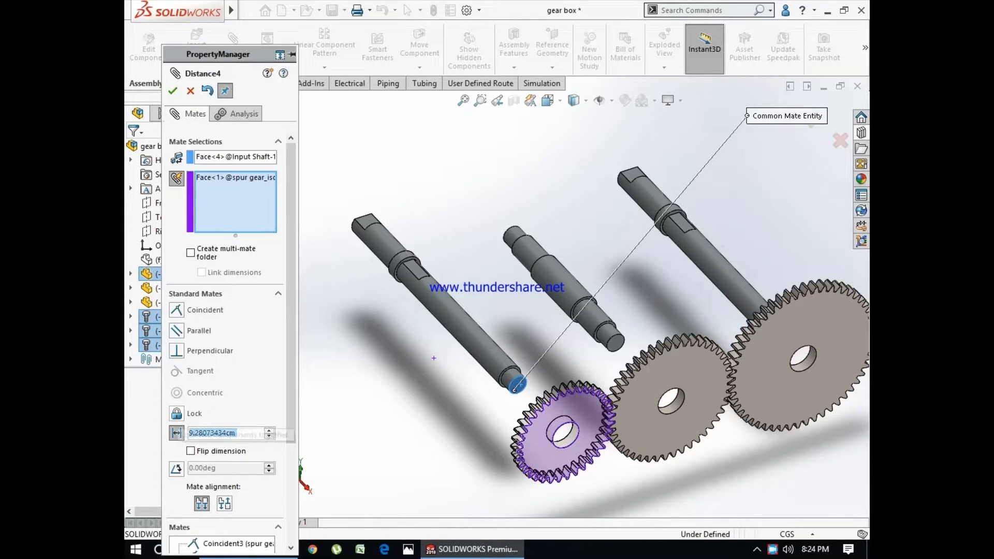
click(191, 451)
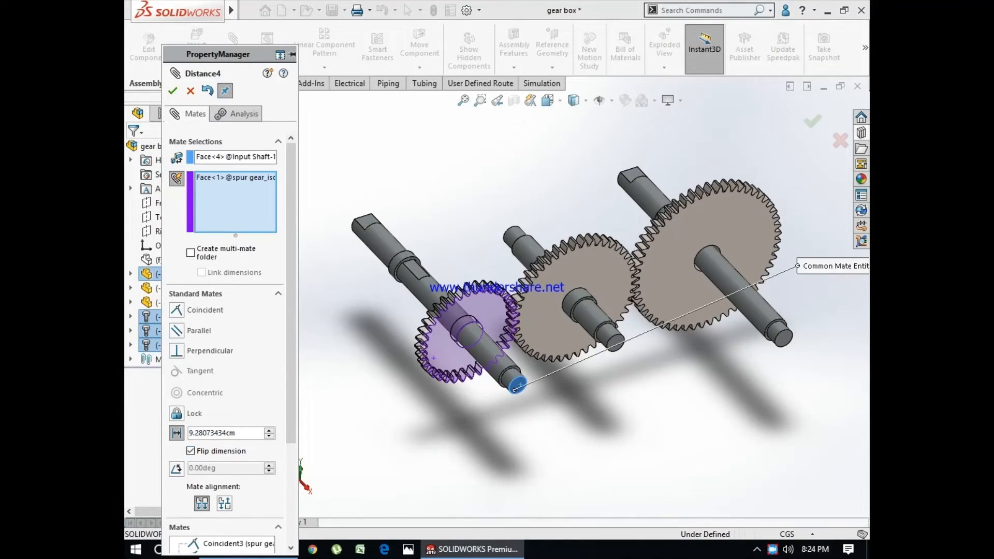
click(172, 91)
click(172, 91)
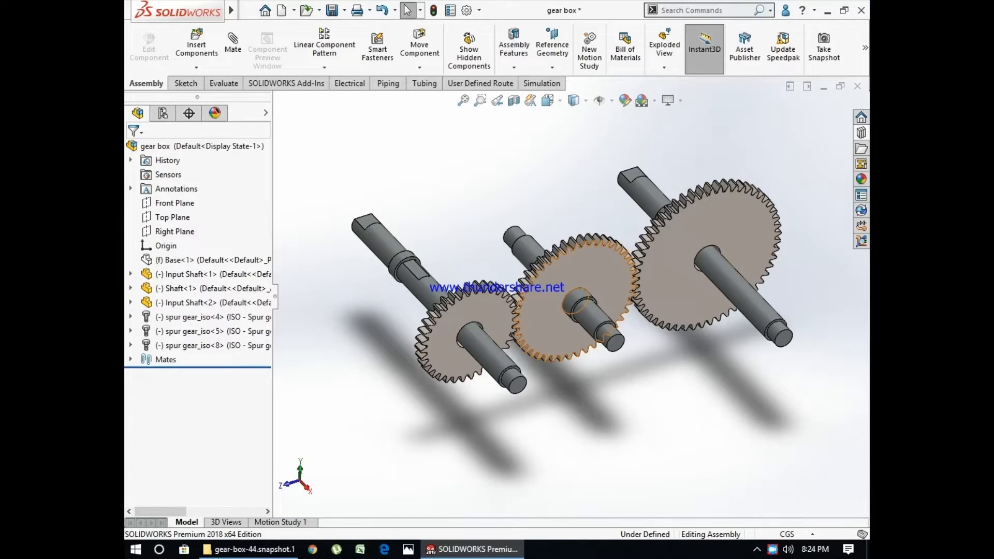
- Try moving the small gear on its shaft to check the new mates, and clear the selection
scroll(498, 308, down, 2)
click(485, 296)
drag(486, 296, 502, 317)
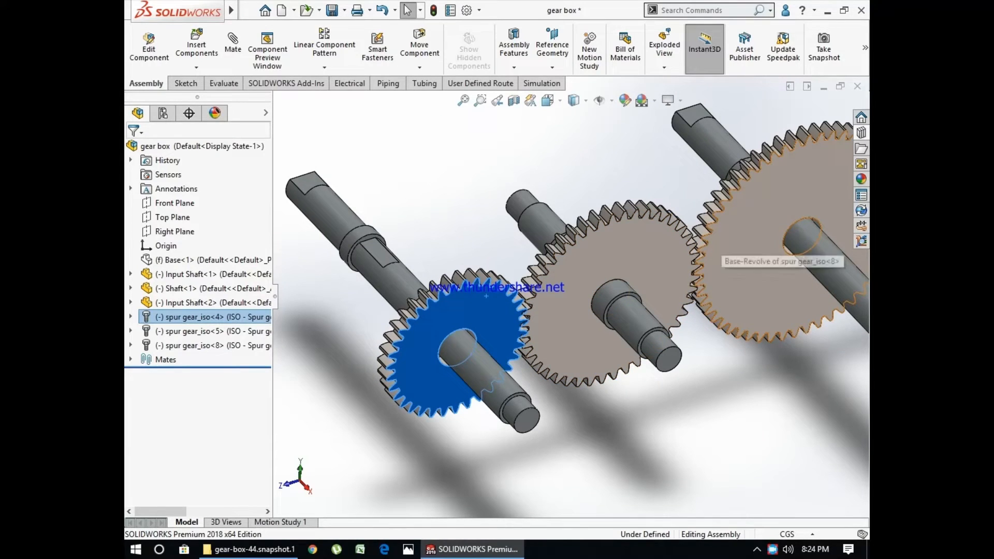
key(Escape)
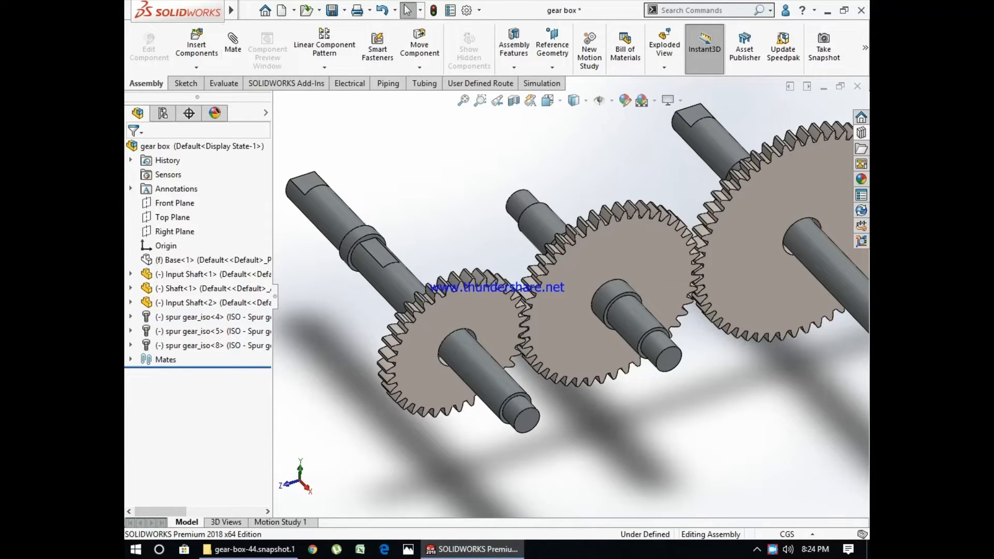
click(233, 45)
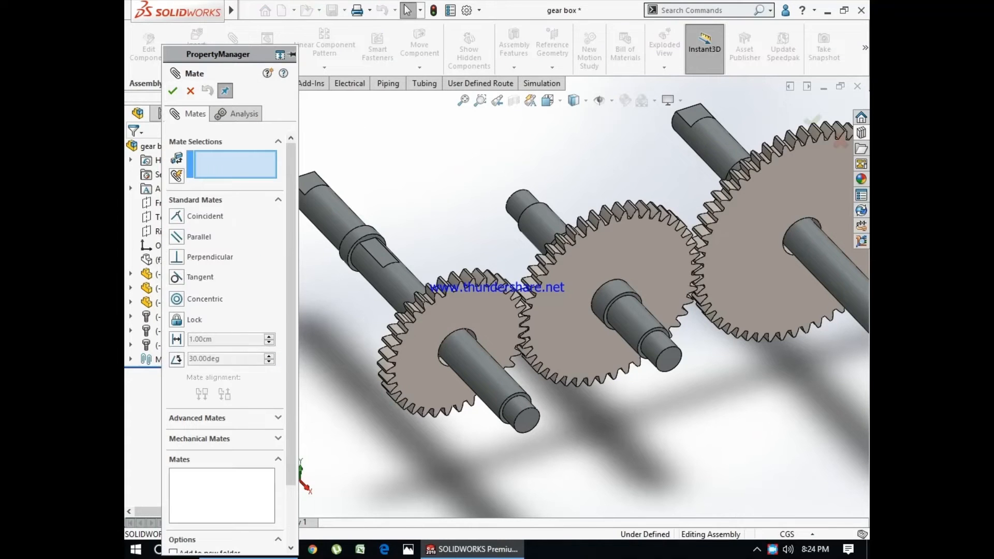
click(278, 439)
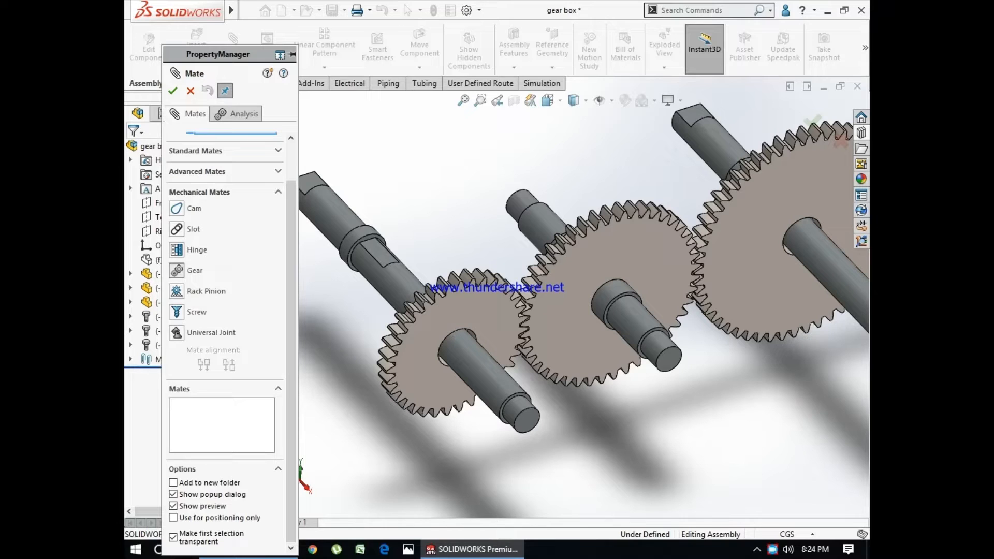
click(176, 270)
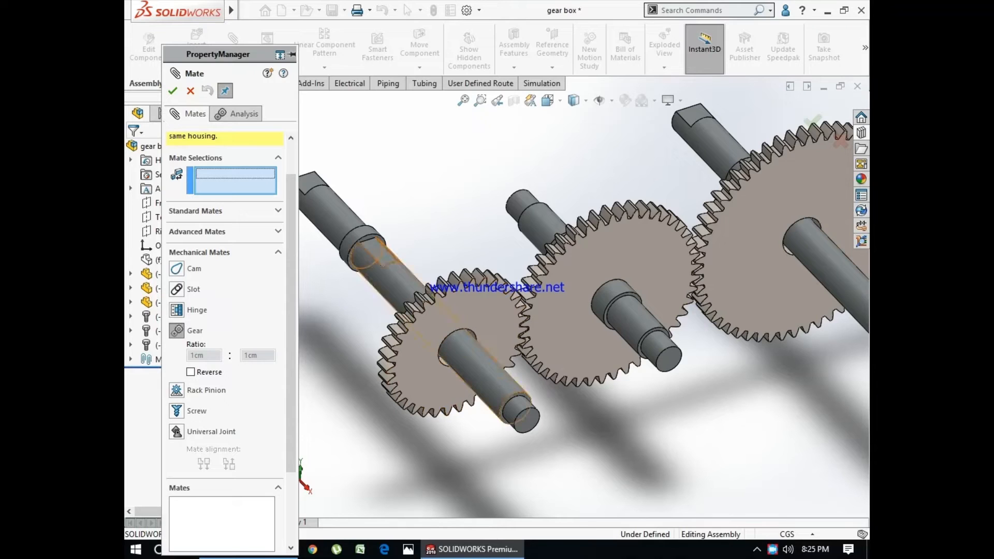
scroll(424, 362, down, 4)
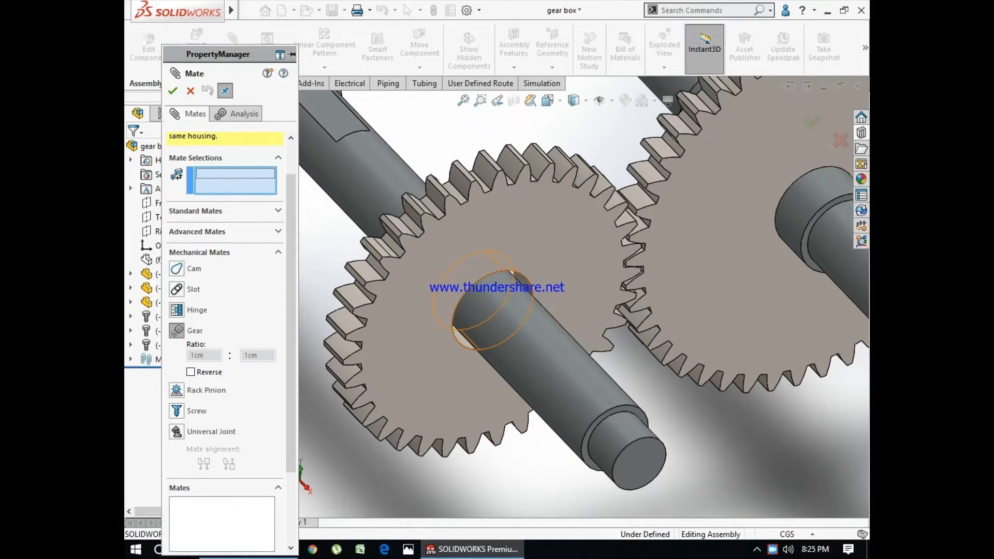
click(469, 343)
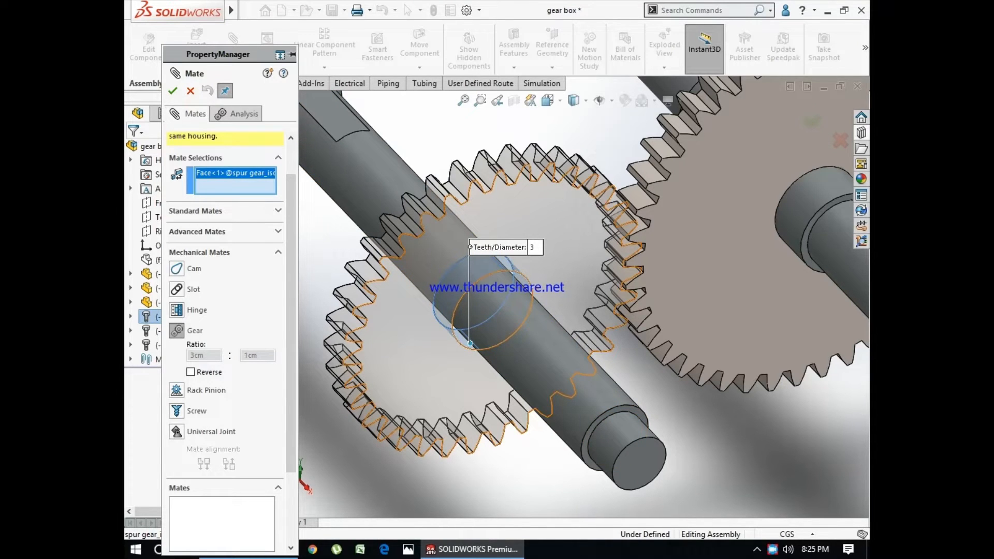
scroll(568, 298, up, 3)
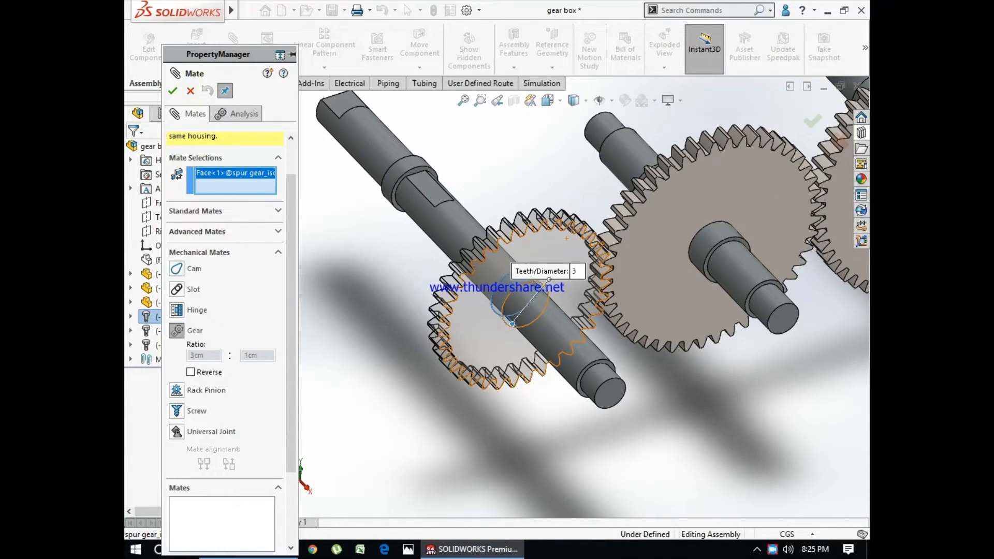
click(574, 270)
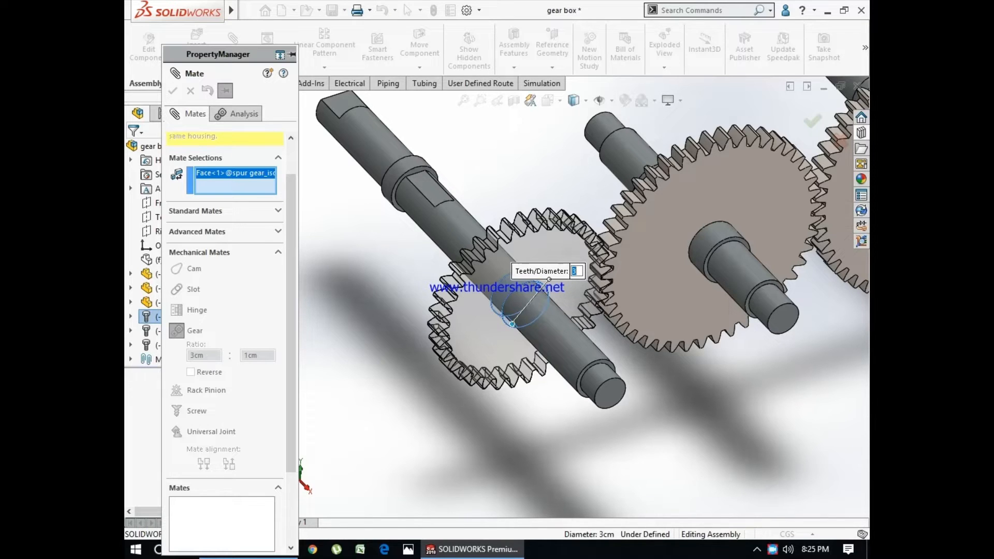
key(Escape)
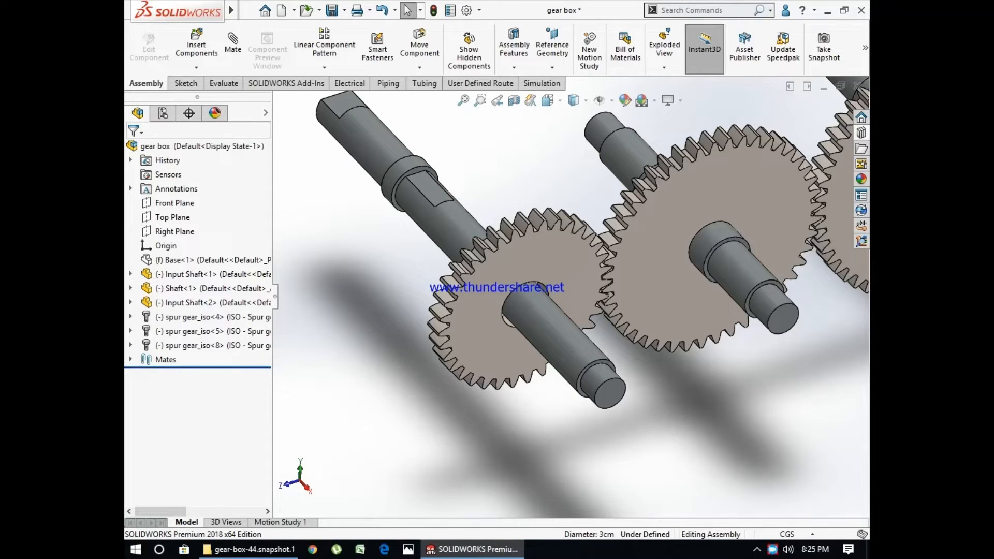
- Start a mechanical gear mate with the small gear's bore as its first selection
mouse_move(273, 296)
mouse_down()
mouse_move(372, 296)
mouse_move(289, 296)
mouse_up()
click(232, 44)
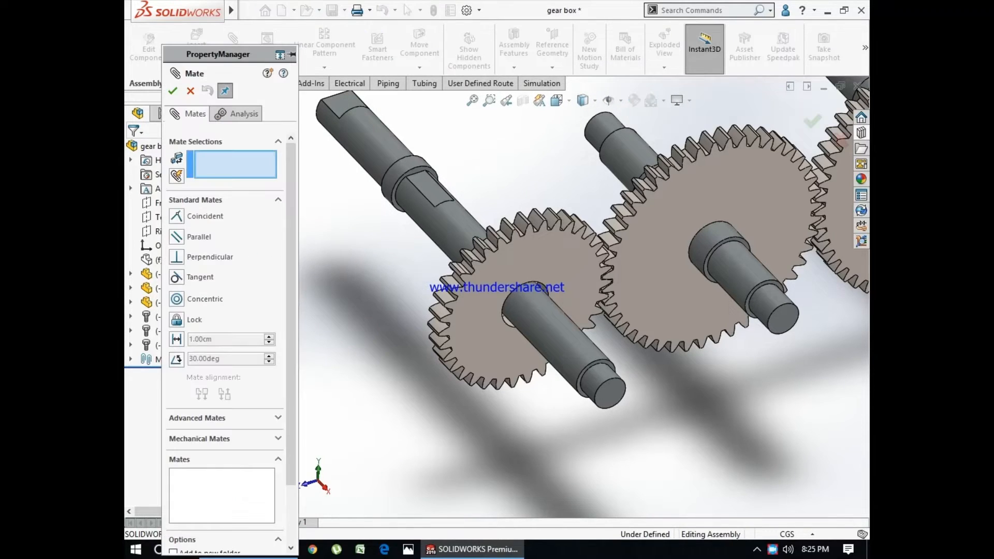
click(278, 439)
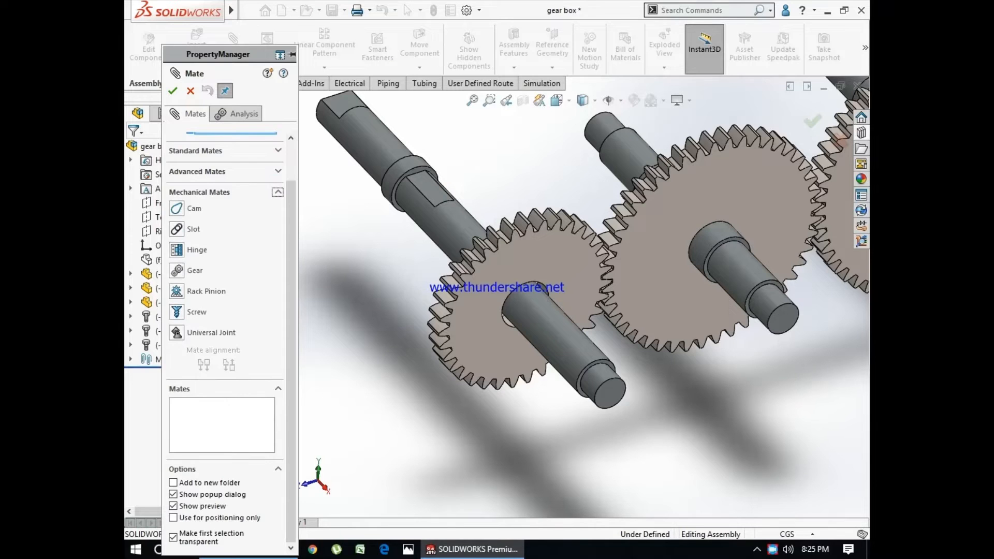
click(176, 270)
click(510, 320)
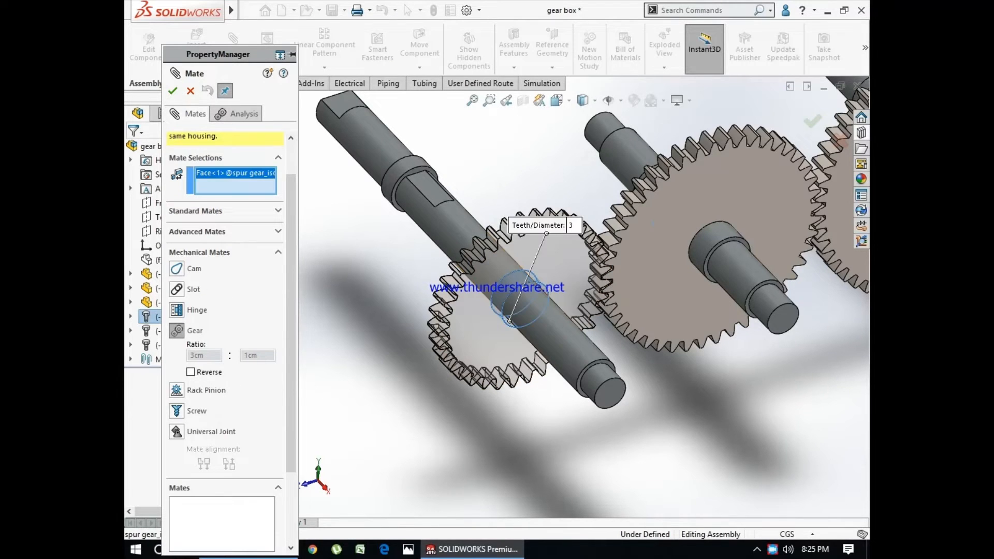
- Hide the middle shaft and add the middle gear's bore as the second face of the gear mate
scroll(776, 243, down, 5)
scroll(595, 267, up, 3)
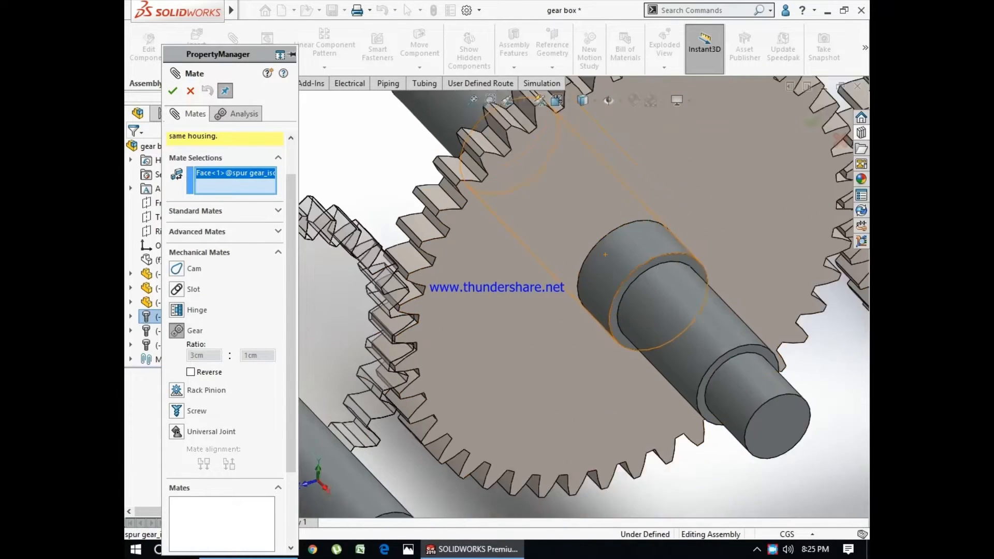
right_click(600, 266)
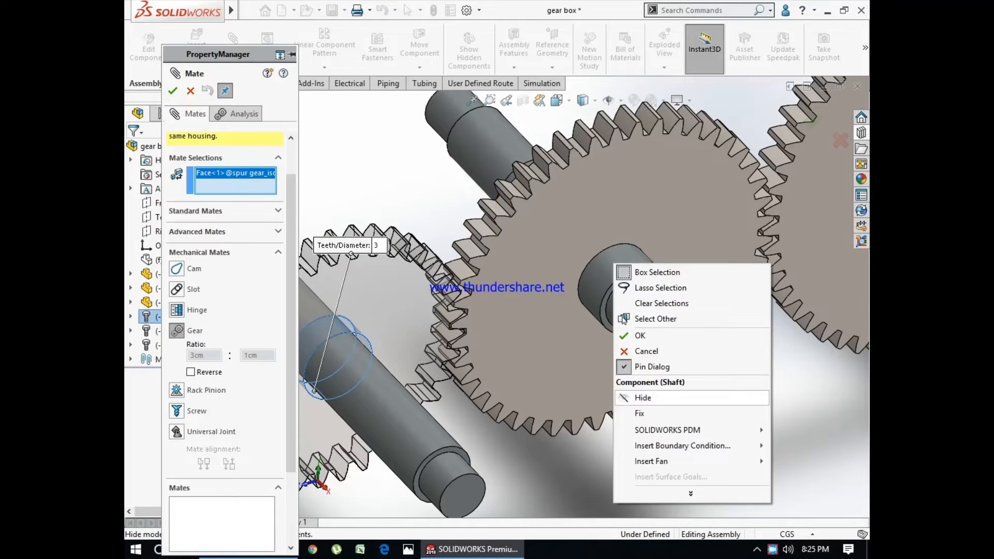
click(668, 398)
click(603, 298)
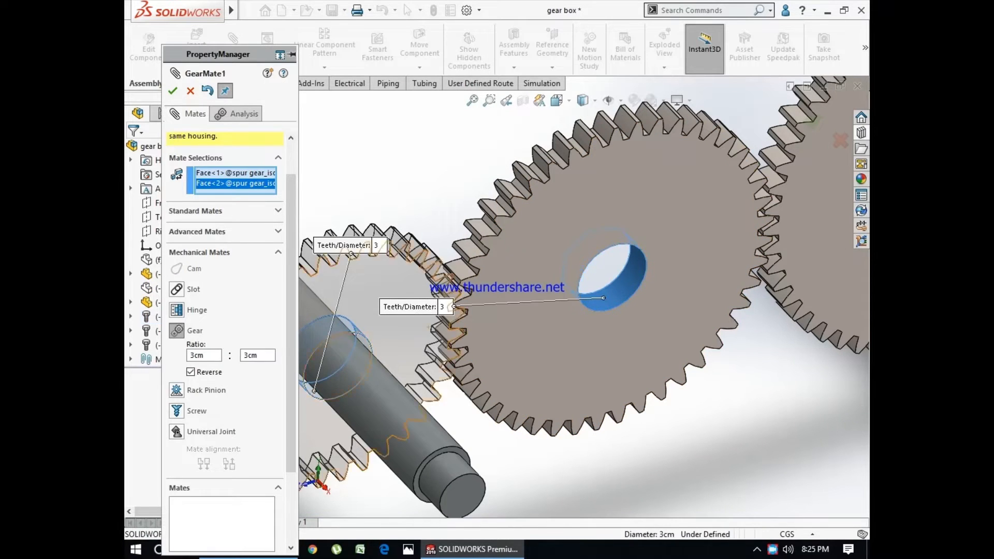
- Set the small gear's side of the gear mate ratio to 3.5 cm
double_click(198, 355)
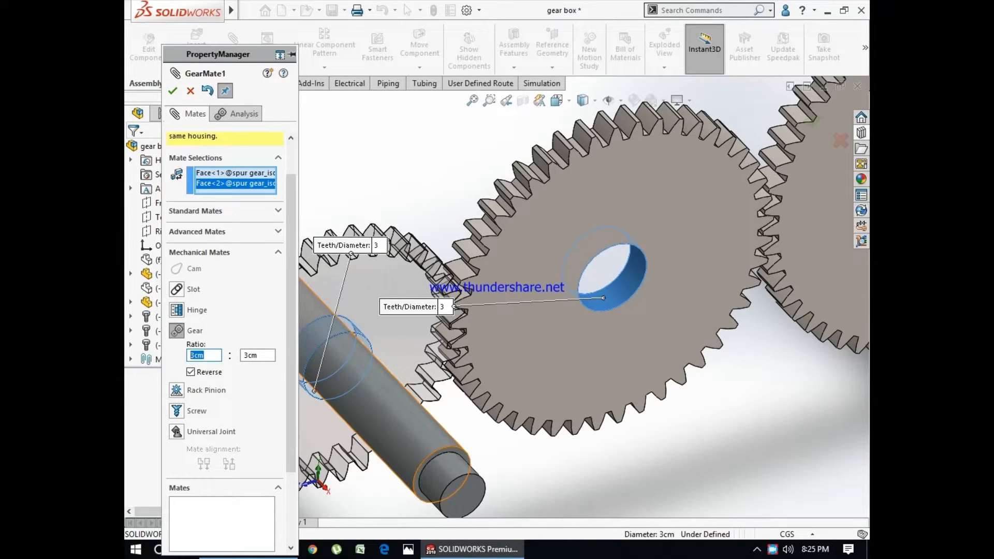
text(2)
key(BackSpace)
text(3.5)
key(Return)
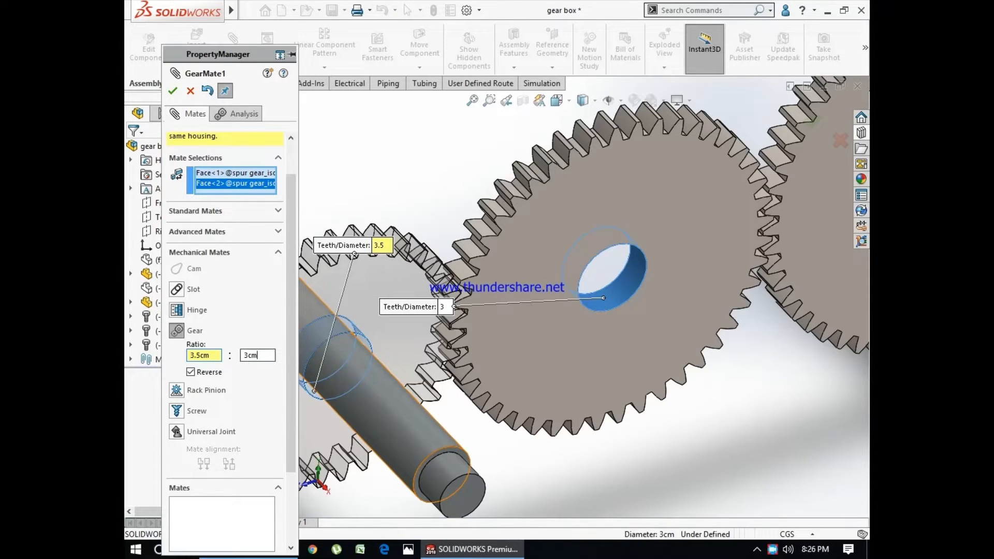
- Set the middle gear's side of the ratio to 4.5 cm and finish the gear mate
double_click(251, 356)
drag(218, 54, 546, 86)
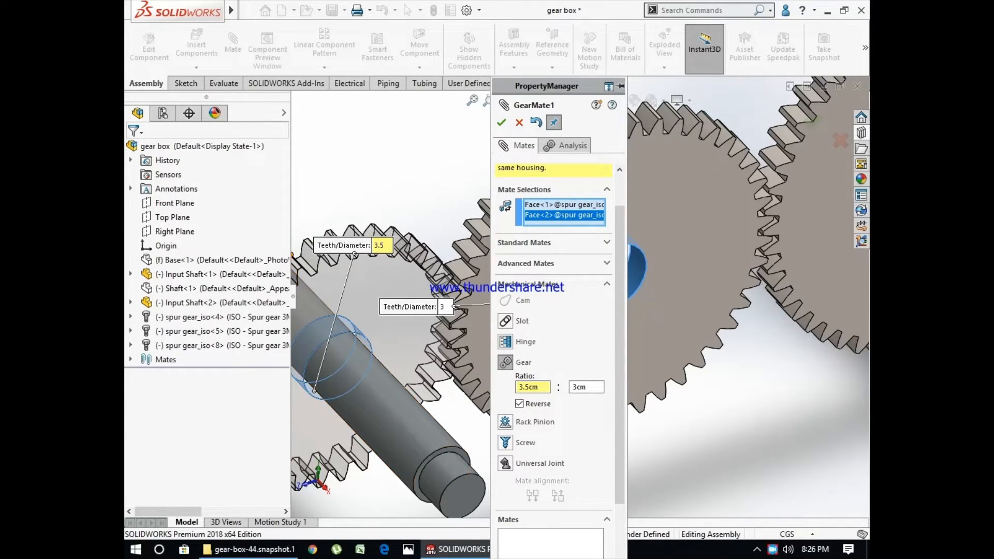
mouse_move(291, 297)
mouse_down()
mouse_move(348, 297)
mouse_move(273, 298)
mouse_up()
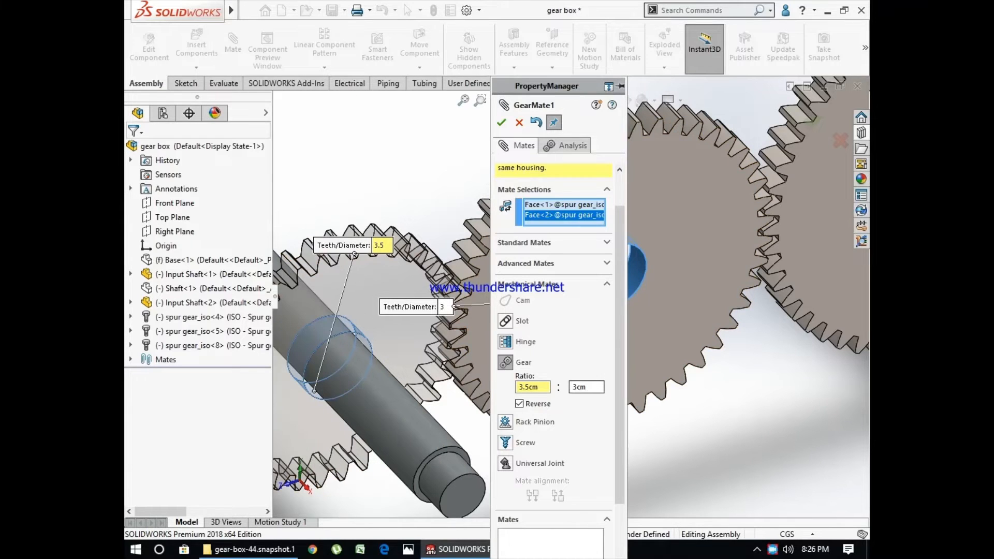
drag(588, 387, 571, 387)
text(4.5)
key(Return)
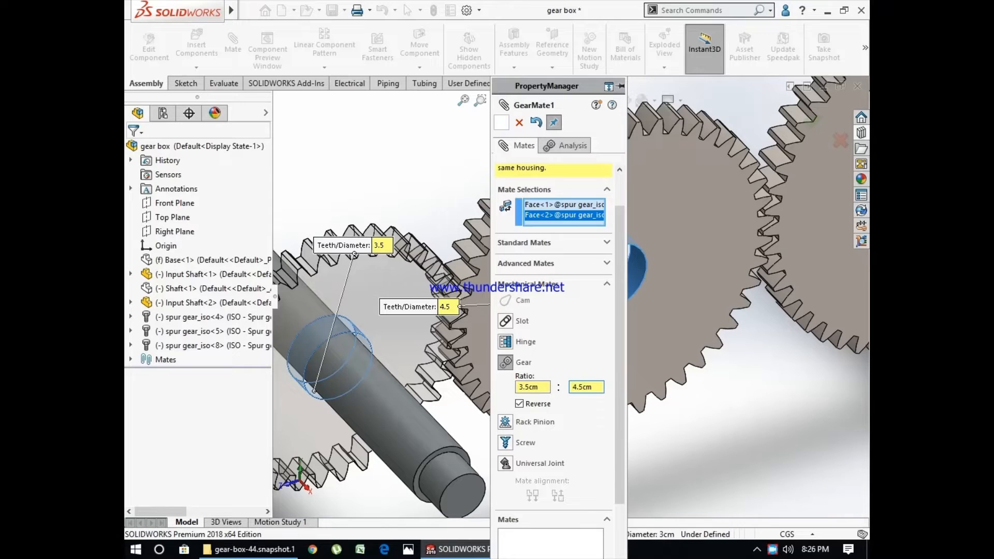
click(501, 123)
click(501, 123)
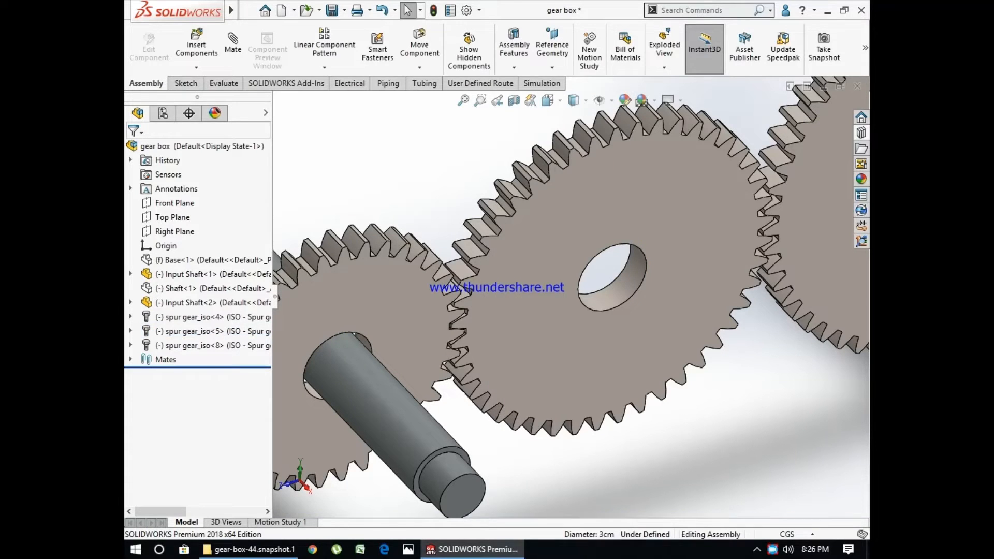
- Switch the assembly units to MMGS and reopen the gear mate between the small and middle gears to check its ratio
click(787, 533)
click(776, 482)
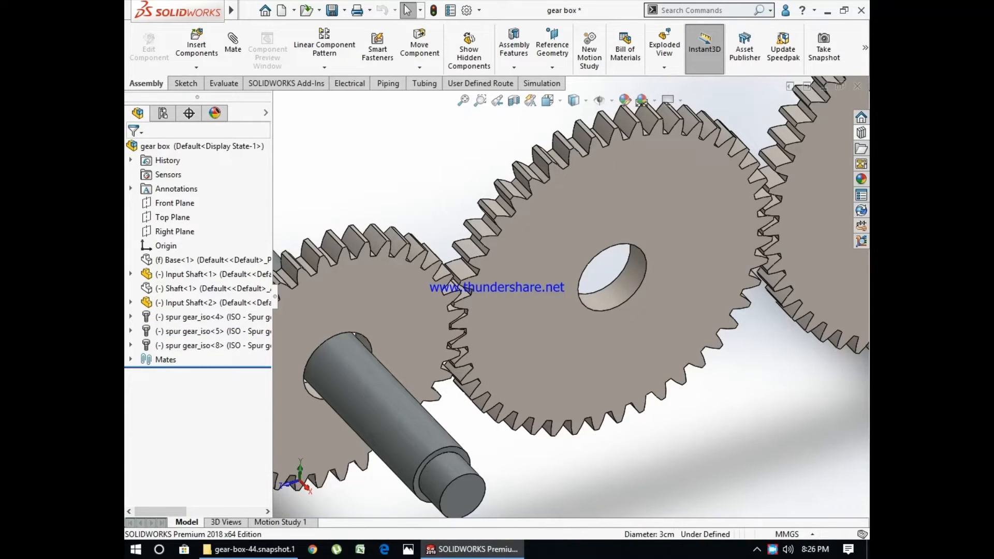
double_click(166, 360)
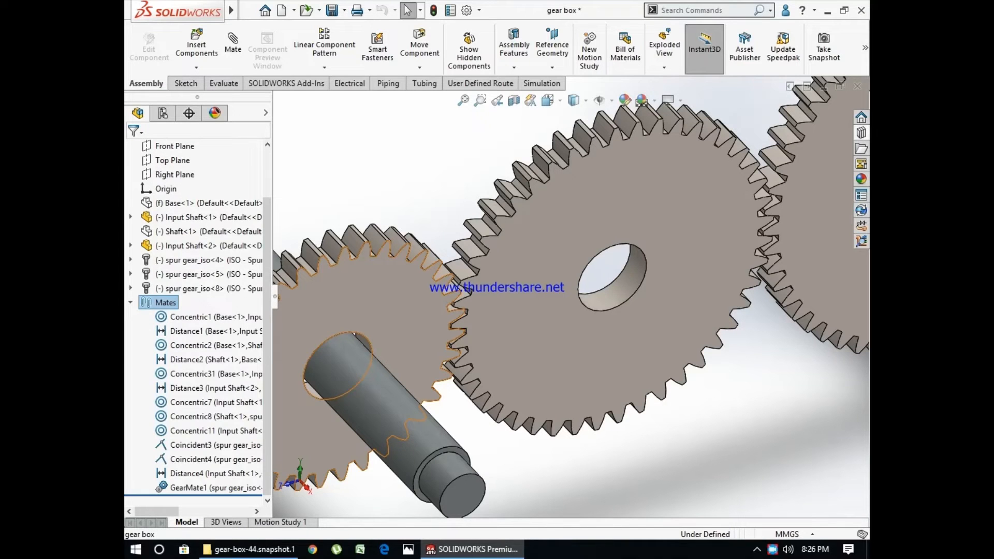
click(179, 487)
click(191, 448)
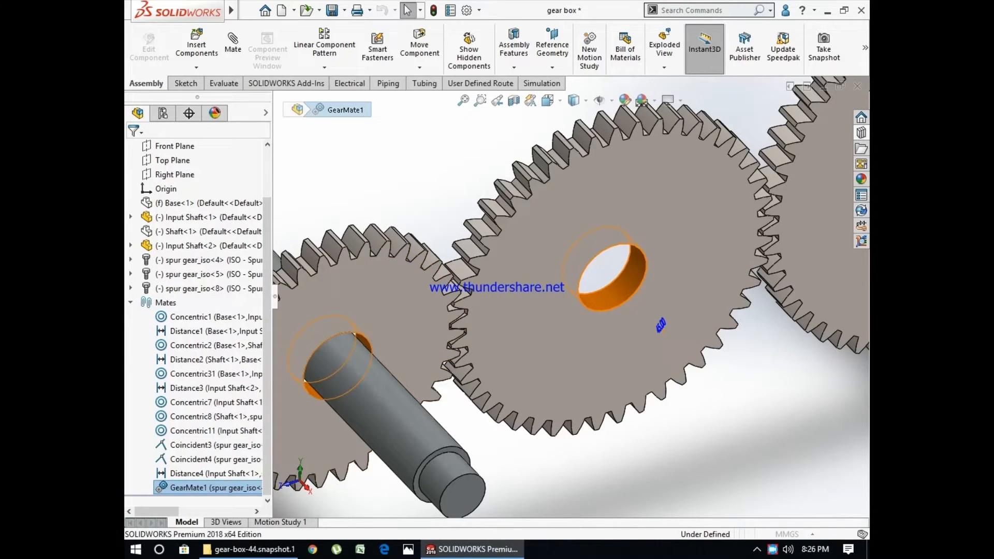
key(Escape)
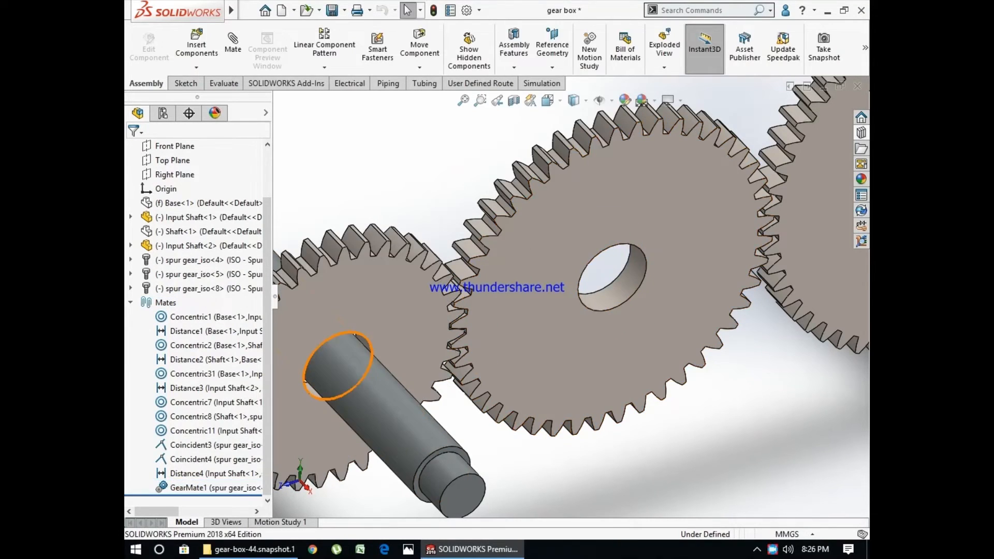
right_click(208, 495)
click(190, 488)
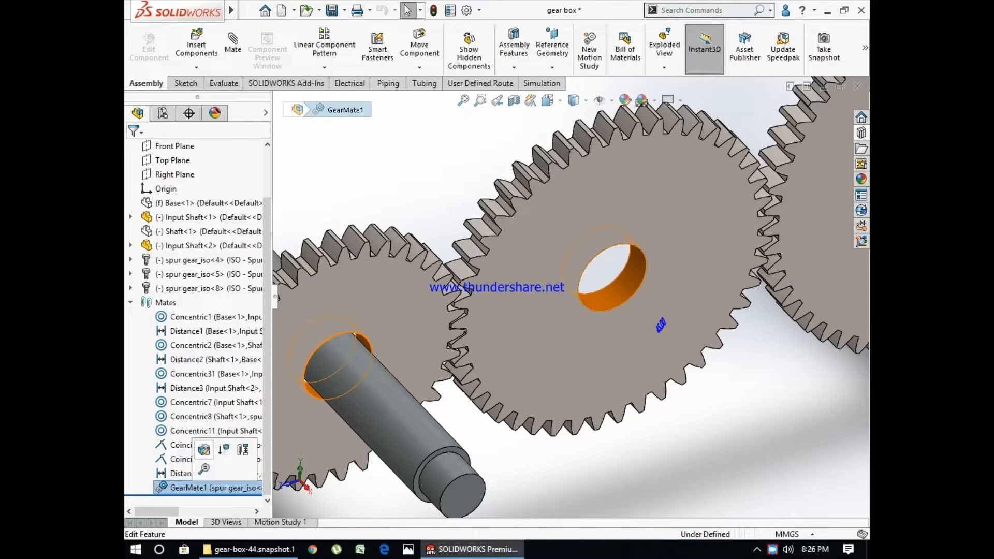
click(199, 449)
right_click(201, 488)
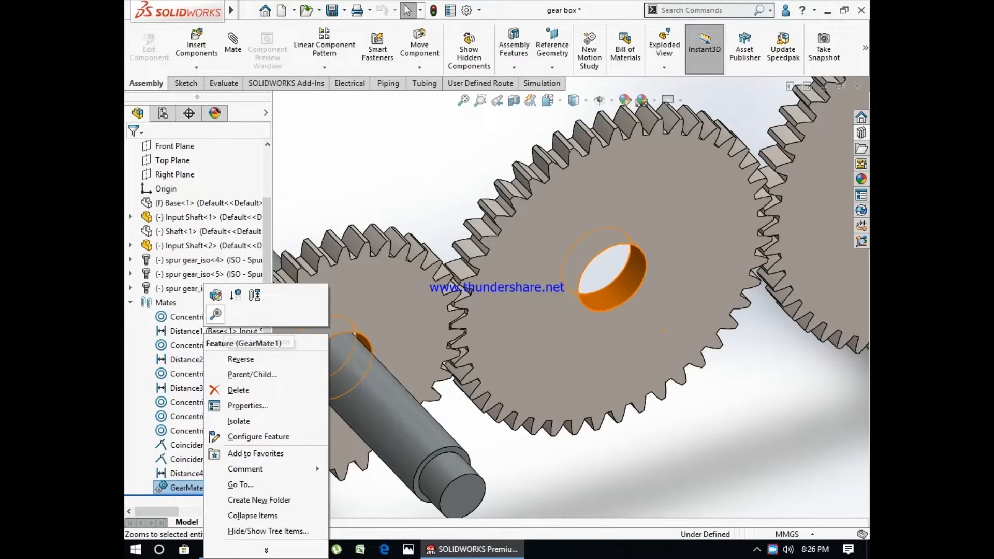
click(215, 294)
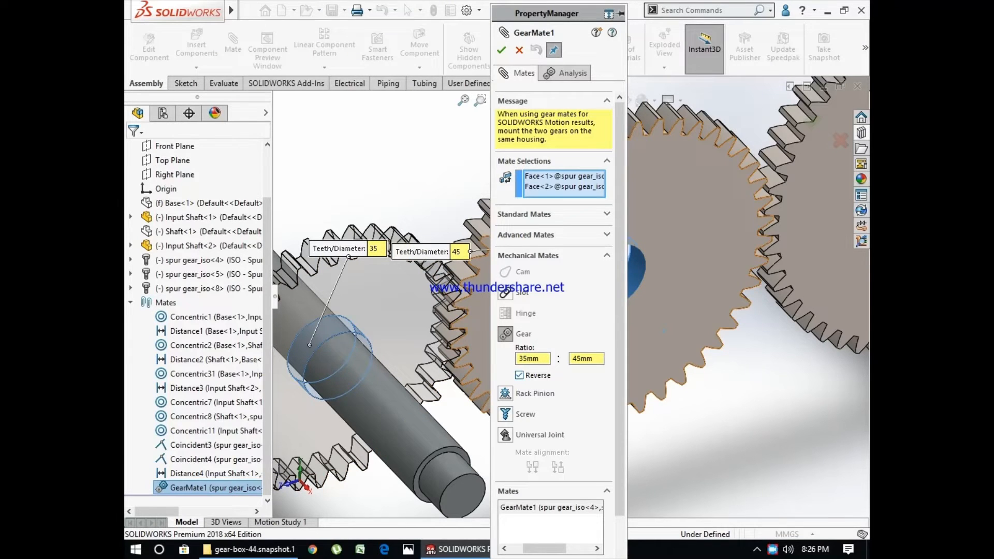
click(501, 50)
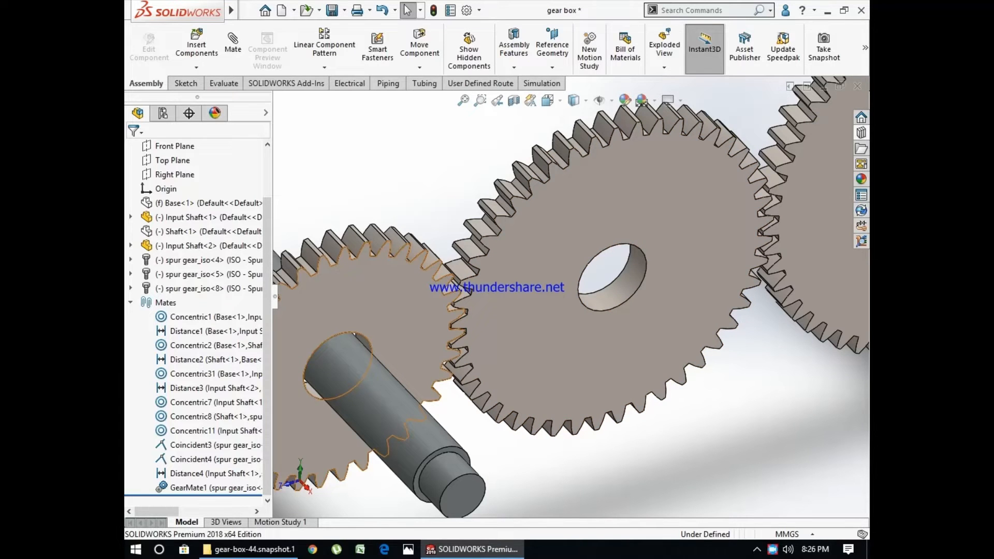
- Rotate the small gear to test its linked motion with the middle gear, and undo the rotation
drag(407, 313, 418, 342)
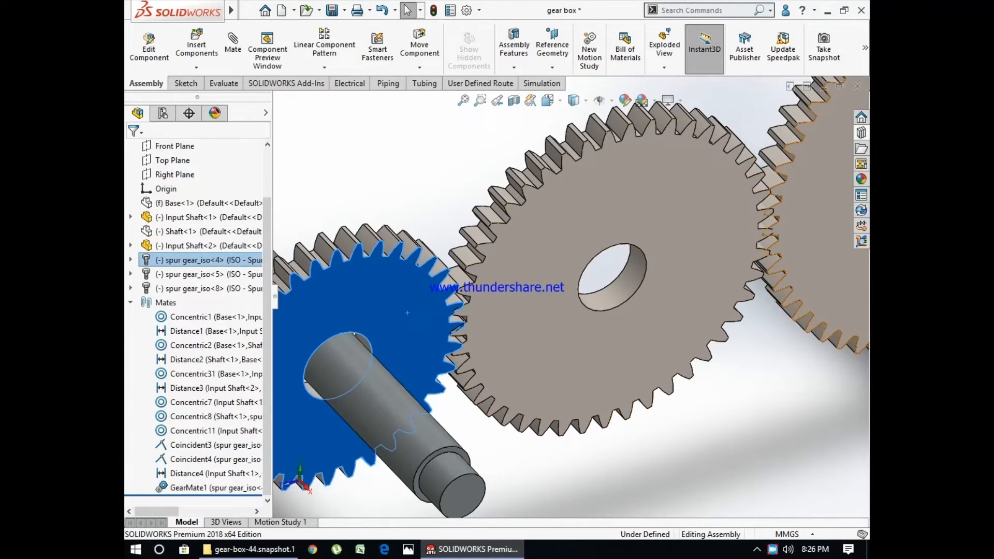
key(ctrl+z)
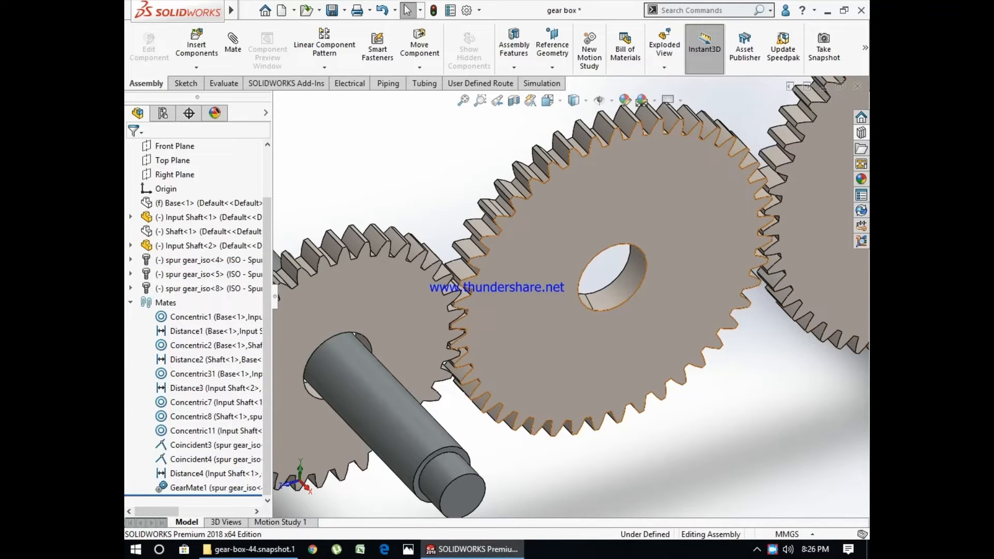
key(f)
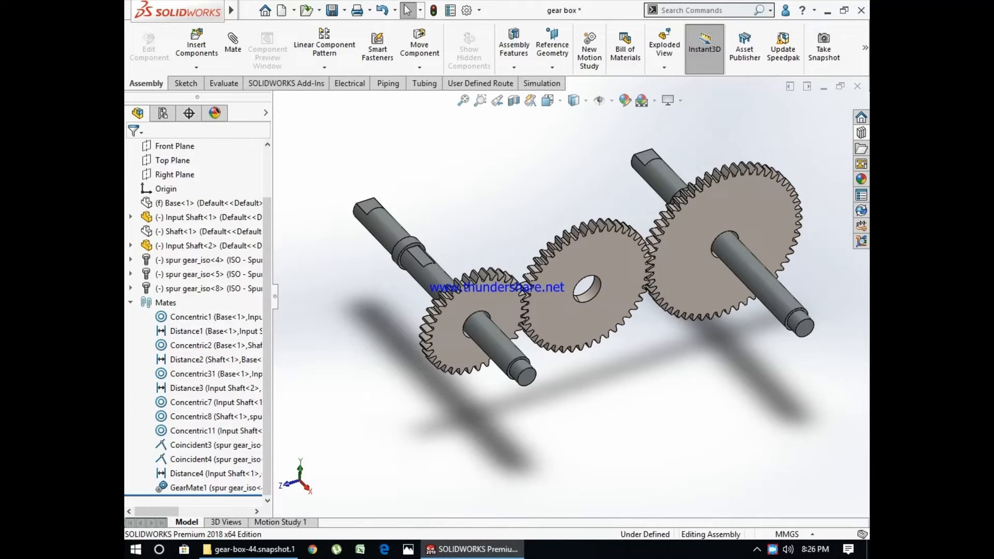
right_click(177, 231)
key(Escape)
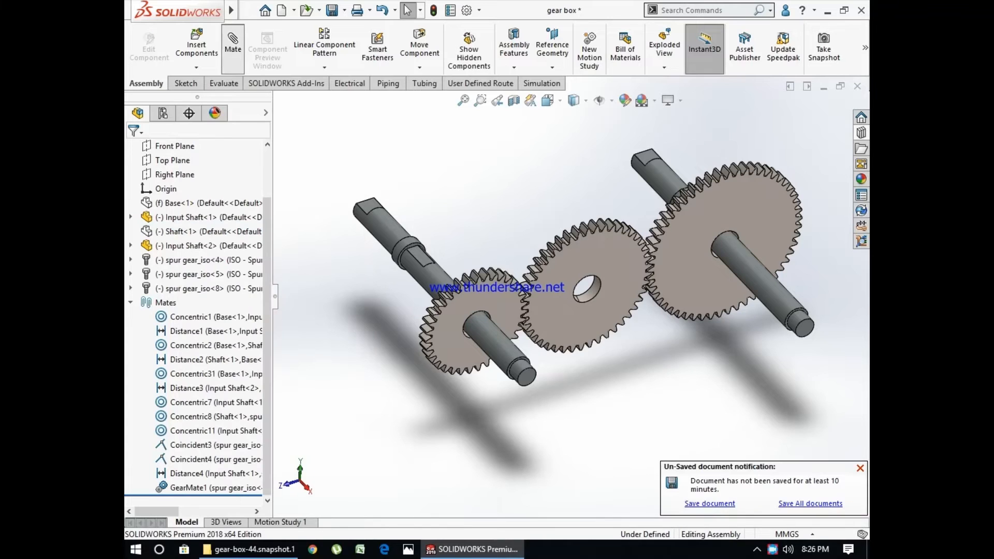
- Start a second gear mate between the bores of the middle gear and the large gear
click(233, 44)
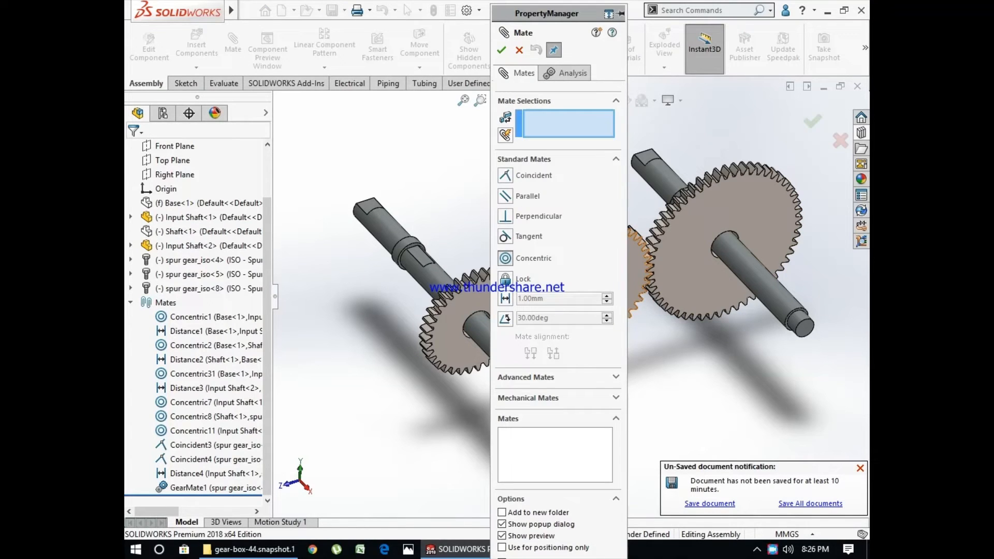
click(528, 398)
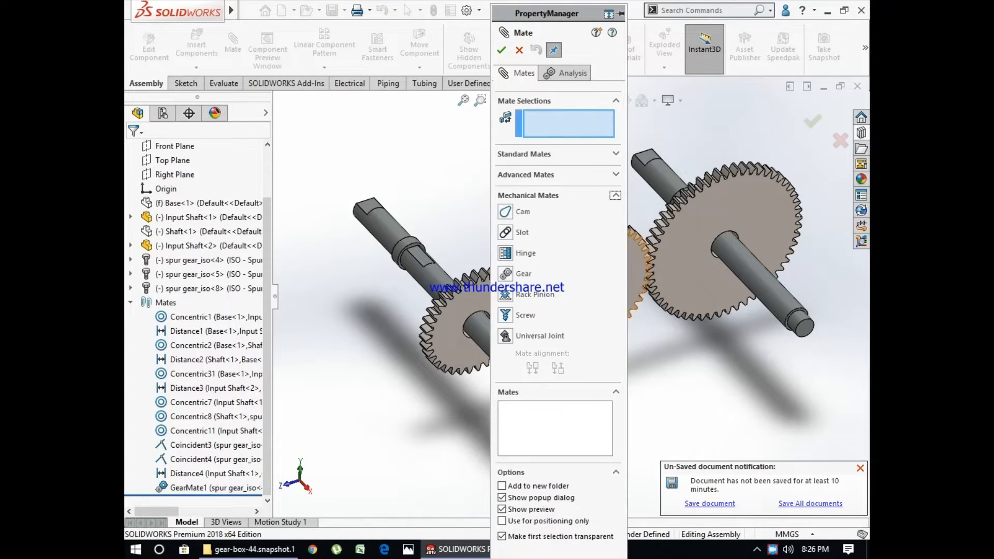
click(505, 275)
scroll(638, 274, up, 2)
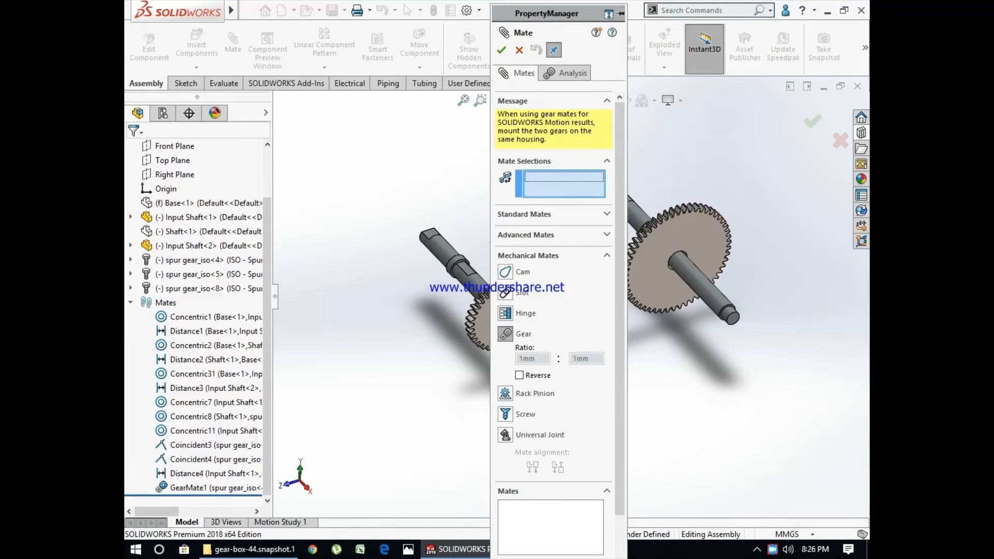
drag(538, 14, 386, 11)
scroll(571, 282, down, 6)
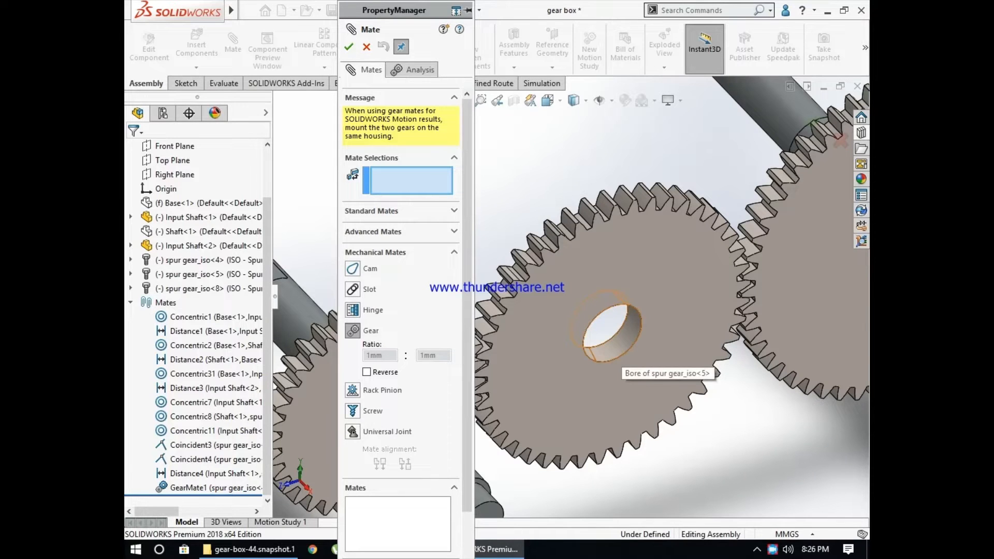
click(610, 356)
scroll(613, 347, up, 2)
scroll(771, 285, down, 6)
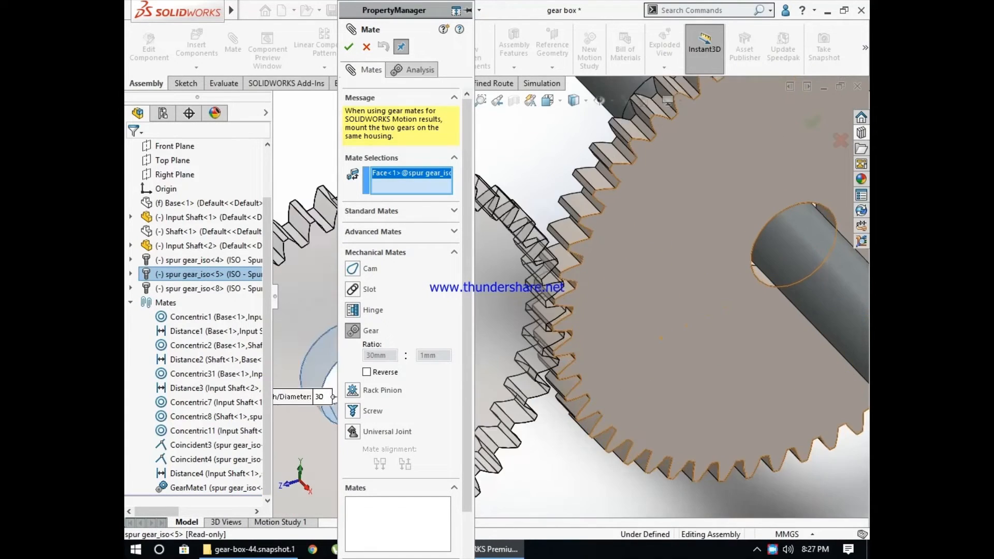
click(744, 281)
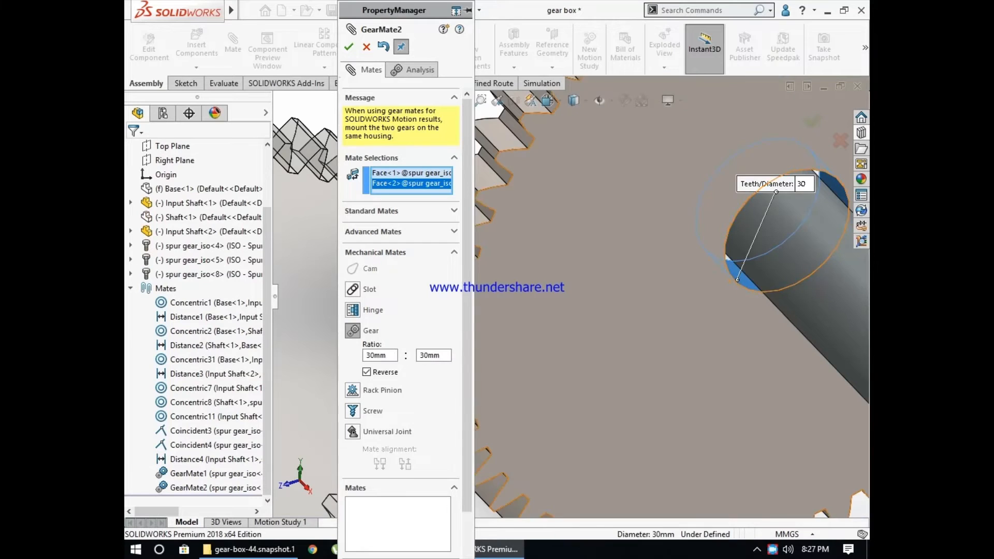
- Set the second gear mate's ratio to 45 mm : 54 mm, turn off Reverse, and finish mating
scroll(582, 440, up, 6)
double_click(376, 355)
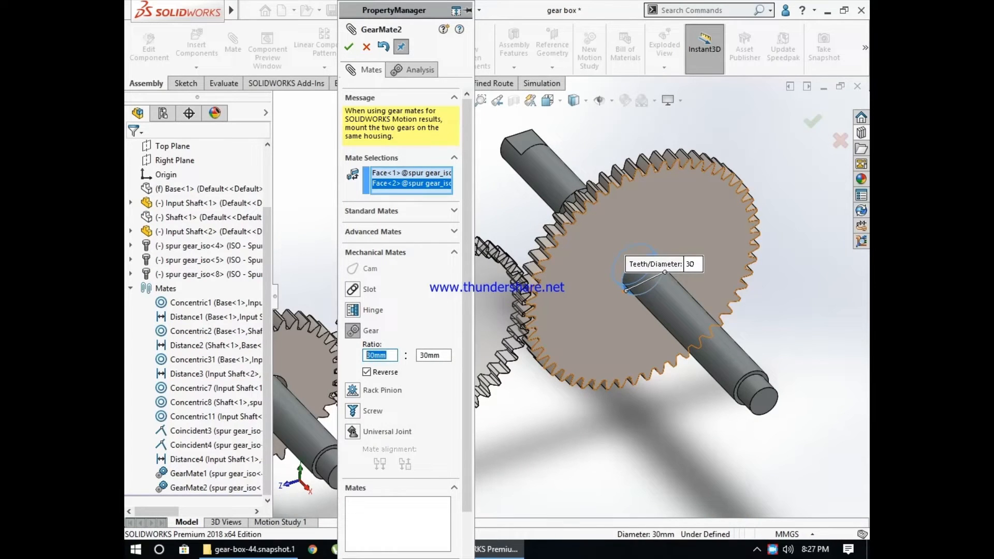
text(45)
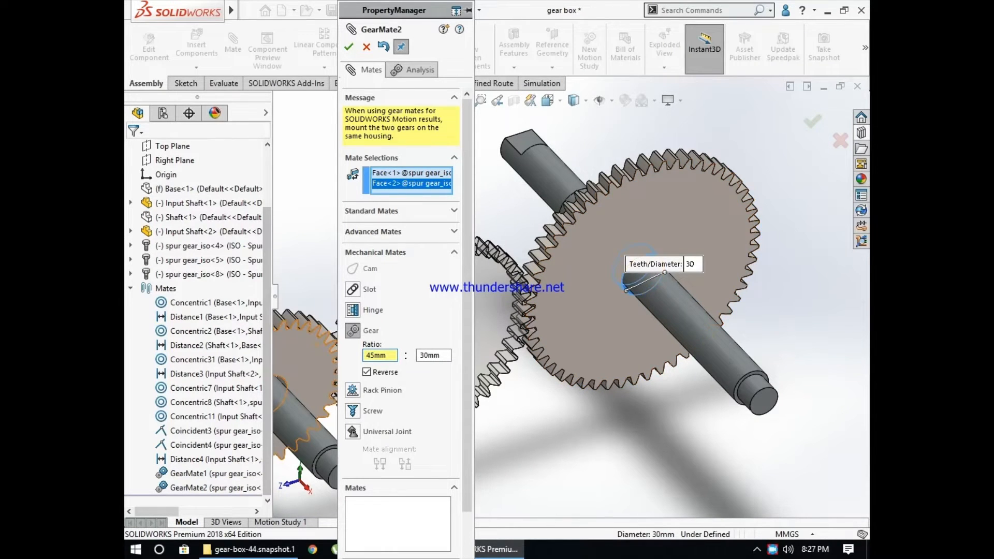
drag(273, 357, 338, 357)
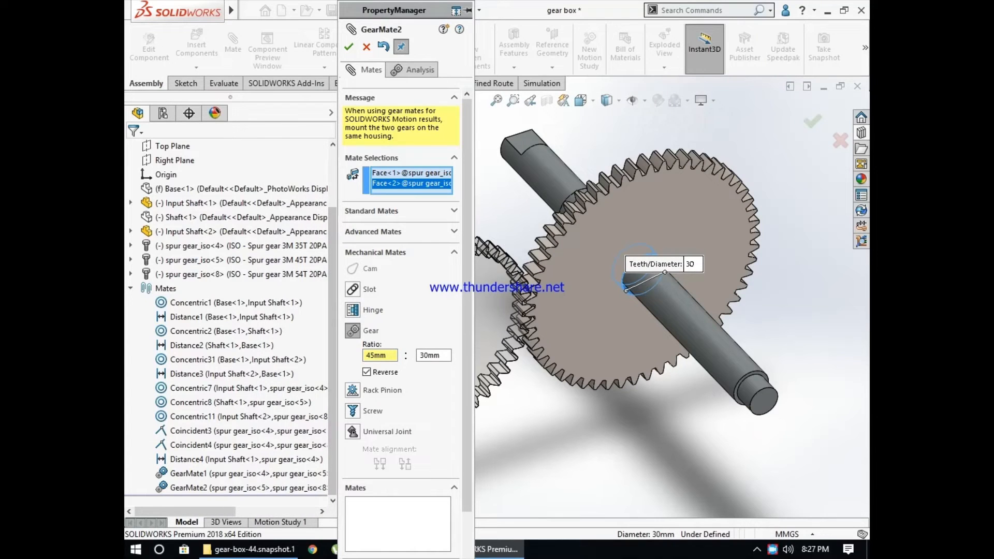
double_click(430, 355)
text(54)
click(366, 372)
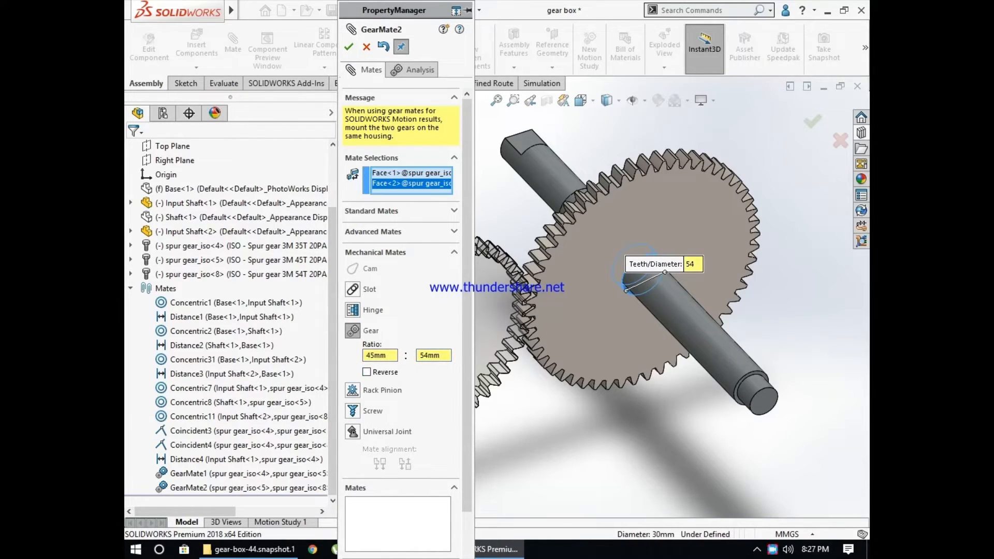
click(349, 47)
click(348, 47)
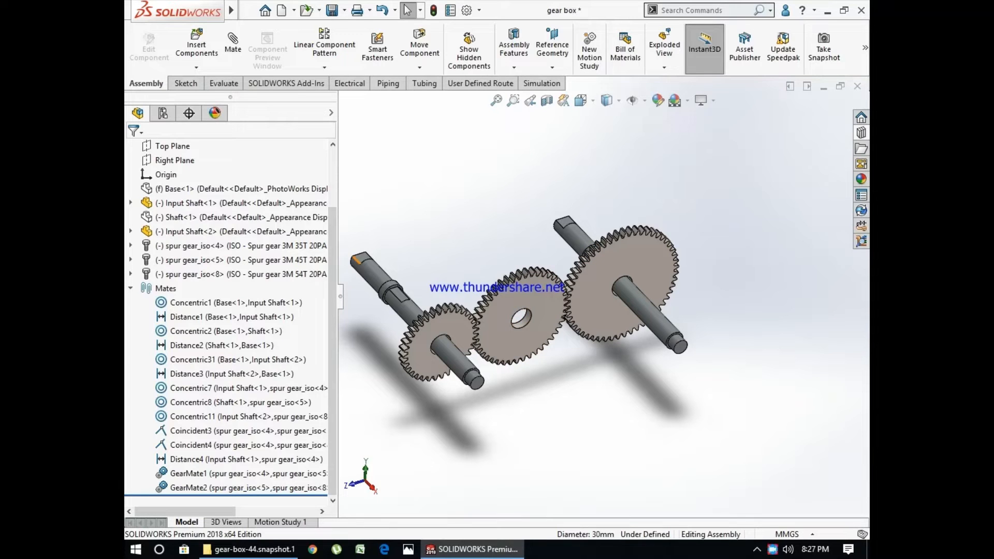
- Show the hidden middle shaft again, and rotate the small gear to test the linked motion of the three meshing gears
right_click(226, 218)
click(297, 122)
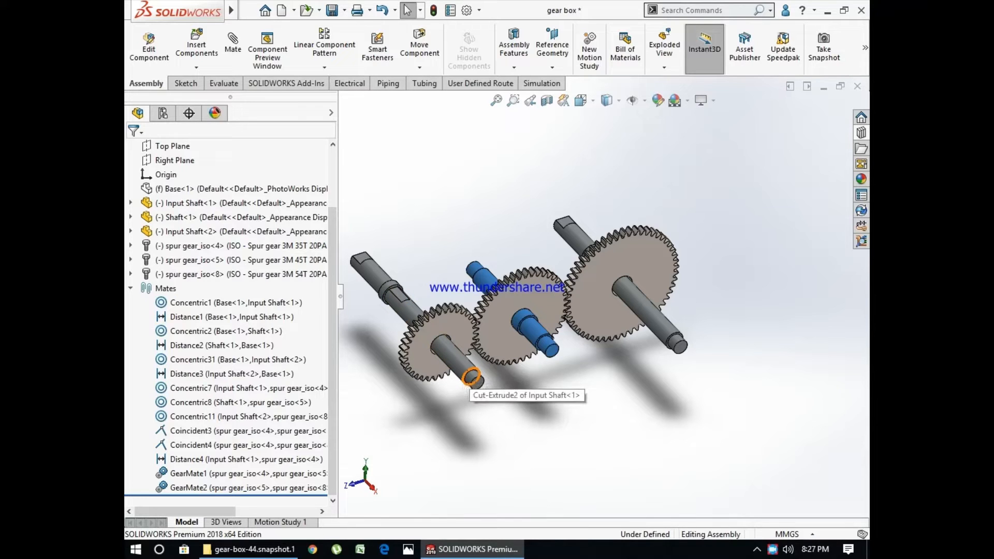
scroll(470, 376, up, 1)
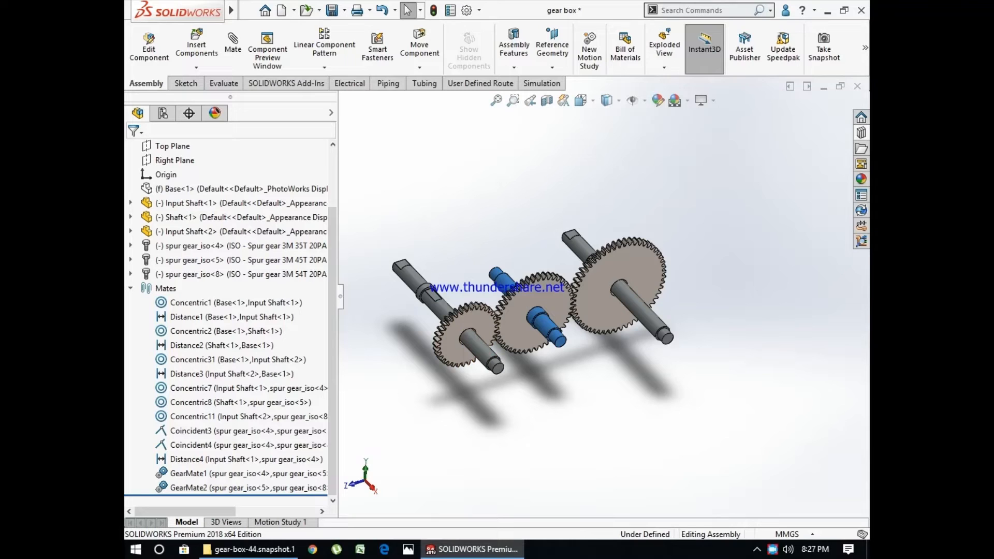
scroll(411, 333, down, 2)
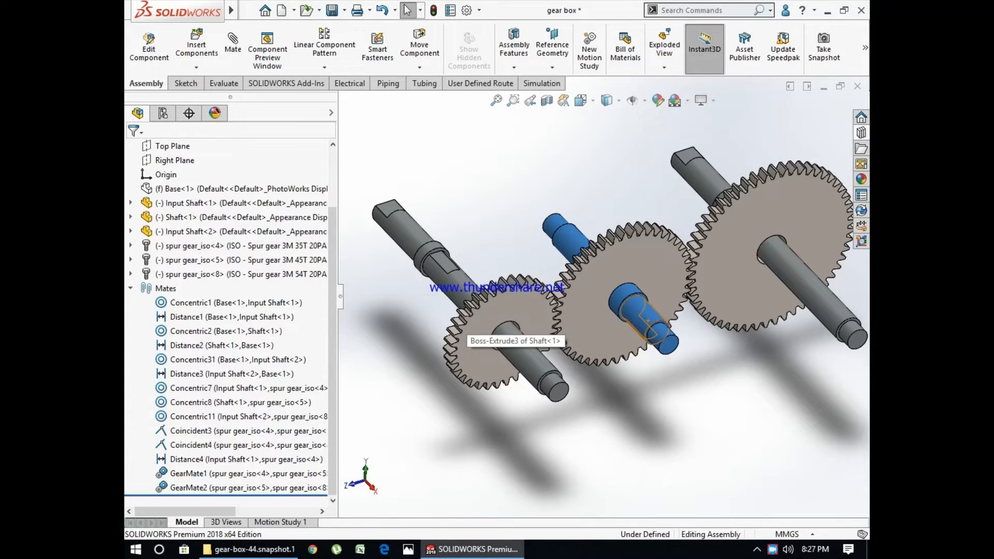
drag(511, 313, 711, 228)
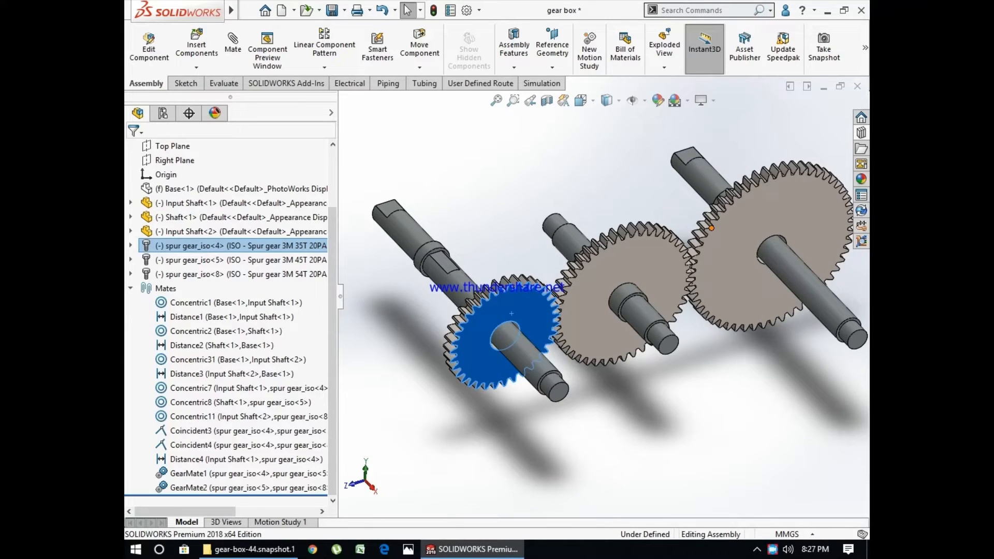
key(Escape)
scroll(645, 293, down, 1)
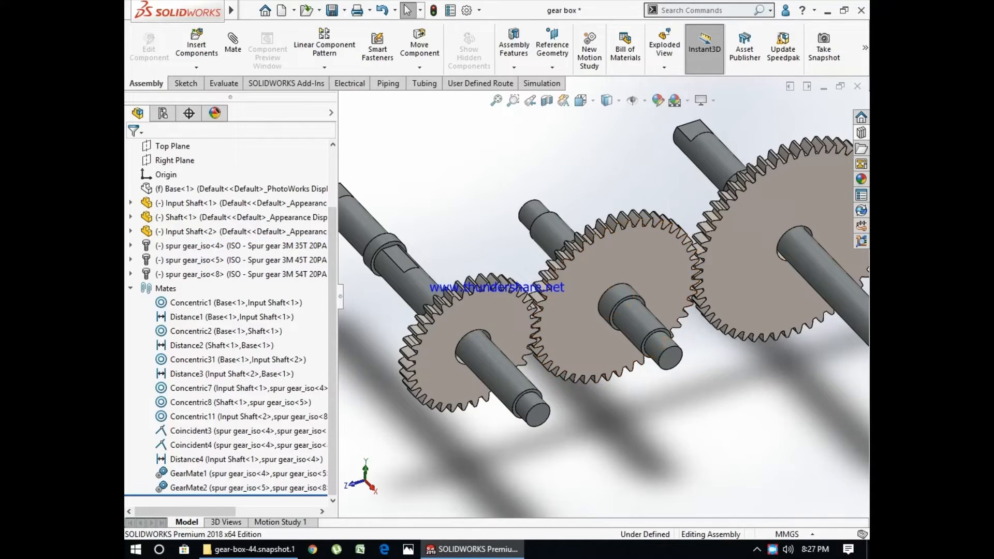
- Open Motion Study 1 and bring up the available study types
click(280, 522)
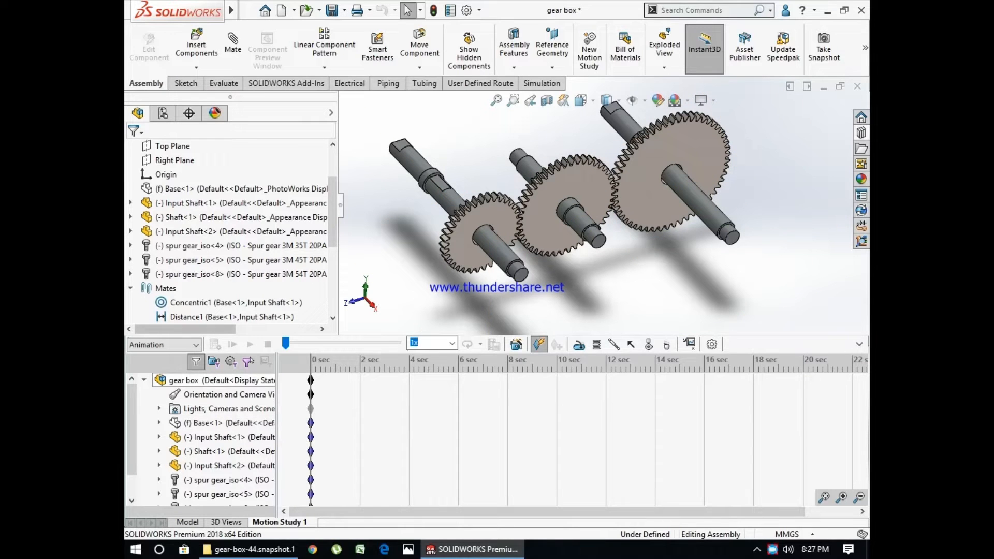
click(163, 345)
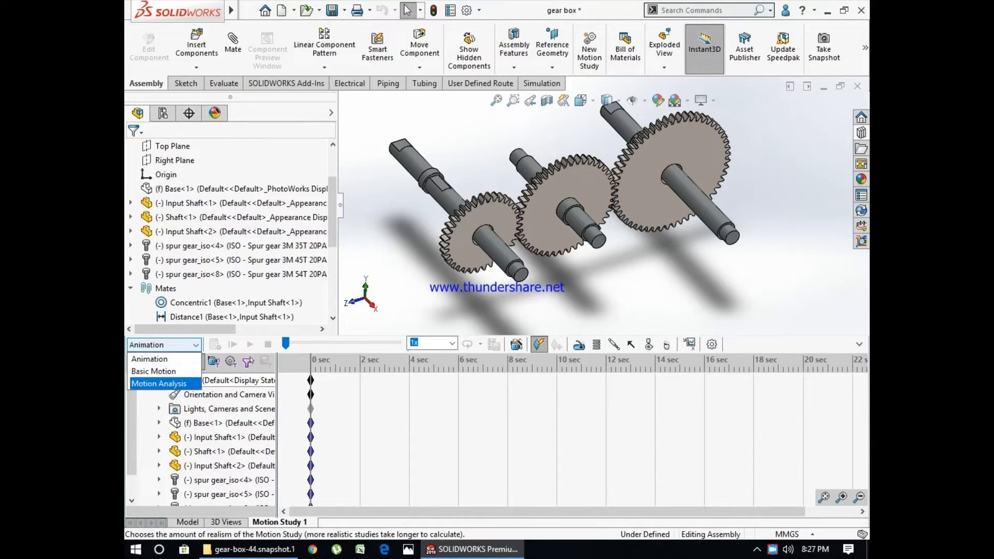
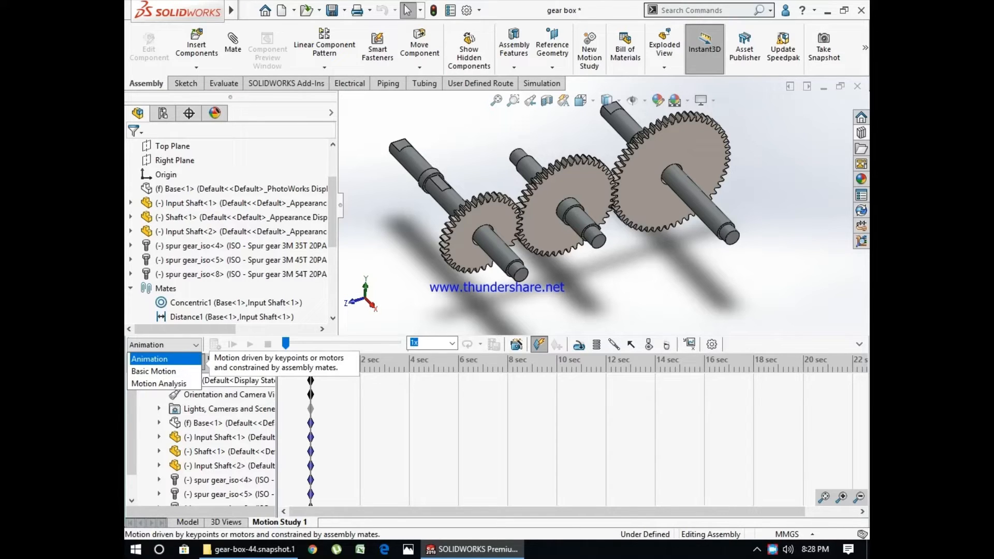
- Switch the motion study through Basic Motion to the Motion Analysis type
click(154, 371)
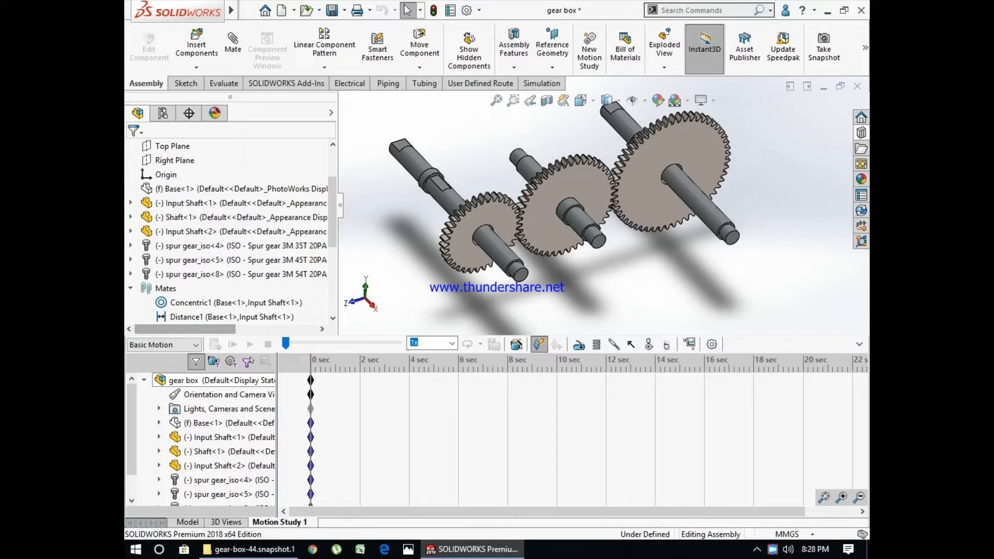
click(163, 345)
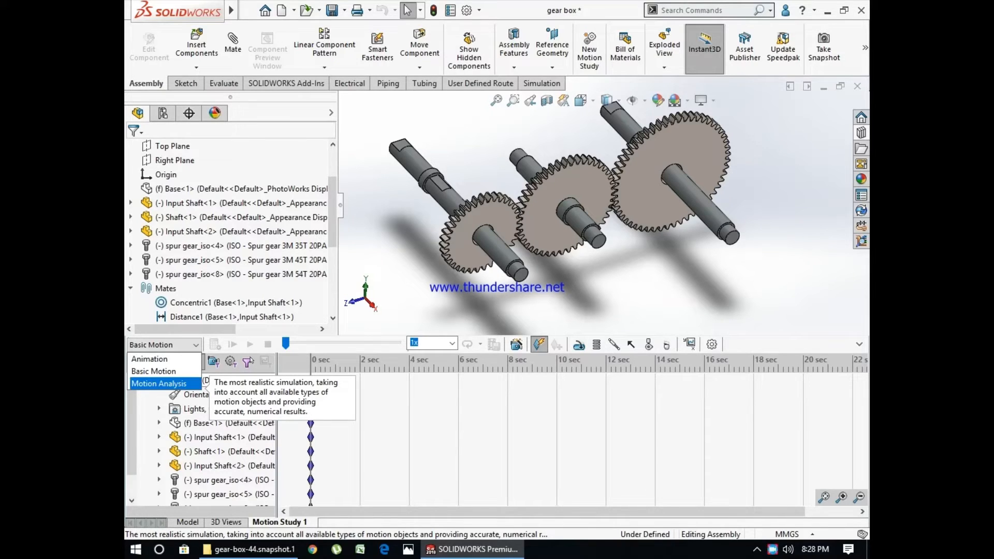
click(159, 384)
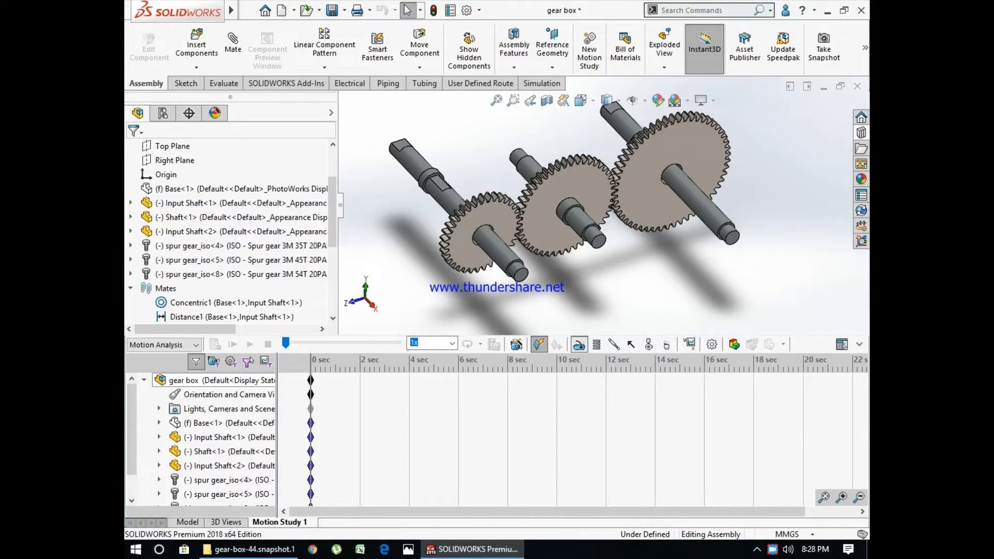
- Start a rotary motor on the bore face of the small 35T gear and reverse its direction
click(539, 344)
scroll(720, 246, up, 2)
scroll(566, 233, down, 5)
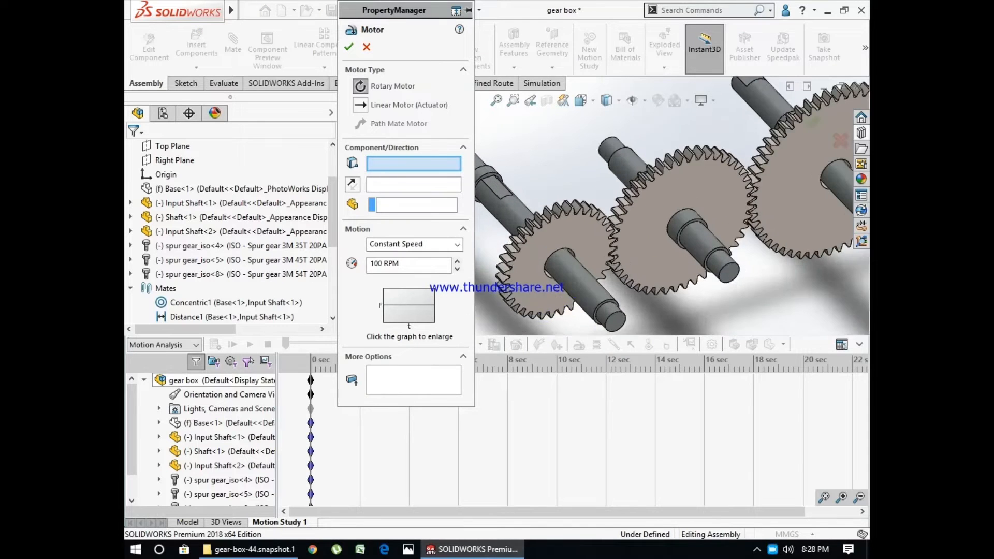
scroll(566, 233, up, 3)
middle_drag(566, 233, 569, 250)
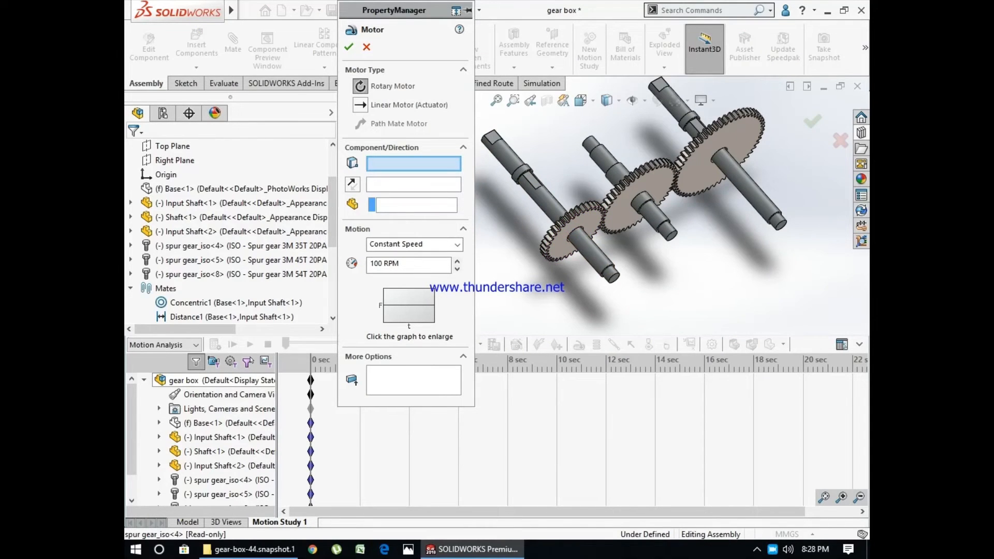
scroll(611, 275, down, 2)
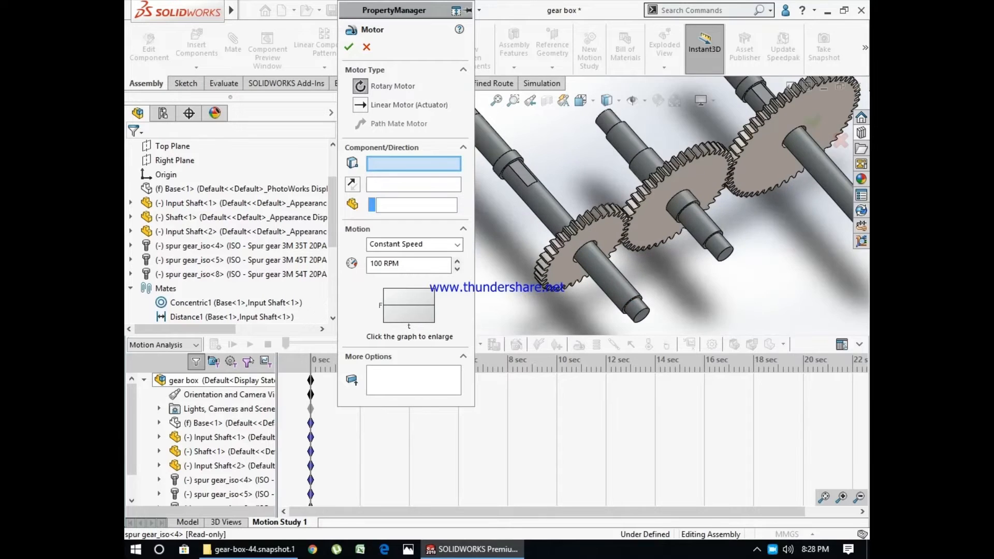
scroll(667, 212, down, 5)
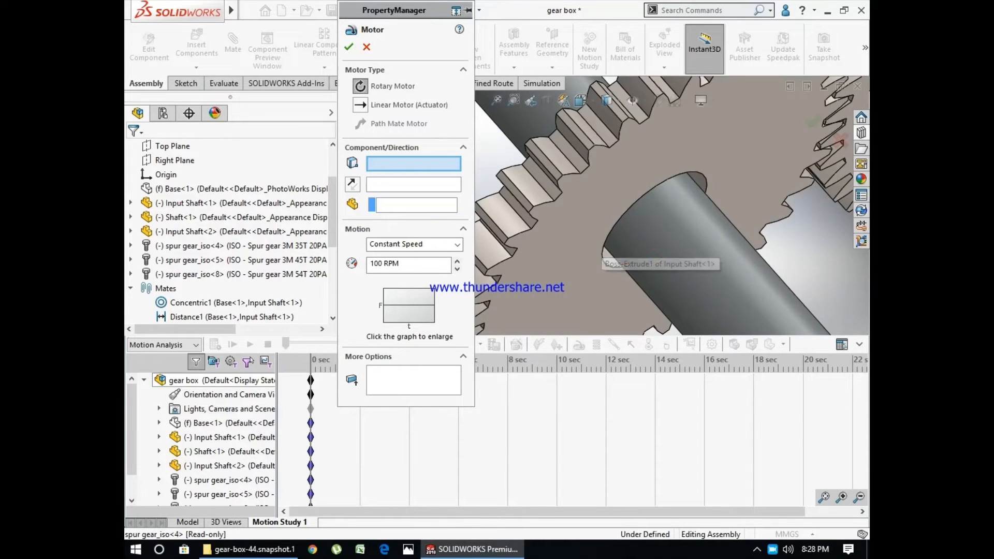
click(603, 269)
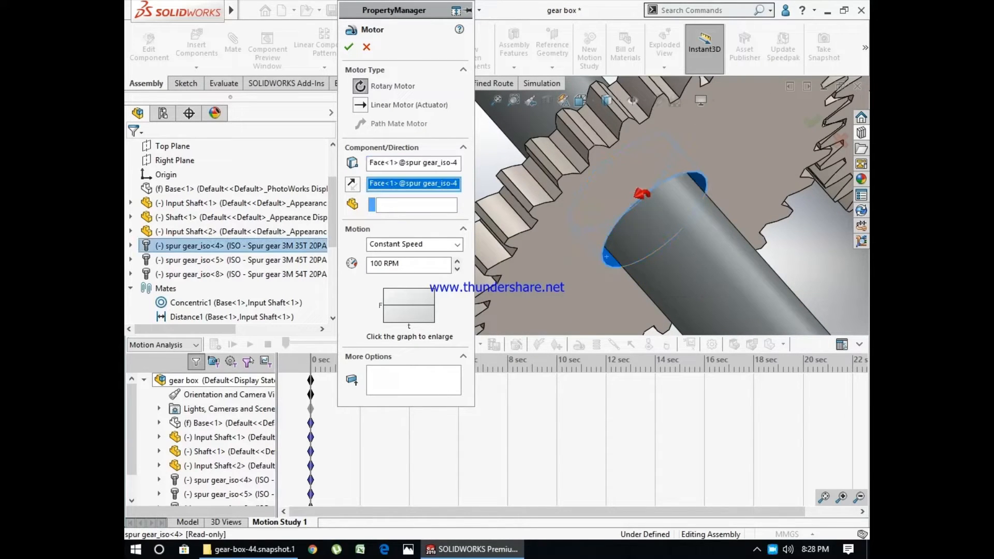
scroll(621, 207, up, 5)
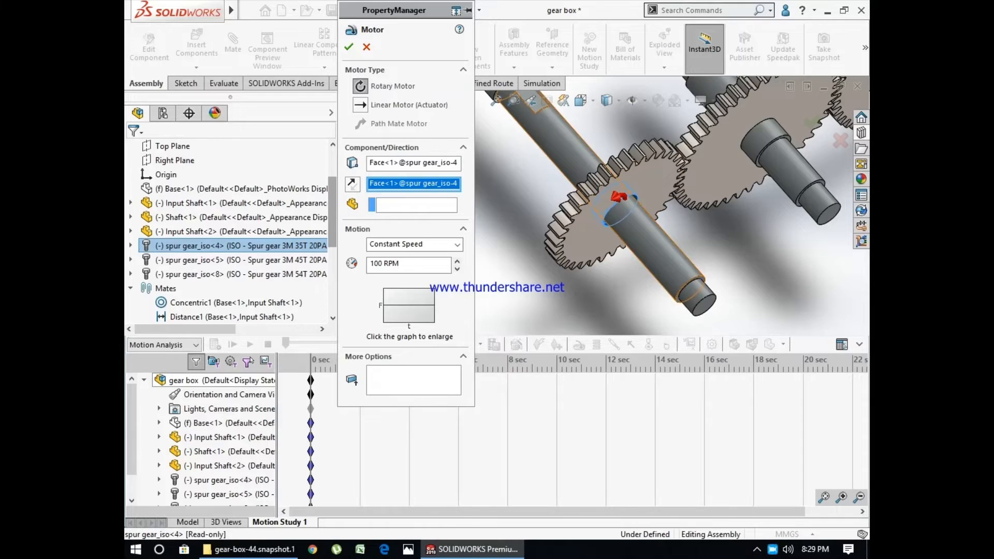
scroll(603, 203, up, 3)
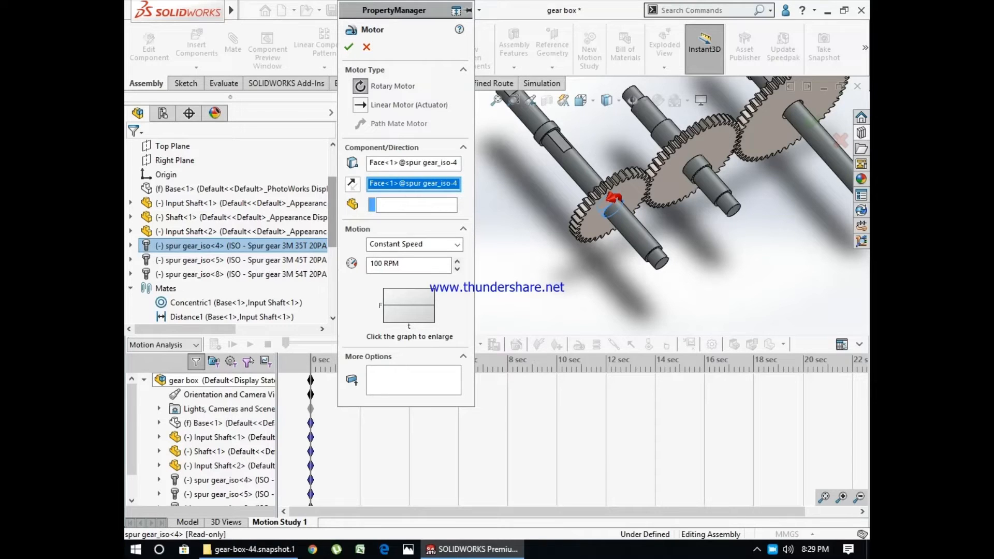
click(352, 184)
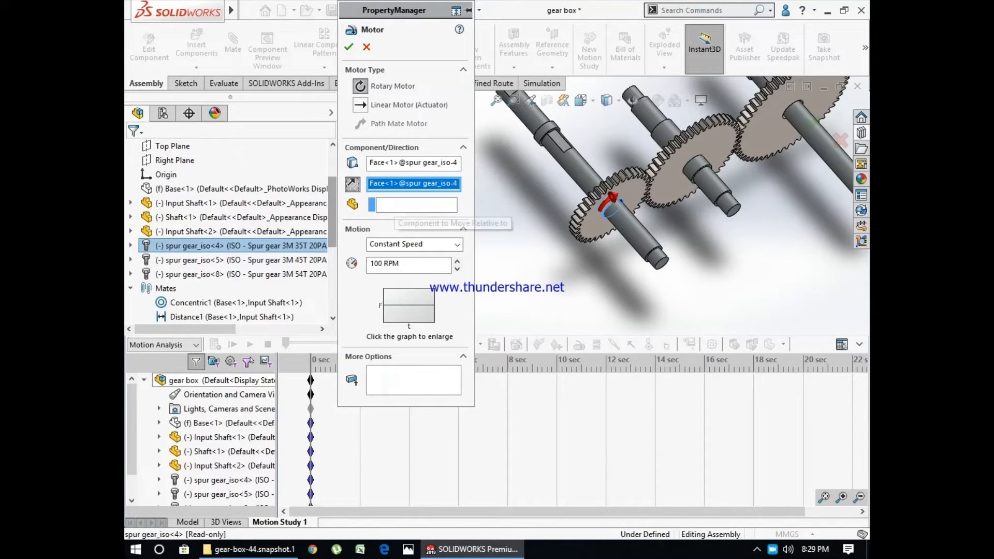
- Set the rotary motor to a constant speed of 960 RPM and accept it
click(396, 205)
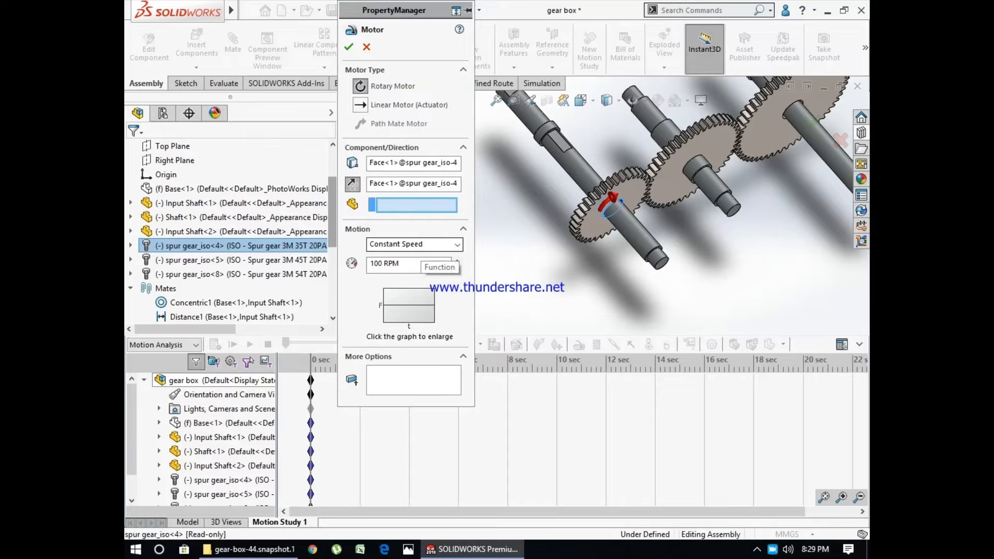
click(422, 246)
click(421, 255)
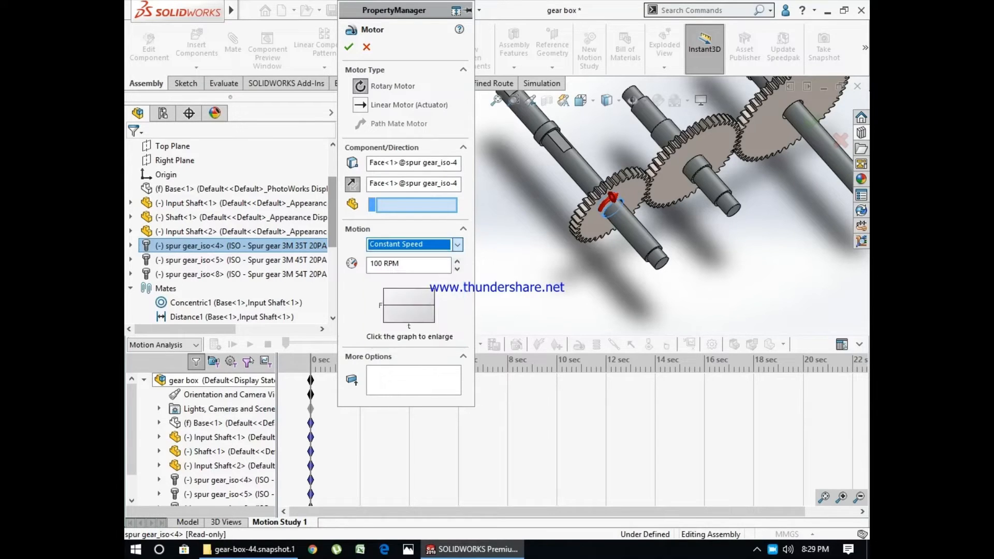
double_click(380, 263)
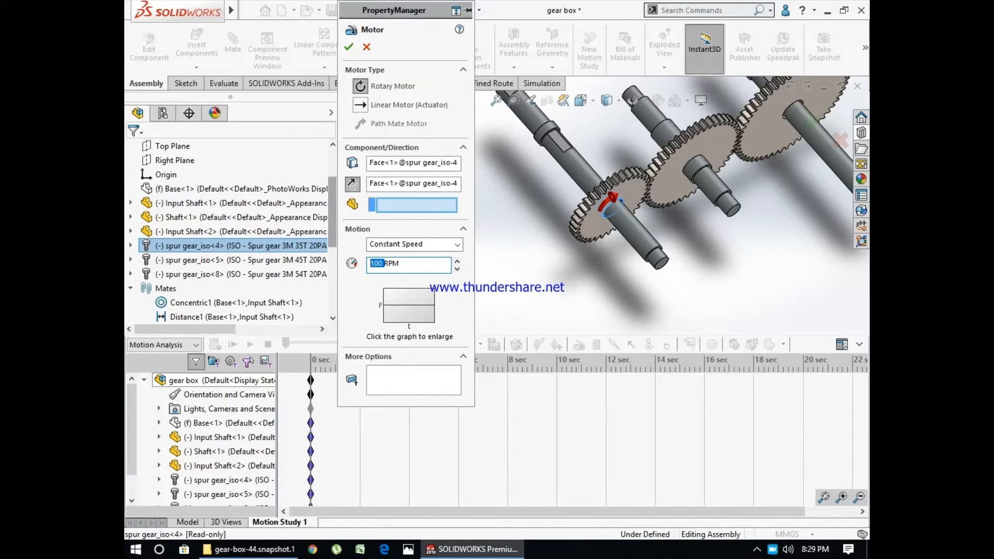
text(960)
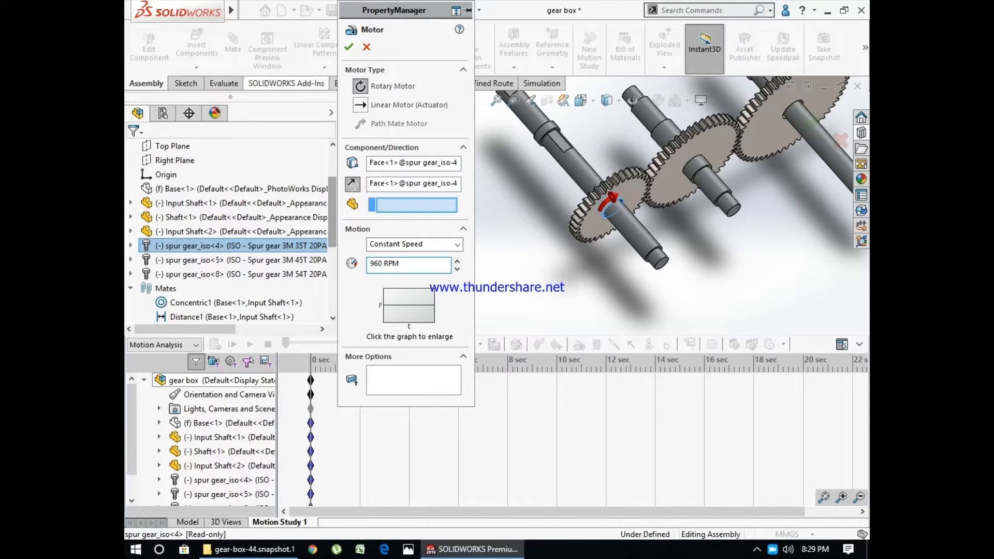
click(348, 46)
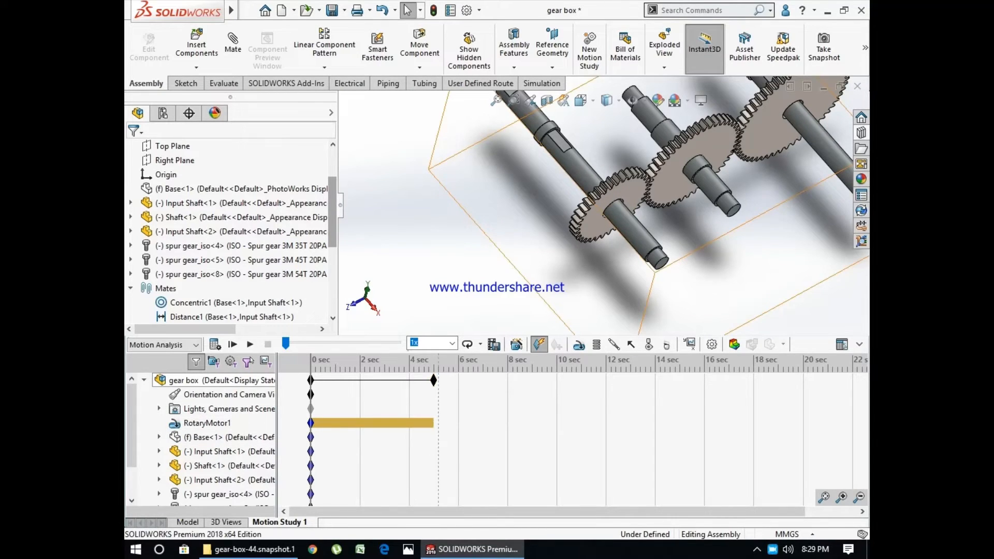
- Calculate the motion study with the rotary motor driving the gear train
scroll(604, 205, up, 2)
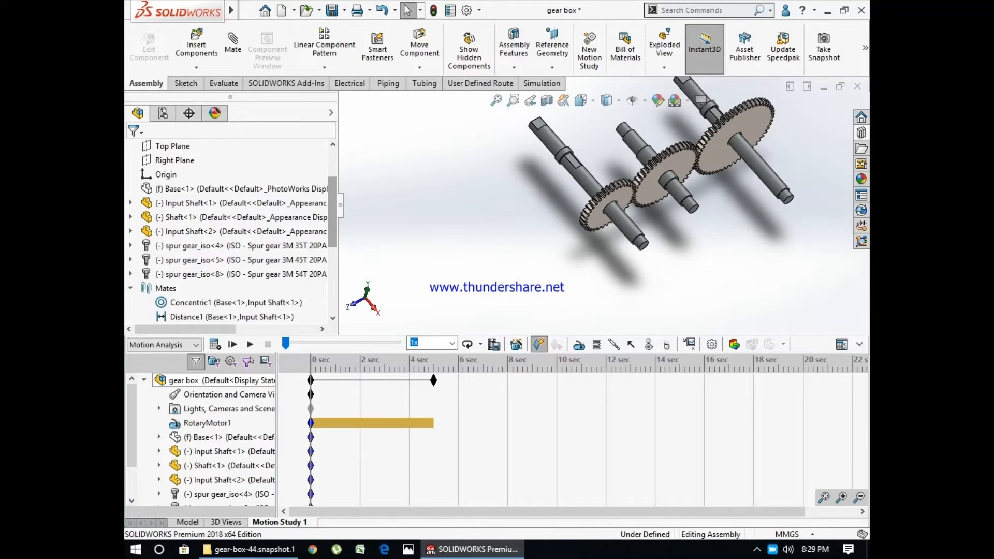
scroll(470, 181, up, 2)
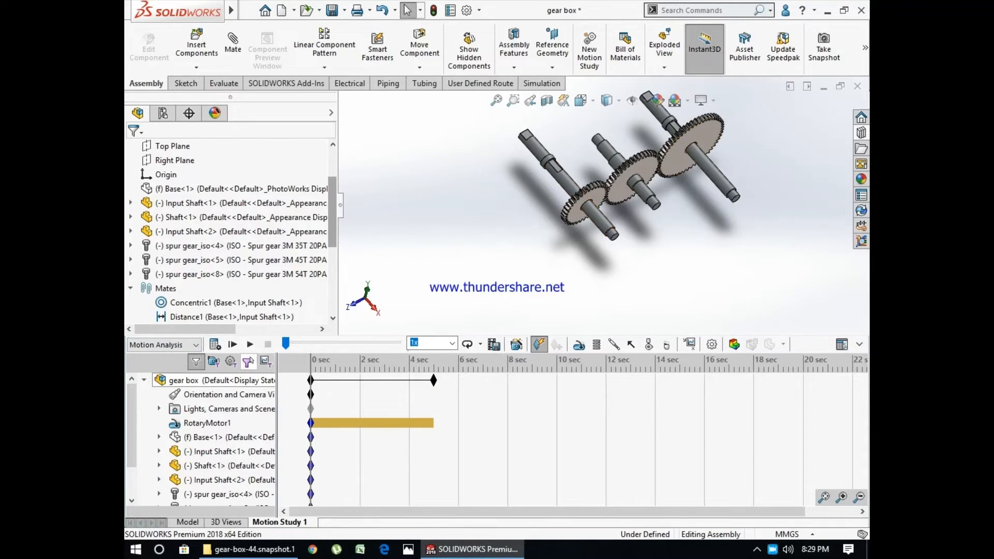
click(214, 344)
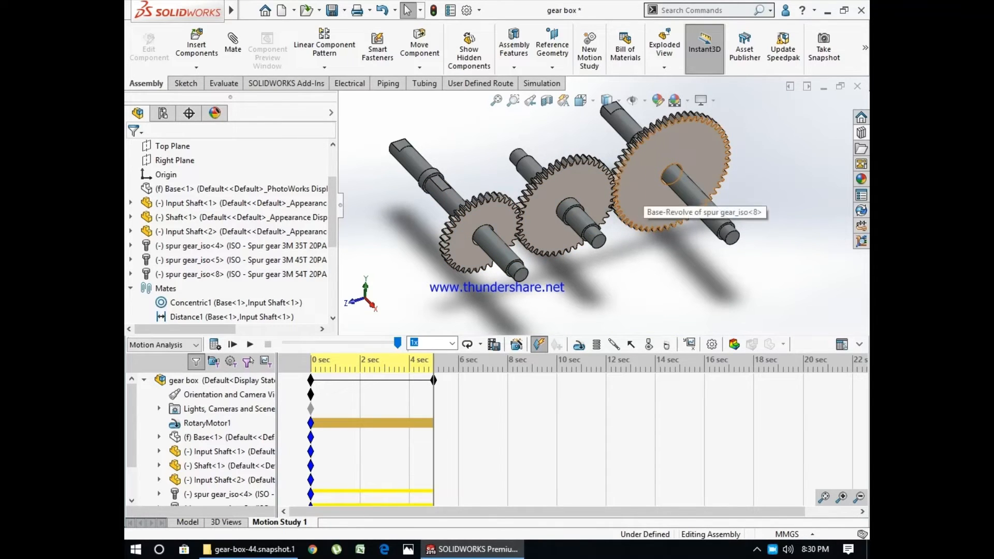
- Show the hidden Base housing again and make it transparent so the gears can be seen inside
scroll(692, 228, up, 2)
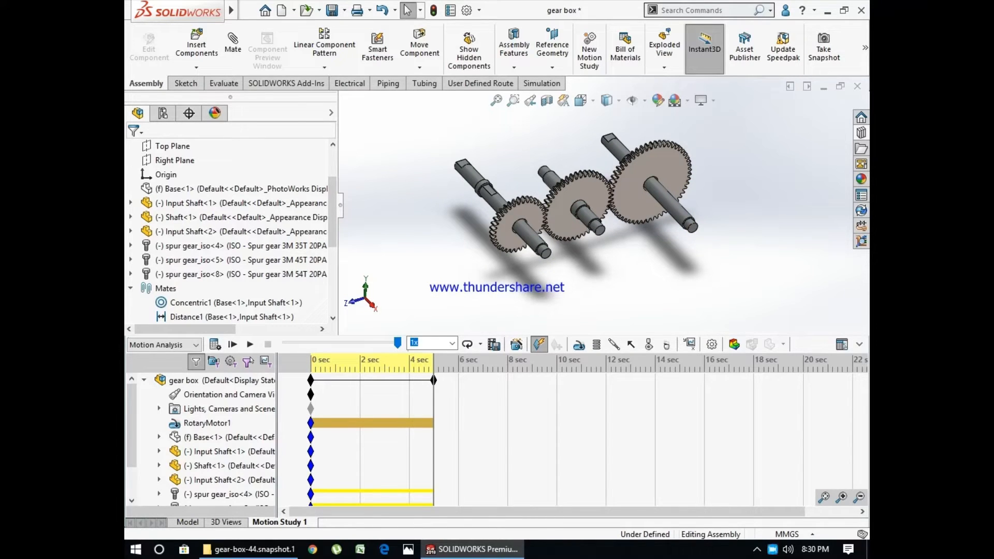
right_click(176, 188)
click(261, 148)
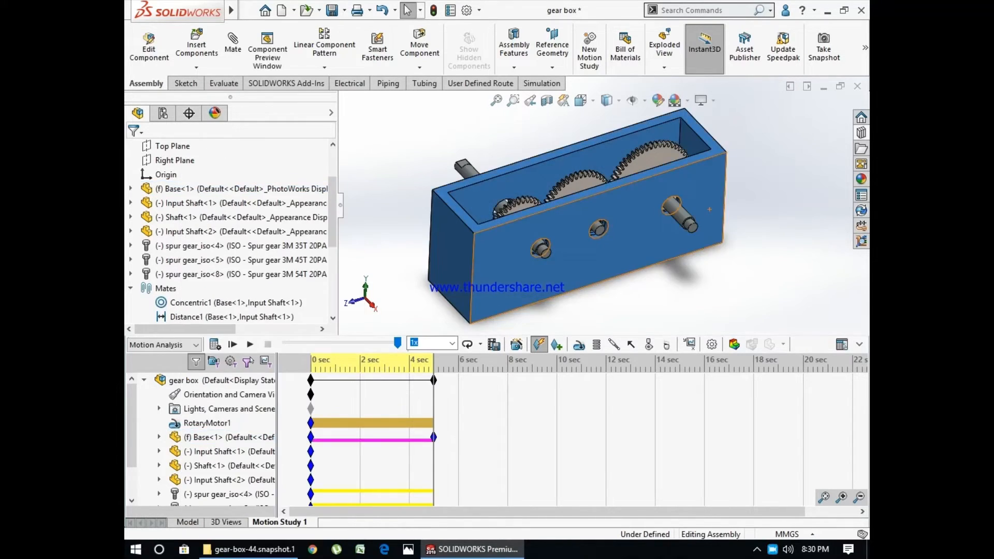
right_click(647, 227)
click(756, 27)
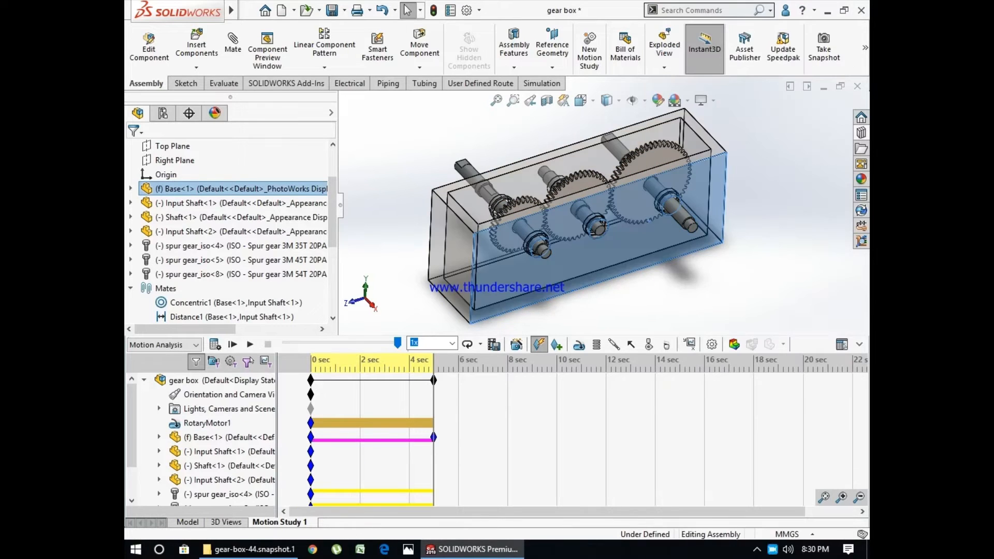
- Enlarge the graphics area by reducing the height of the motion timeline and the width of the design tree
scroll(800, 285, down, 1)
middle_drag(800, 286, 800, 277)
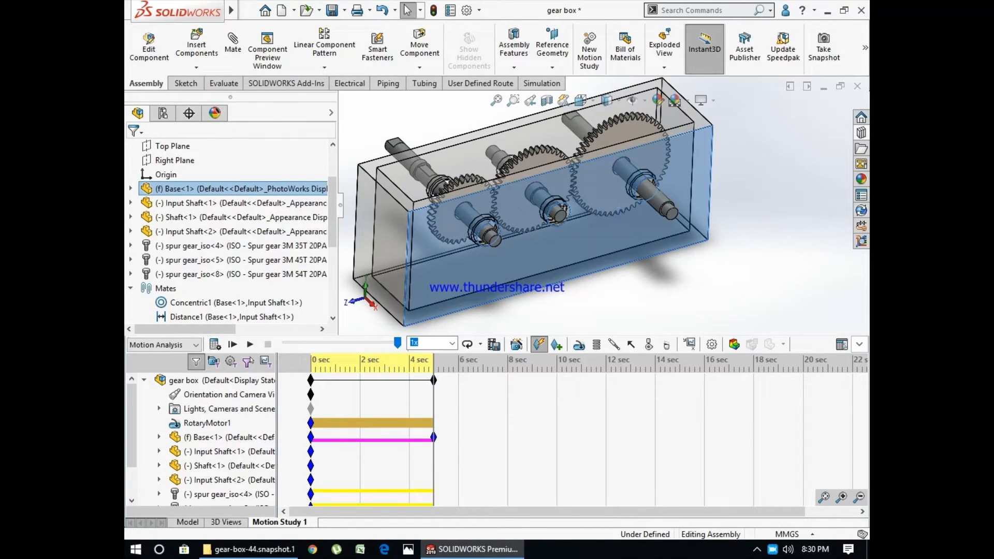
drag(621, 335, 621, 428)
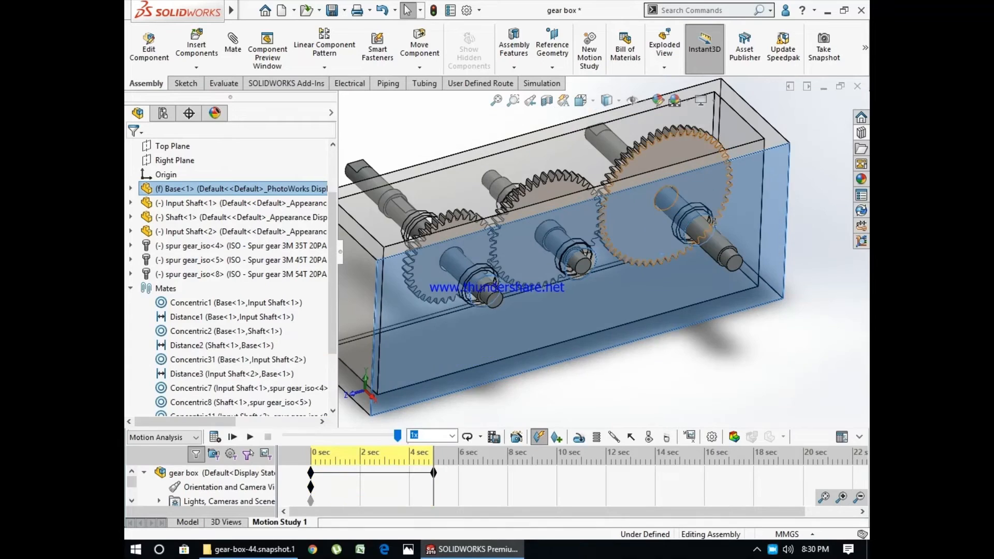
scroll(665, 204, up, 3)
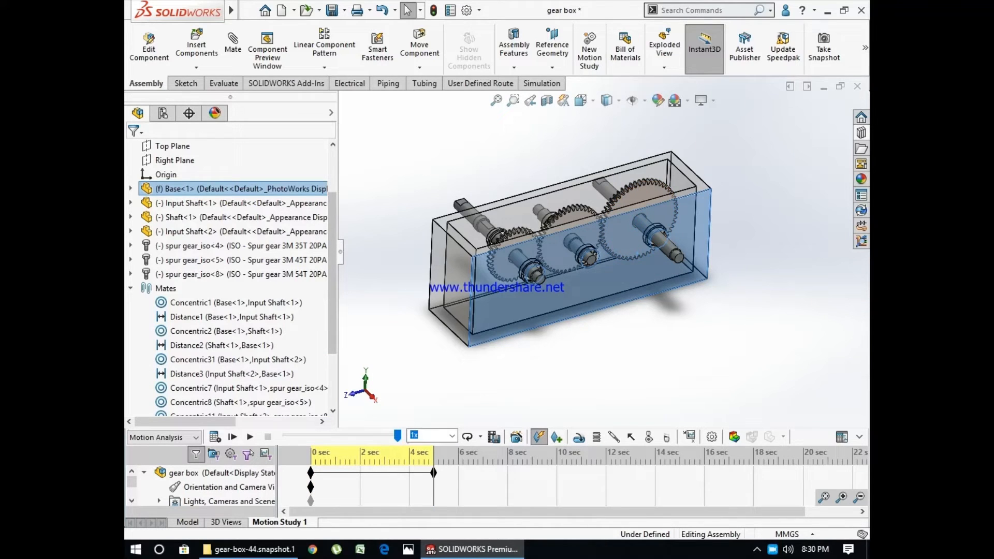
drag(339, 251, 272, 251)
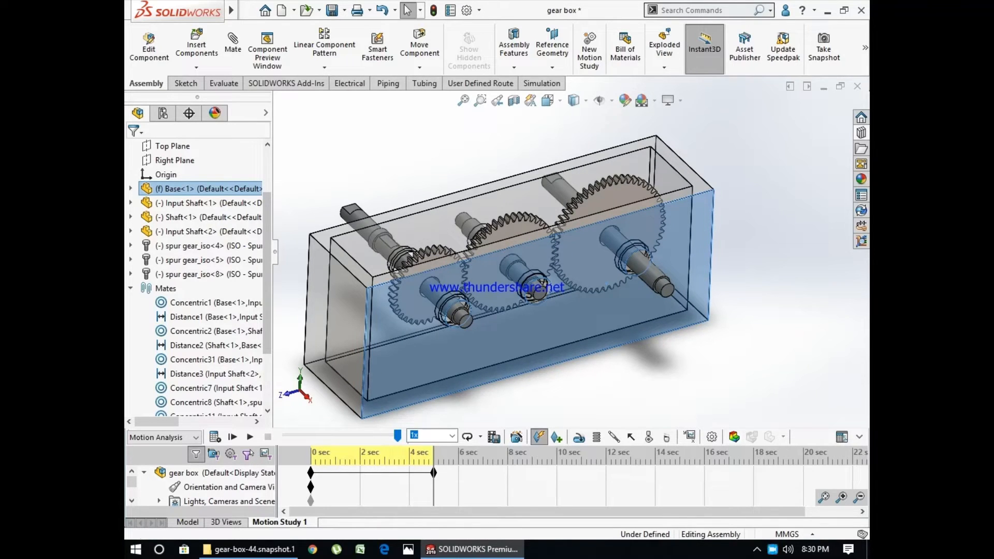
- Change the motion study type to Basic Motion, passing through Animation
click(163, 437)
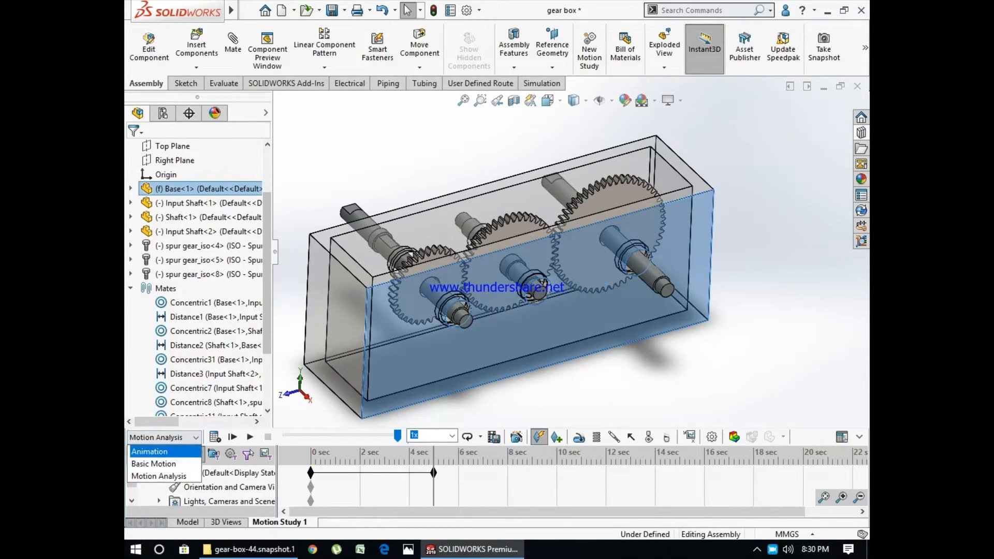
click(149, 452)
click(163, 437)
click(153, 464)
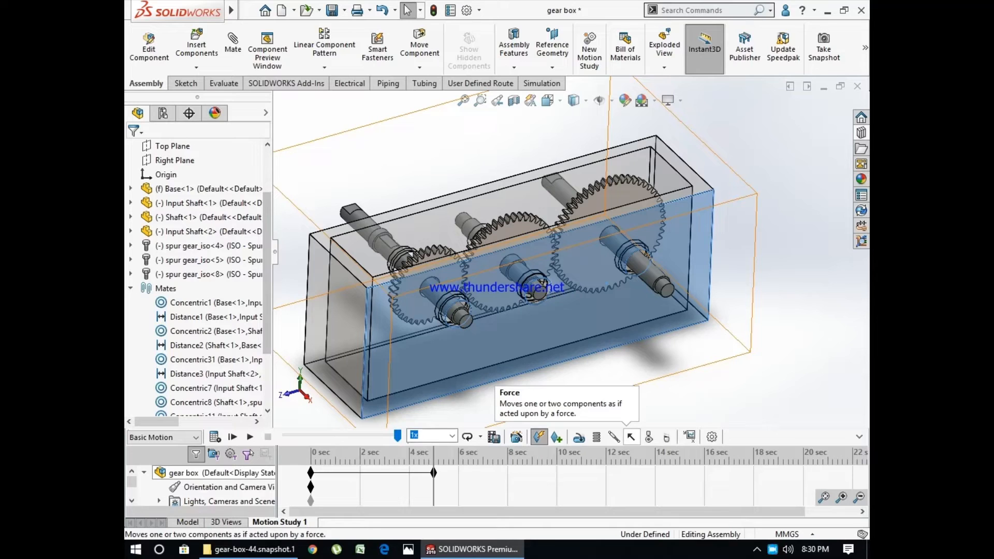
- Add a constant action-only torque of 100 N-mm on the bore face of the smallest gear, spur gear_iso<4>, with its direction reversed
click(538, 437)
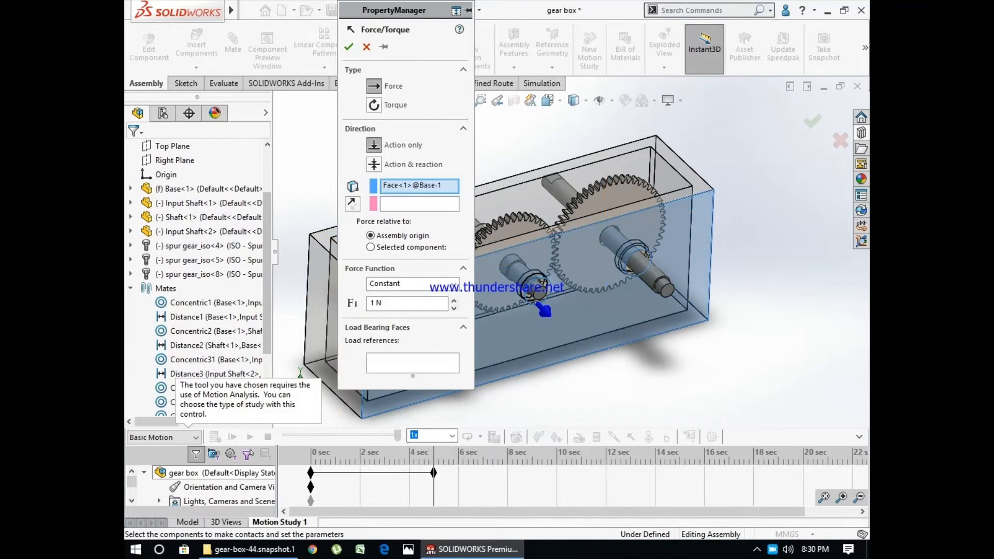
scroll(479, 218, down, 4)
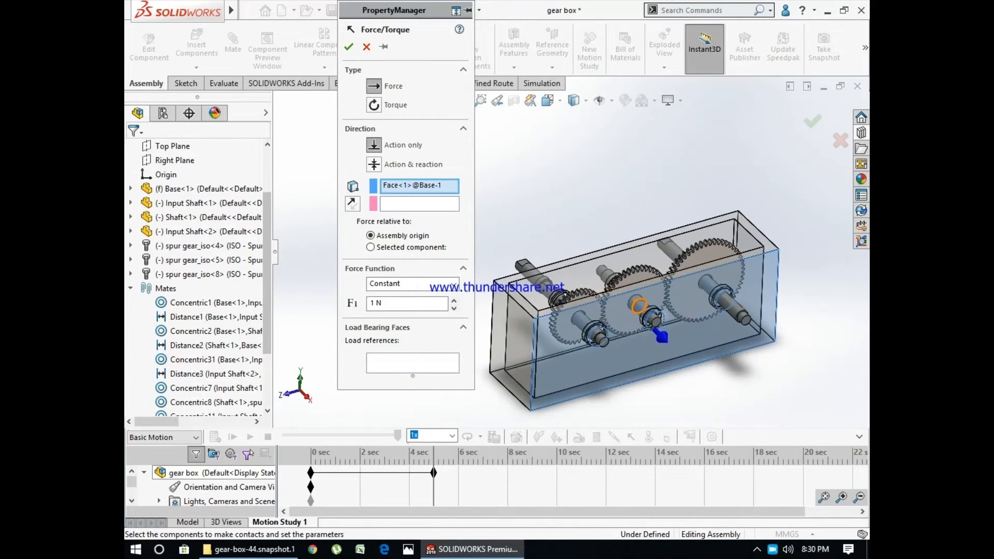
middle_drag(481, 219, 518, 272)
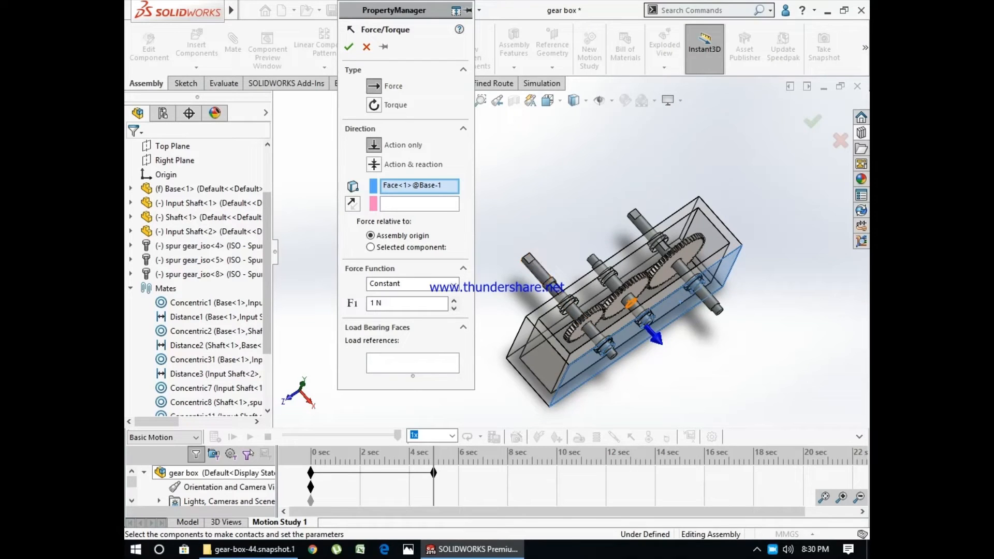
scroll(627, 339, down, 3)
scroll(564, 329, down, 3)
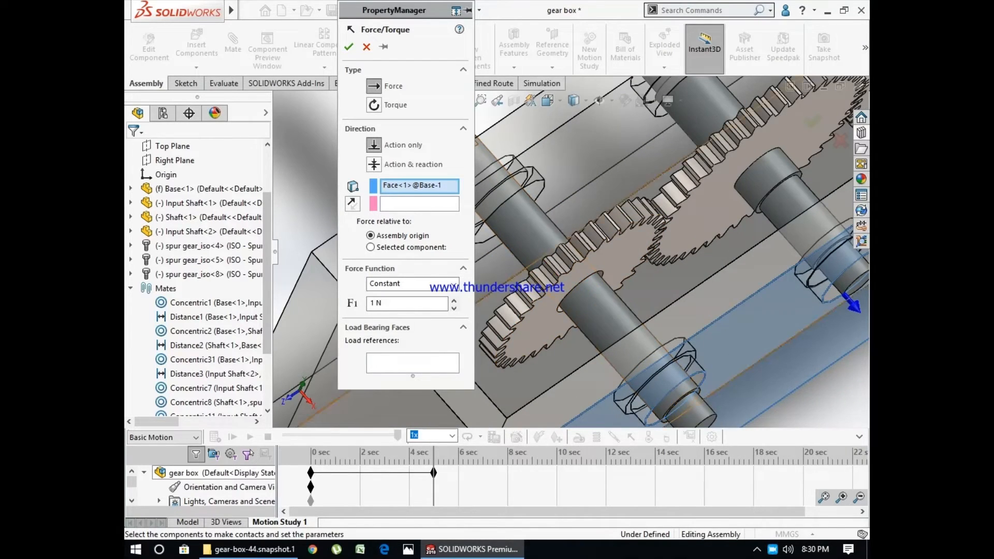
scroll(732, 321, up, 3)
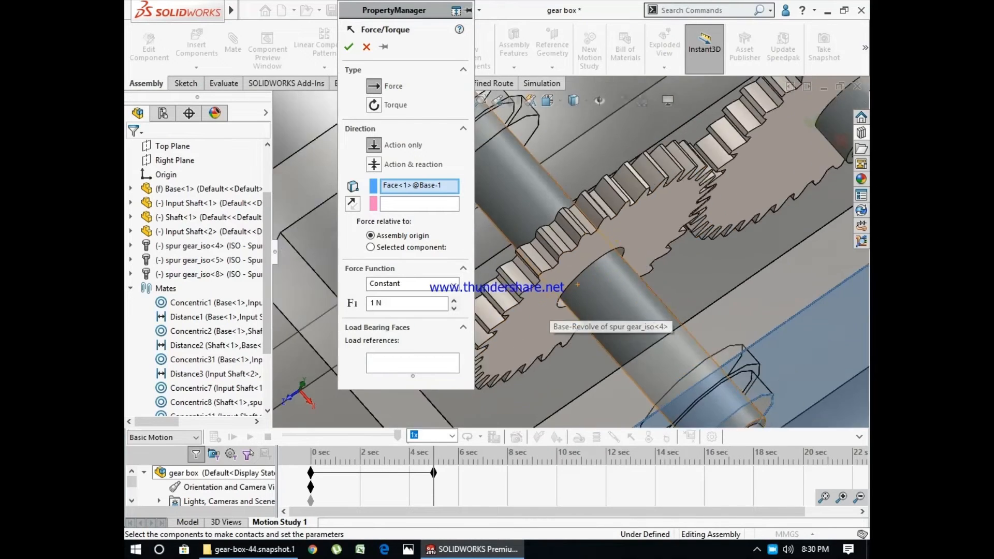
scroll(753, 271, down, 3)
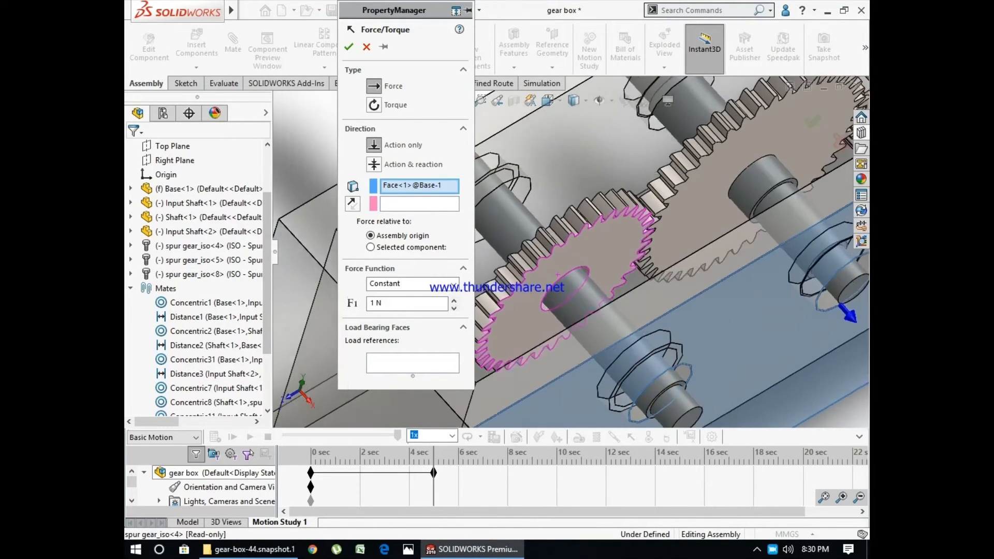
click(374, 105)
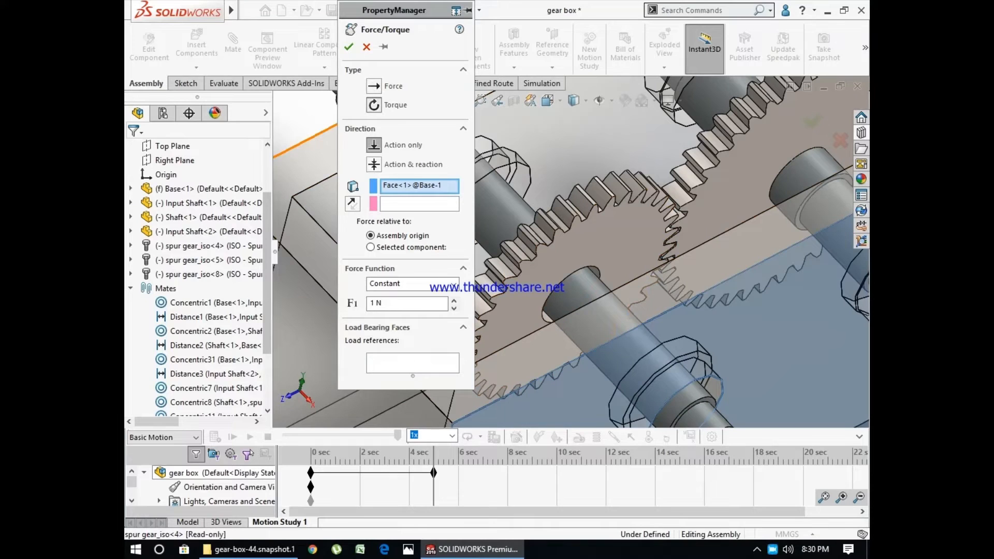
scroll(533, 337, down, 2)
scroll(553, 314, down, 2)
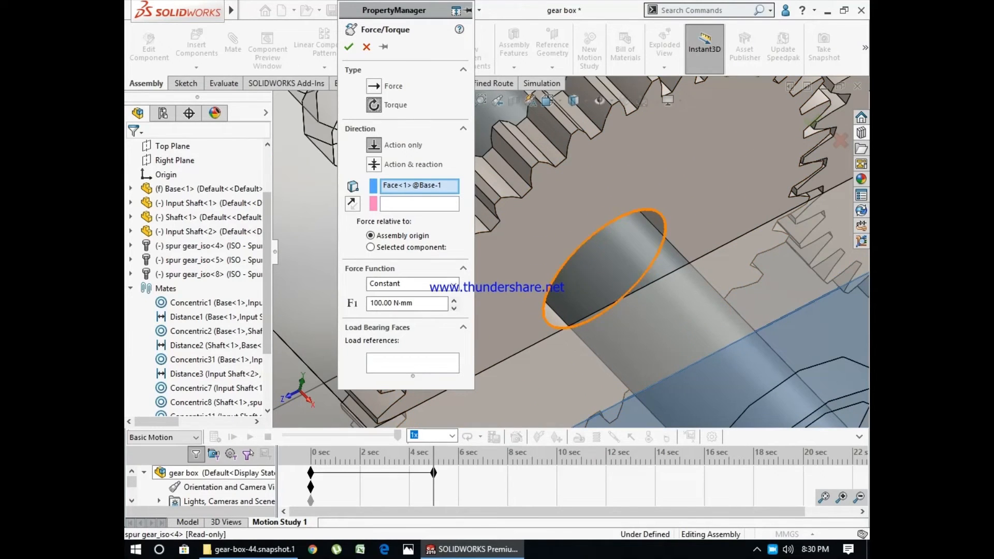
click(553, 314)
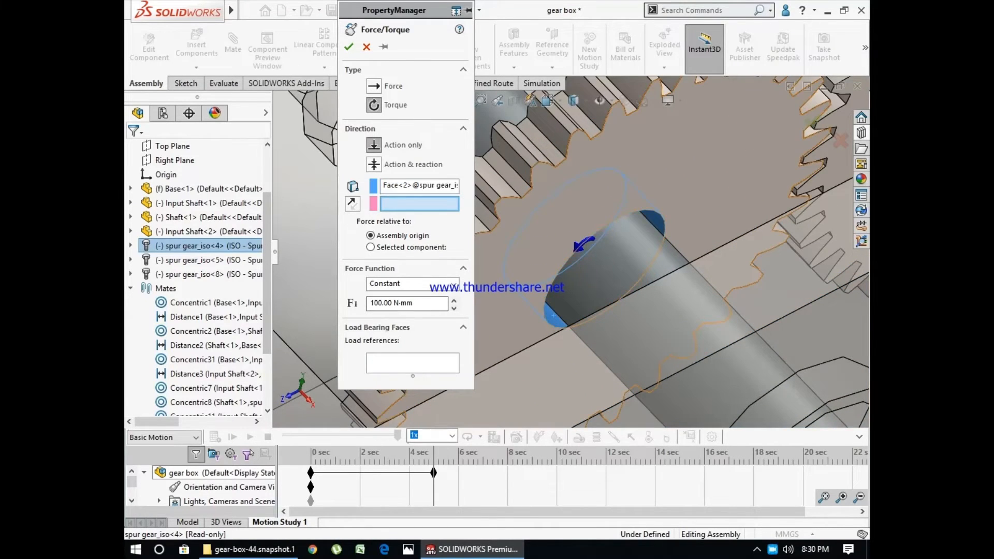
click(352, 203)
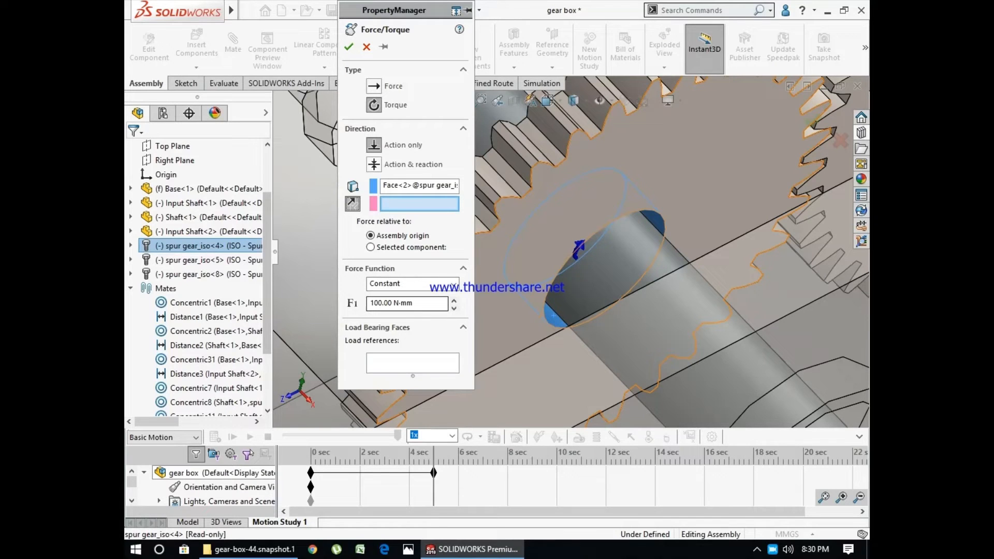
click(348, 46)
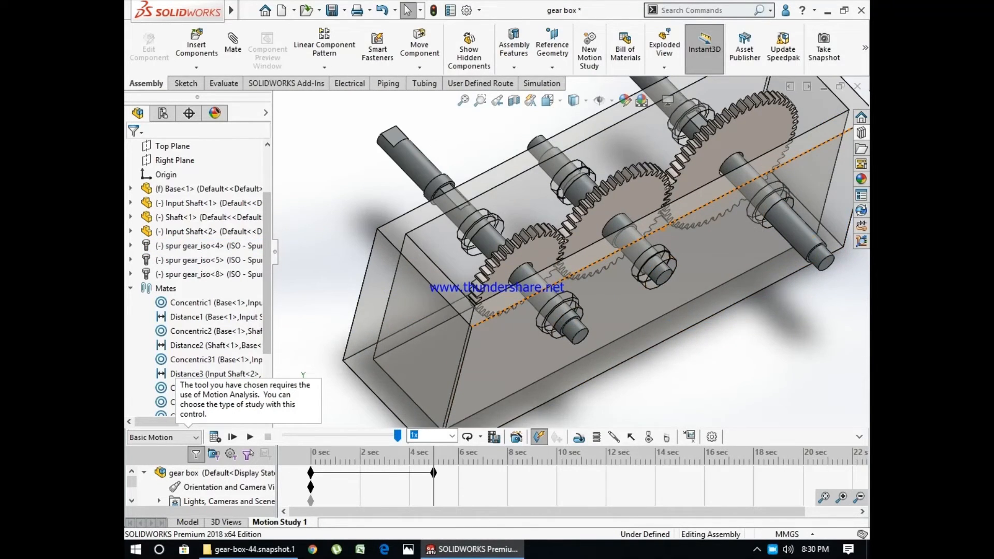
- Add a constant 50 N-mm torque on the bore face of the largest gear, spur gear_iso<8>, with its direction reversed
click(631, 436)
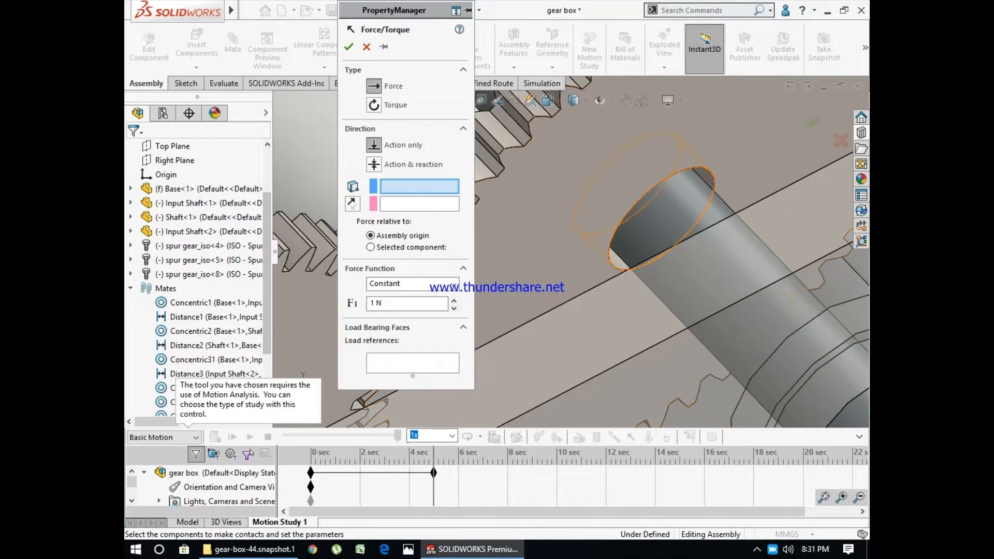
click(661, 217)
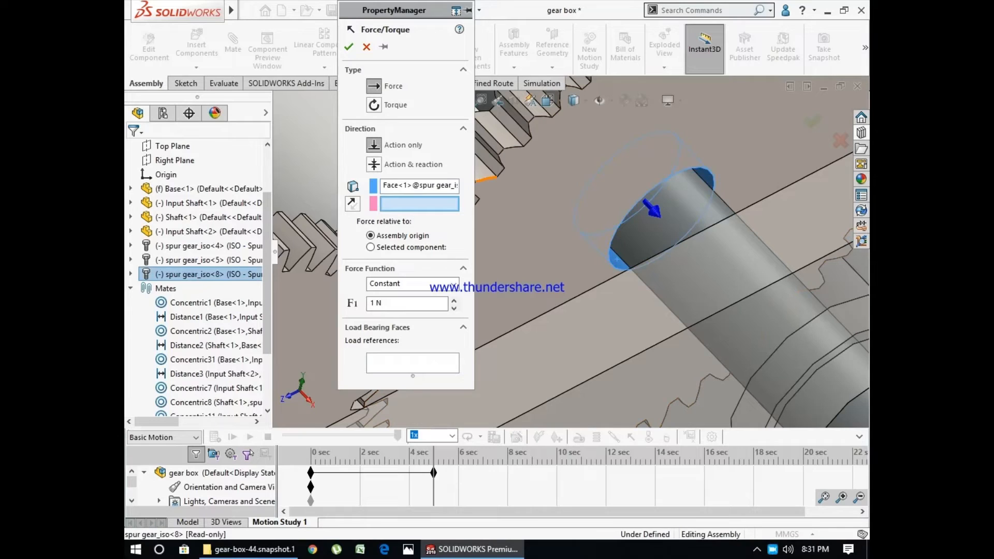
click(373, 104)
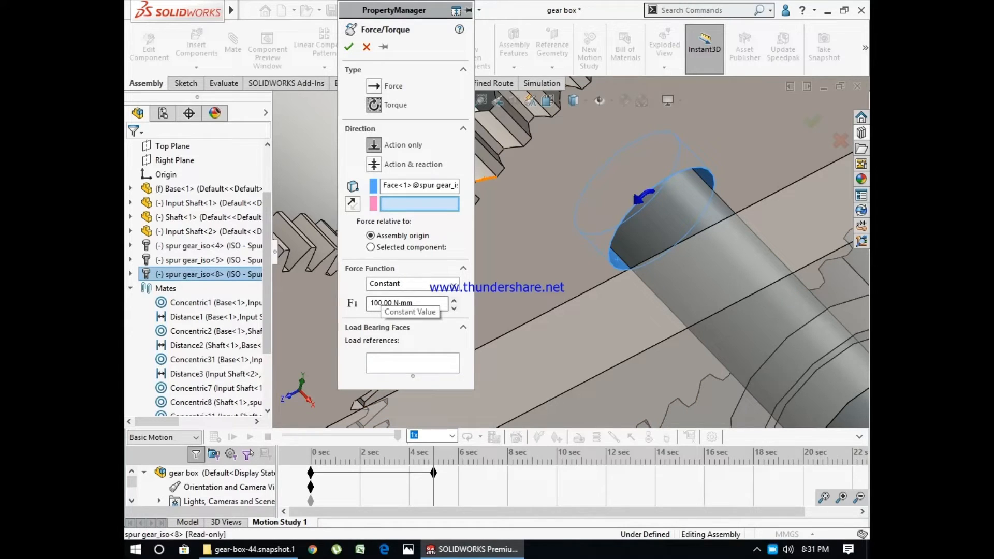
click(372, 303)
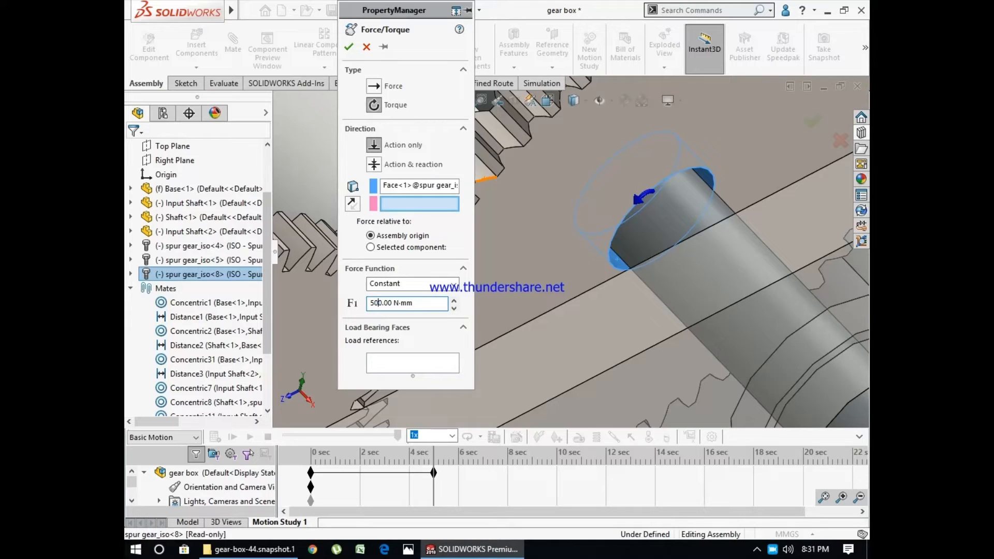
key(BackSpace)
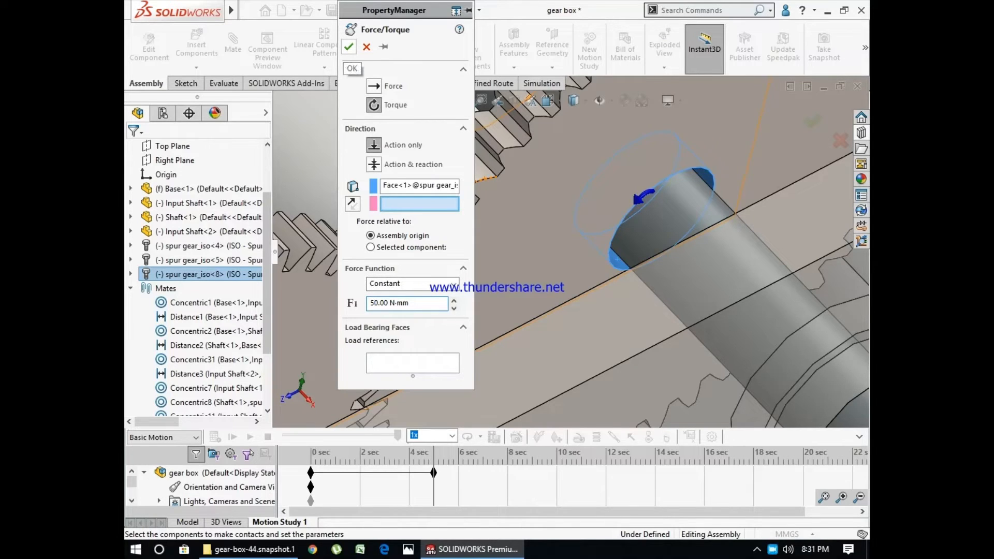
click(353, 204)
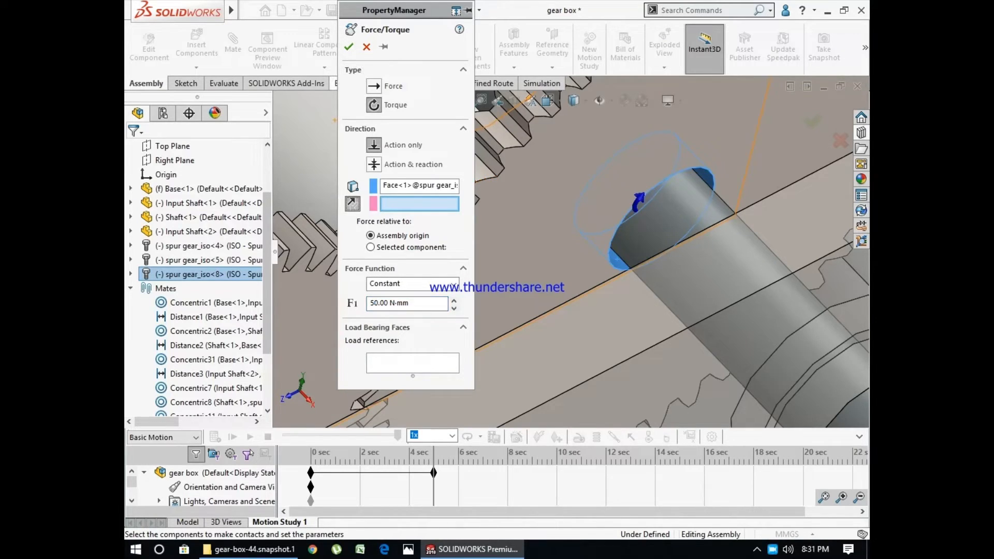
click(348, 46)
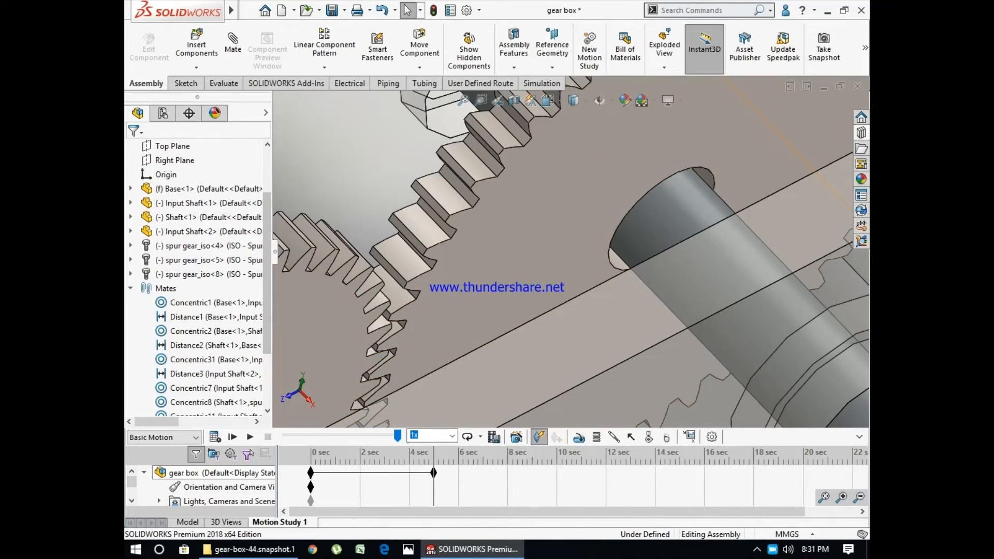
- Enlarge the motion timeline to show more of its tree and change the study type to Motion Analysis
click(132, 501)
click(132, 501)
click(131, 500)
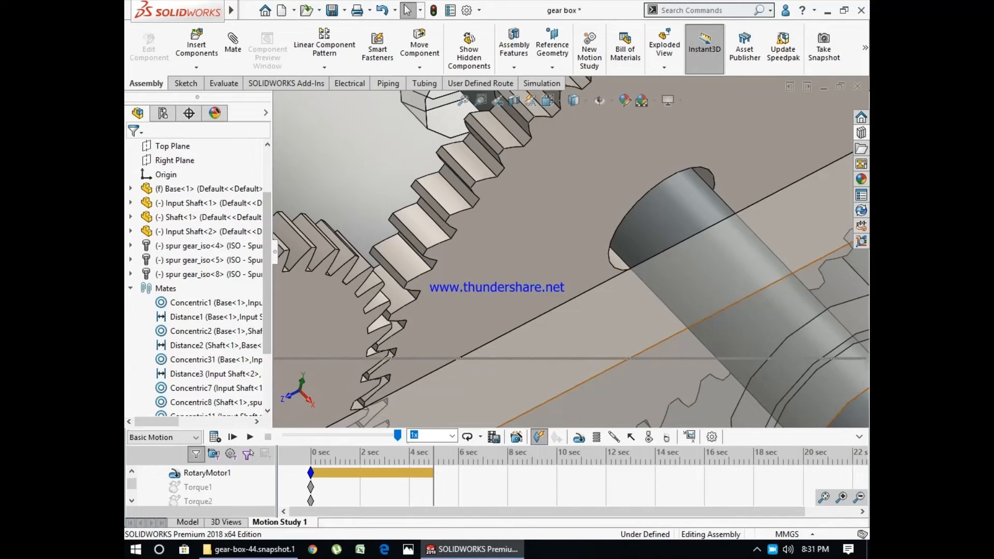
drag(517, 358, 518, 316)
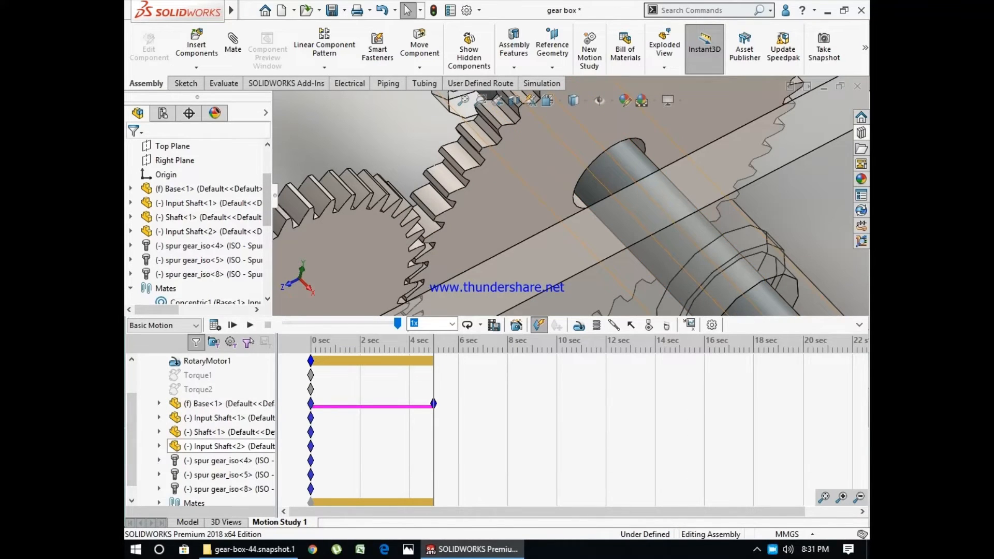
click(162, 325)
click(155, 365)
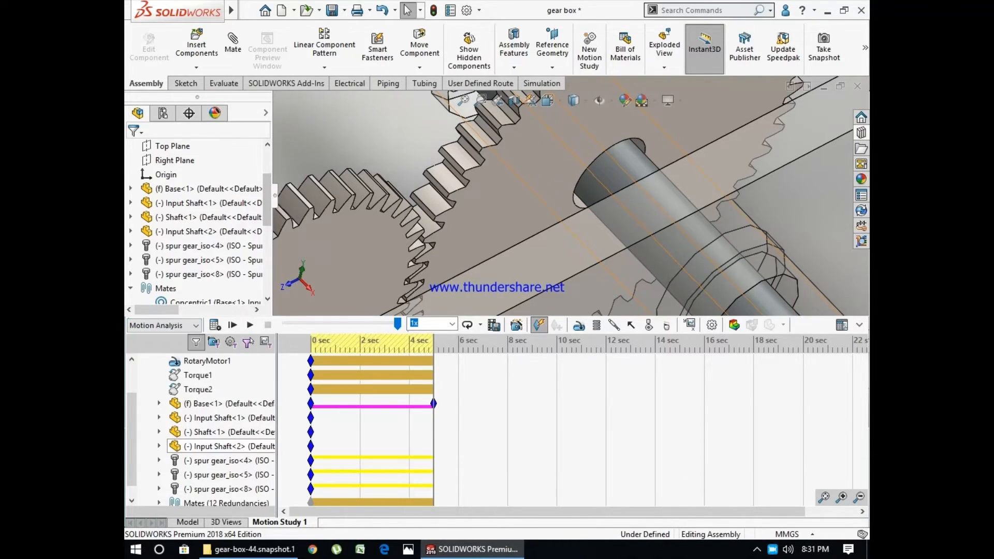
- Edit Torque2 on the largest gear and flip its direction
right_click(179, 377)
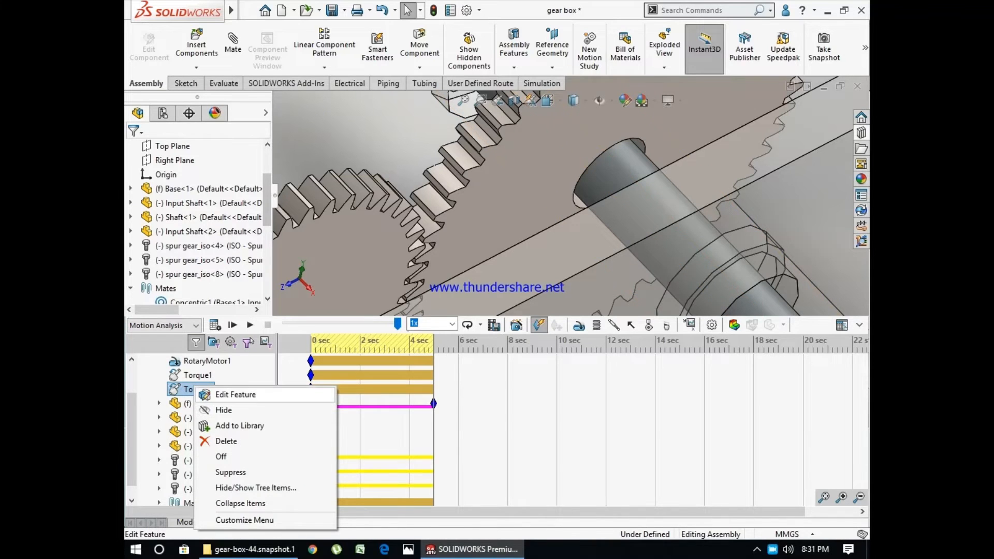
click(223, 393)
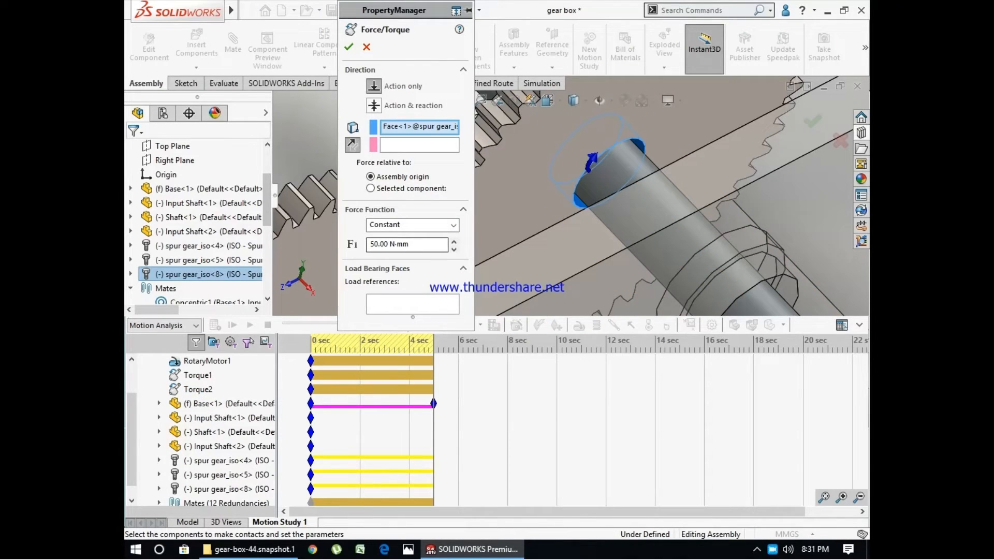
click(353, 145)
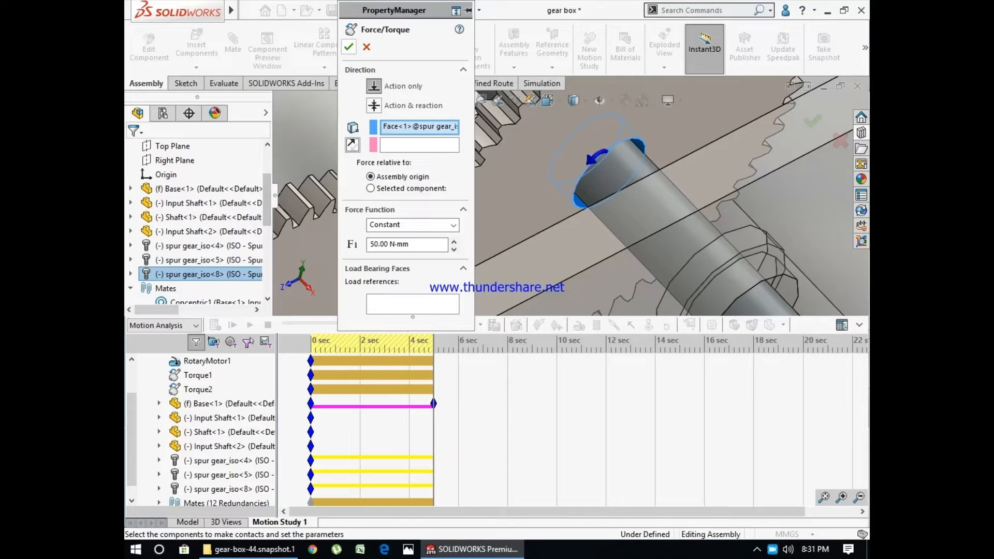
click(348, 47)
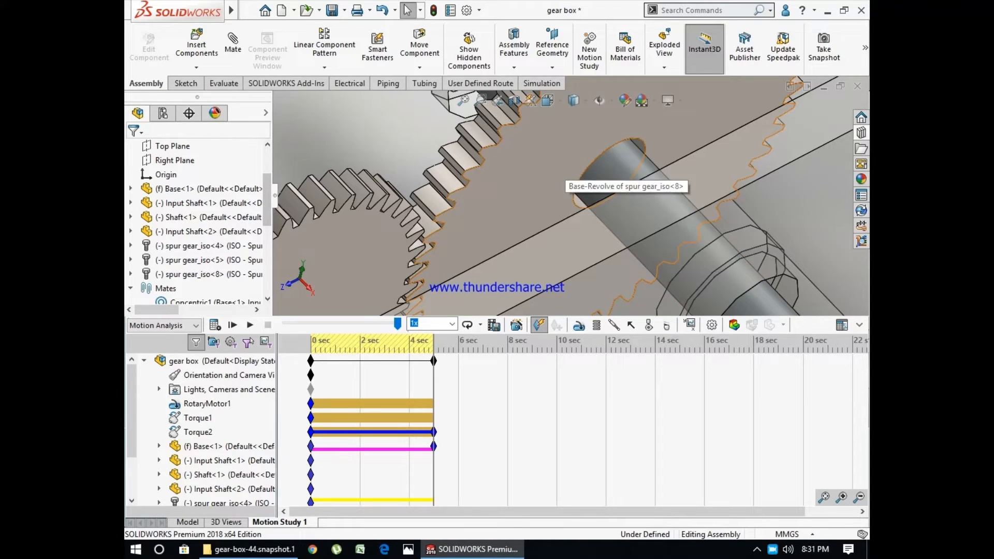
- Start a simulation setup for the largest gear, spur gear_iso<8>, and add 5 s as its time step
scroll(647, 230, up, 6)
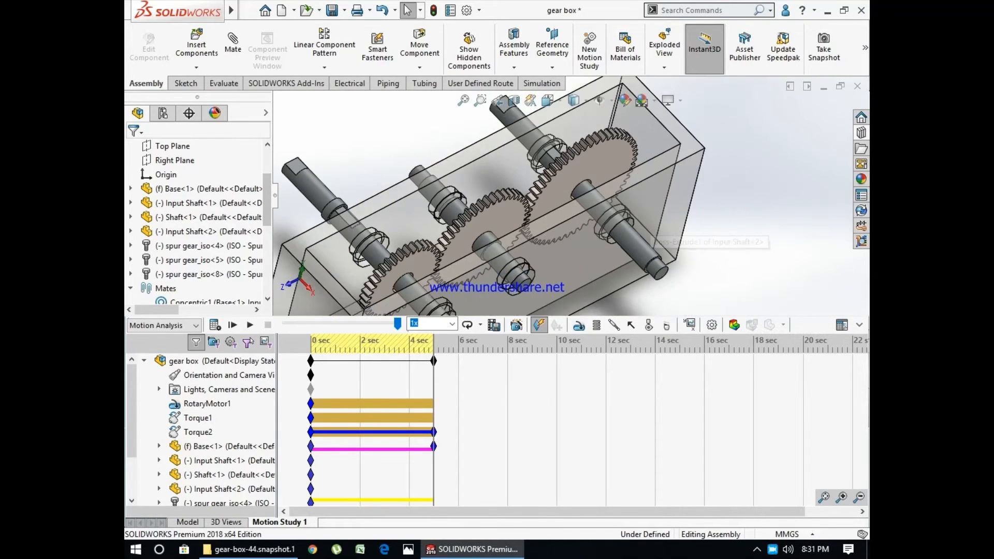
scroll(647, 231, up, 4)
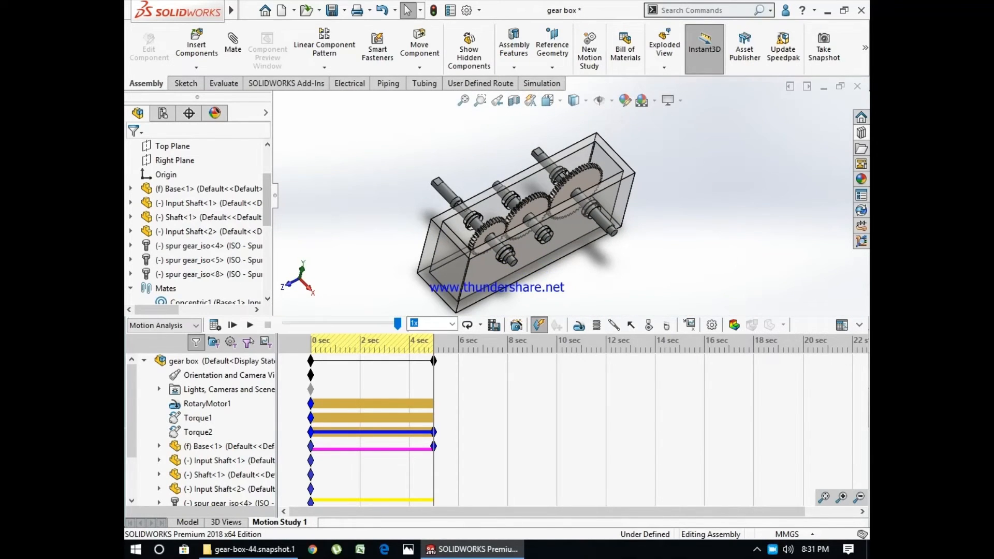
drag(569, 316, 569, 334)
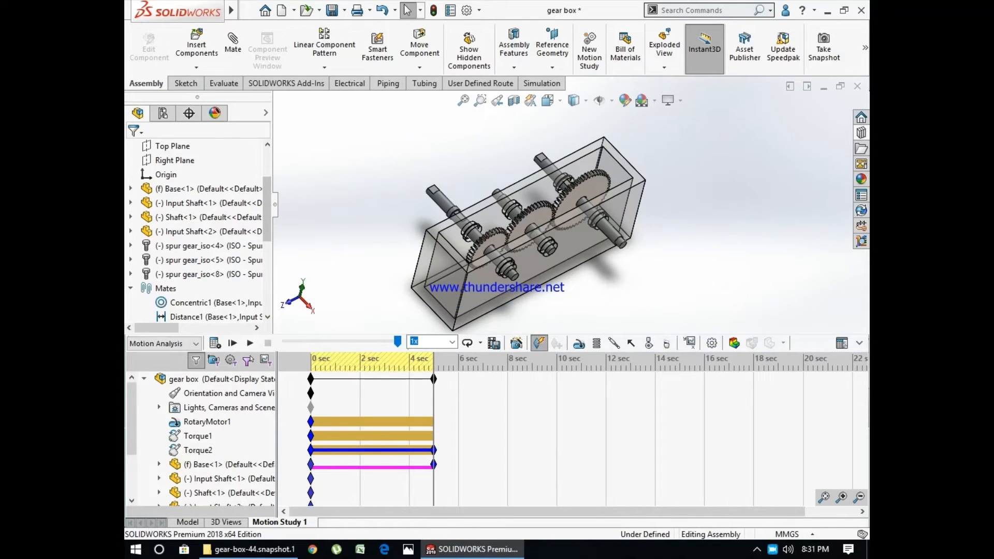
click(734, 343)
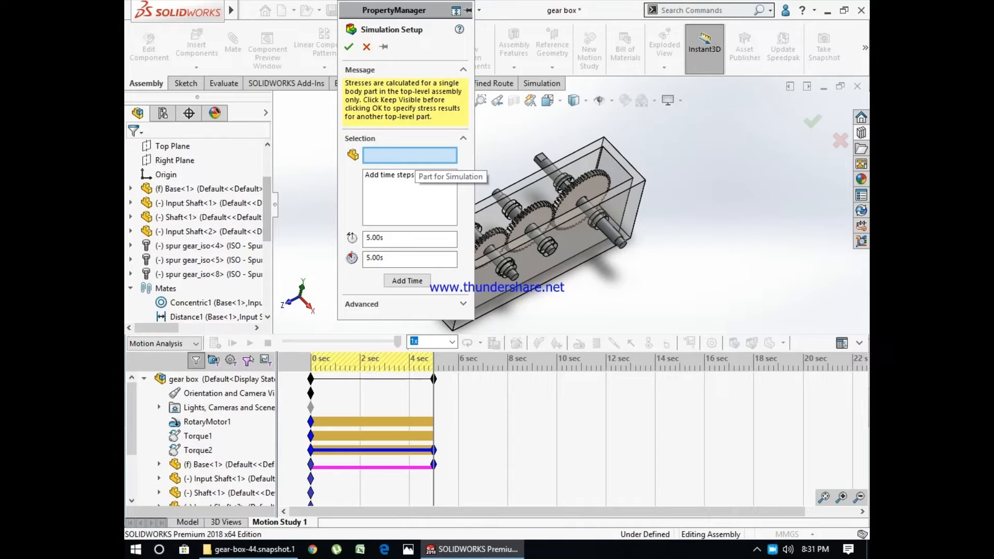
scroll(581, 195, down, 3)
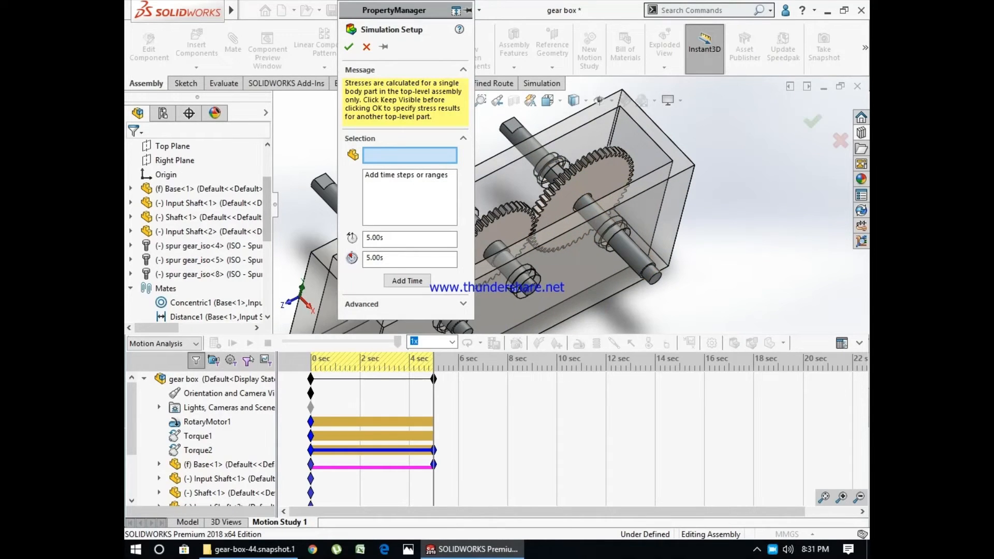
click(581, 195)
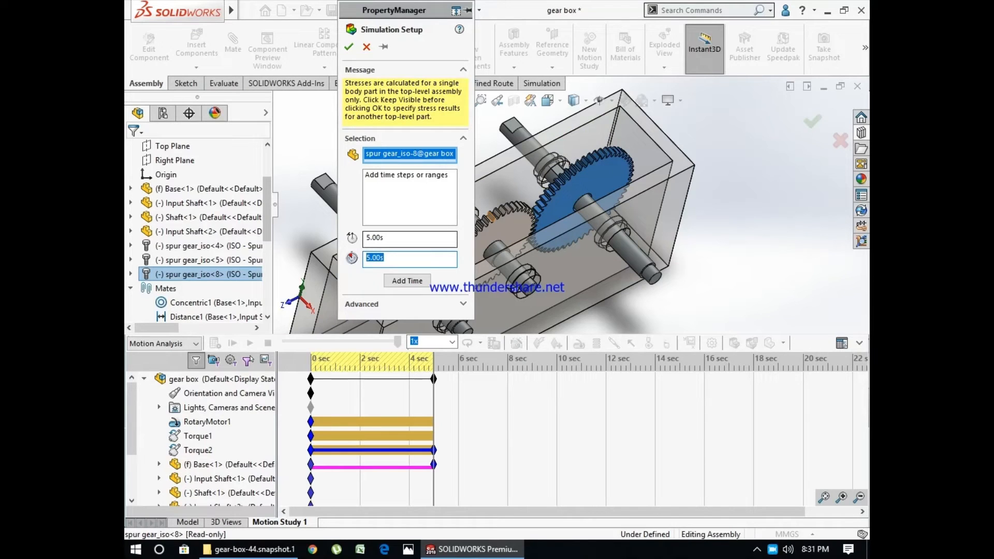
click(406, 281)
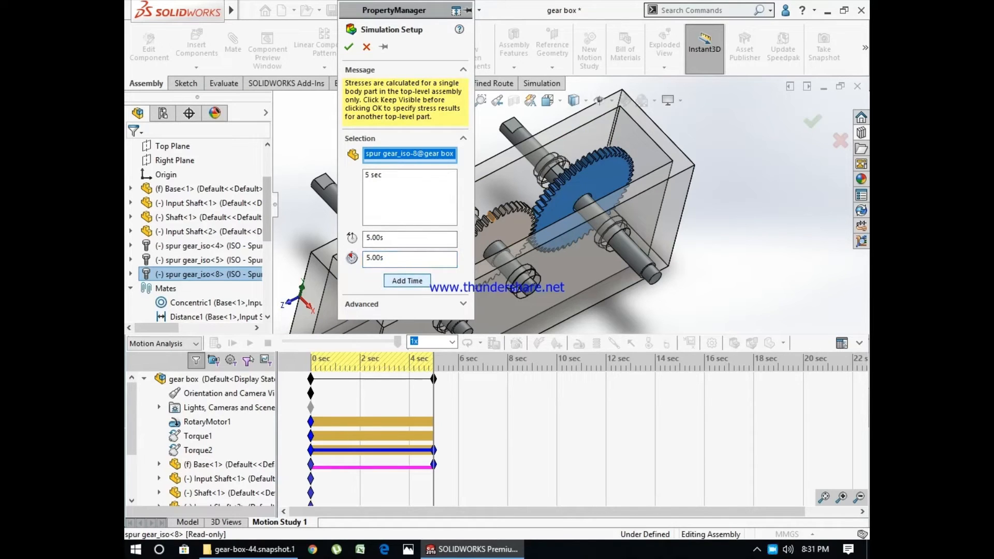
- Set the mesh density of the gear's simulation setup to the coarsest setting
click(463, 304)
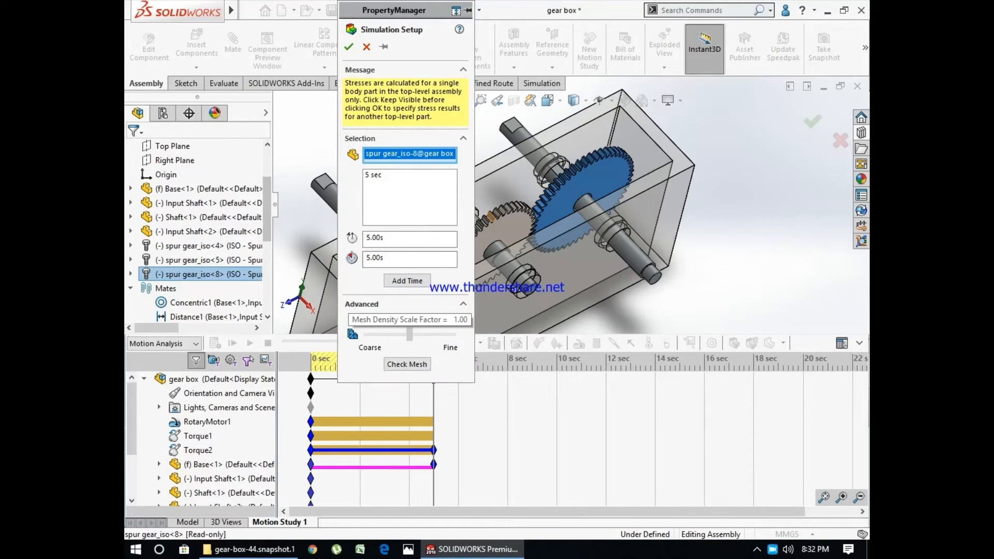
drag(410, 334, 367, 334)
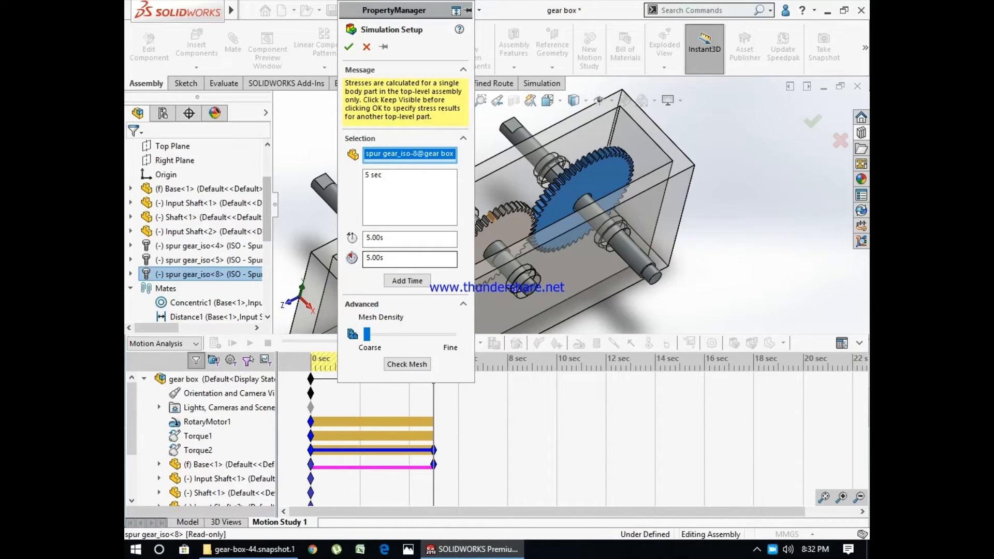
click(349, 46)
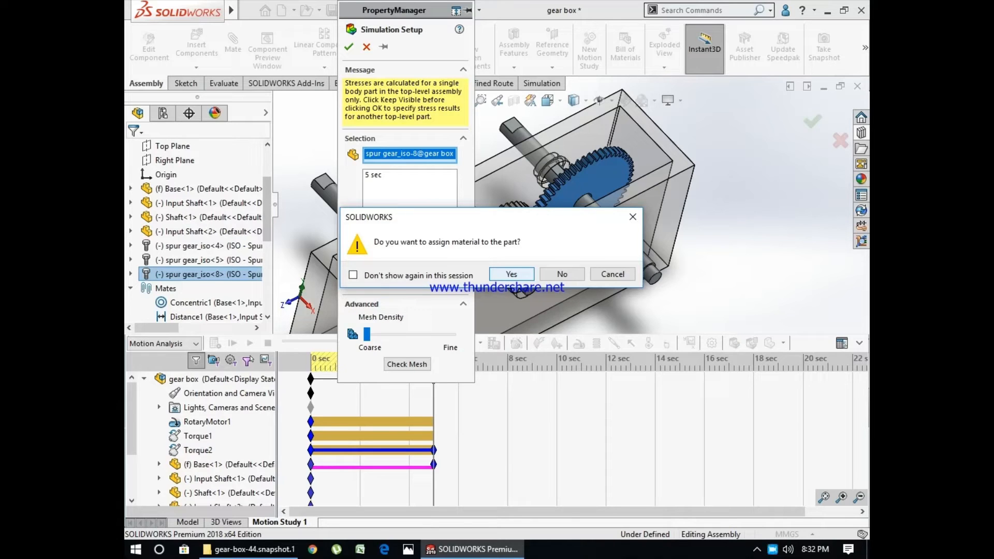
- Assign Plain Carbon Steel to spur gear_iso<8> and finish its simulation setup
key(Return)
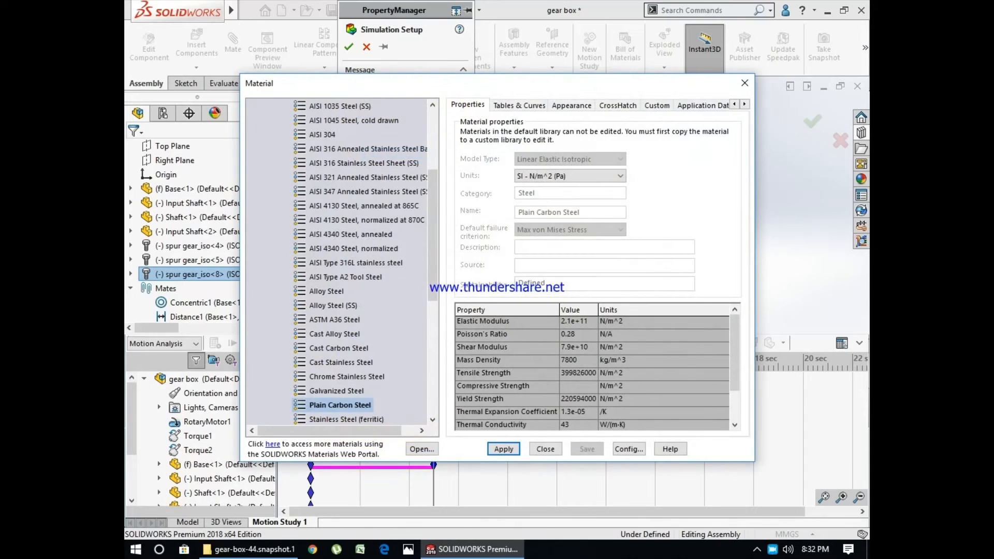
click(503, 449)
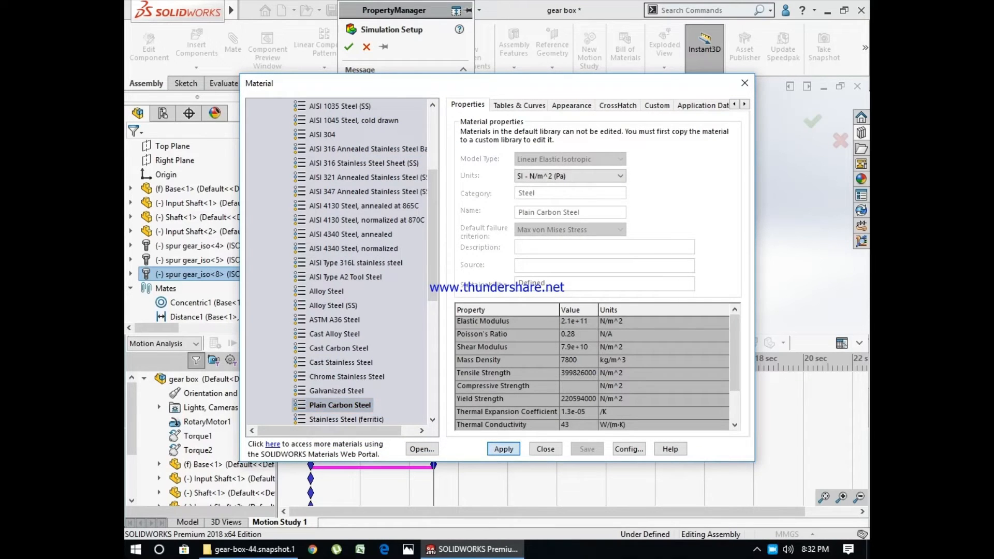
click(546, 448)
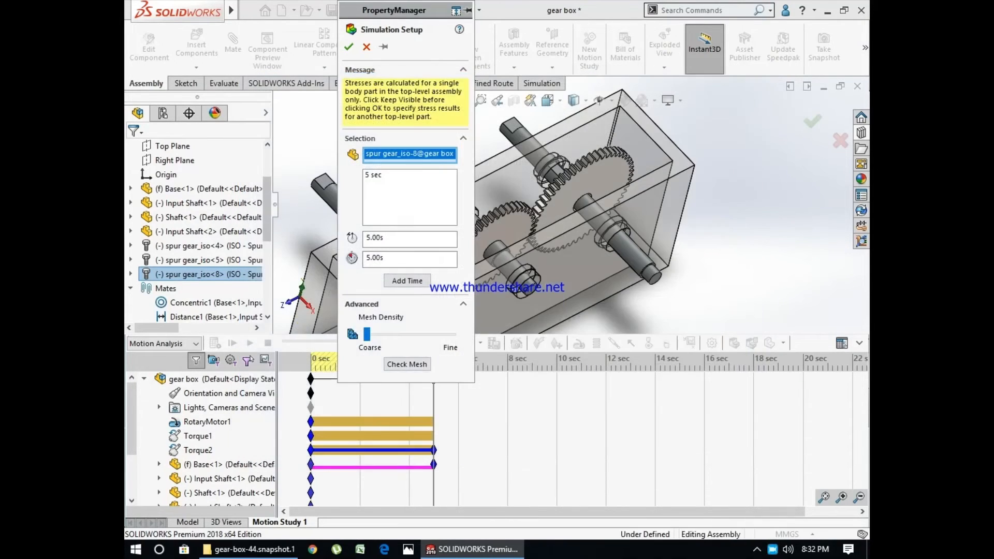
click(349, 46)
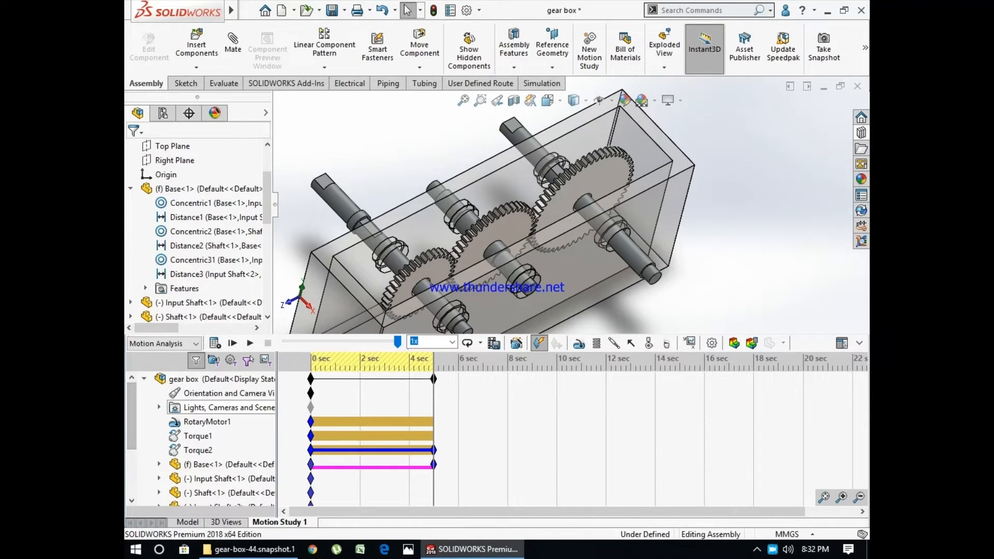
- Run the stress simulation on the largest gear, calculating the outdated motion study first
scroll(202, 440, down, 2)
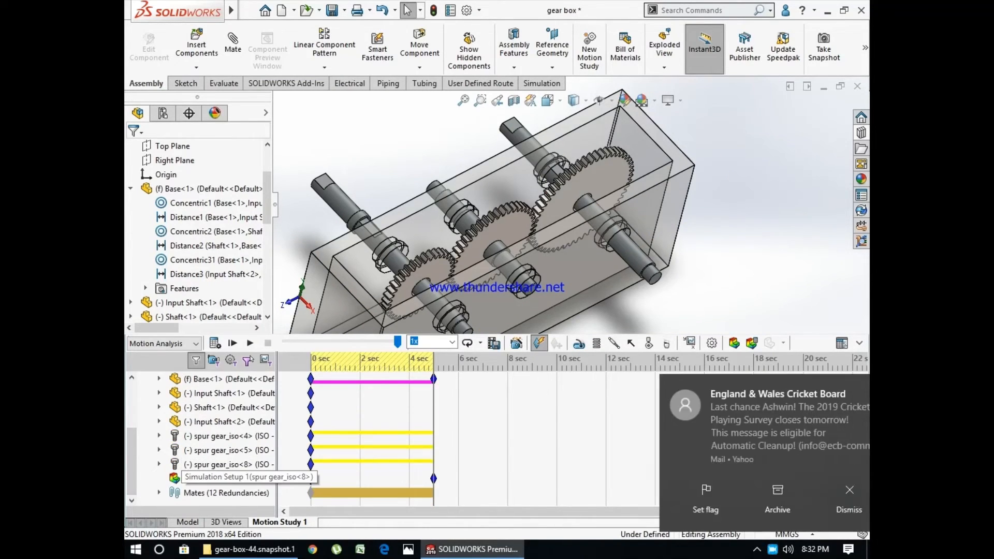
click(813, 499)
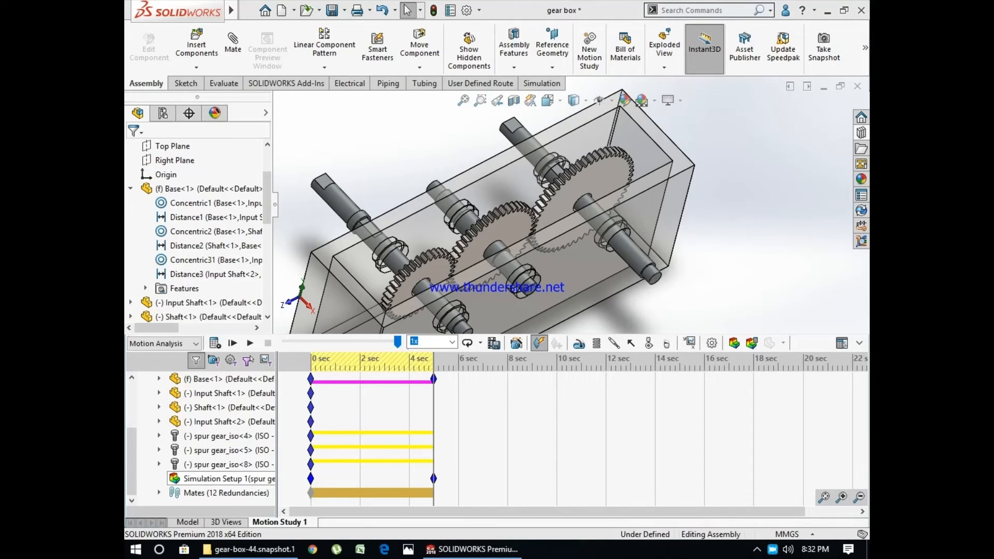
click(813, 499)
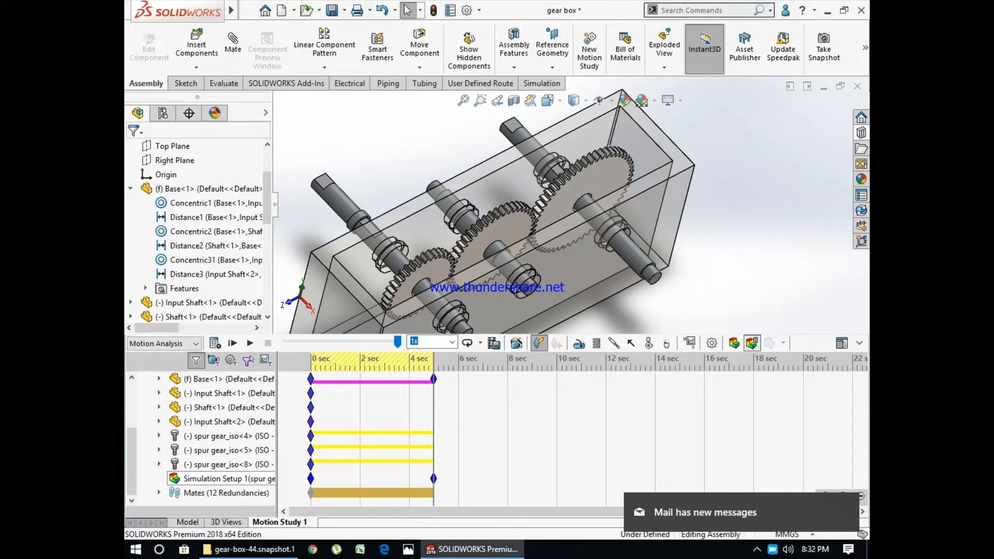
click(752, 343)
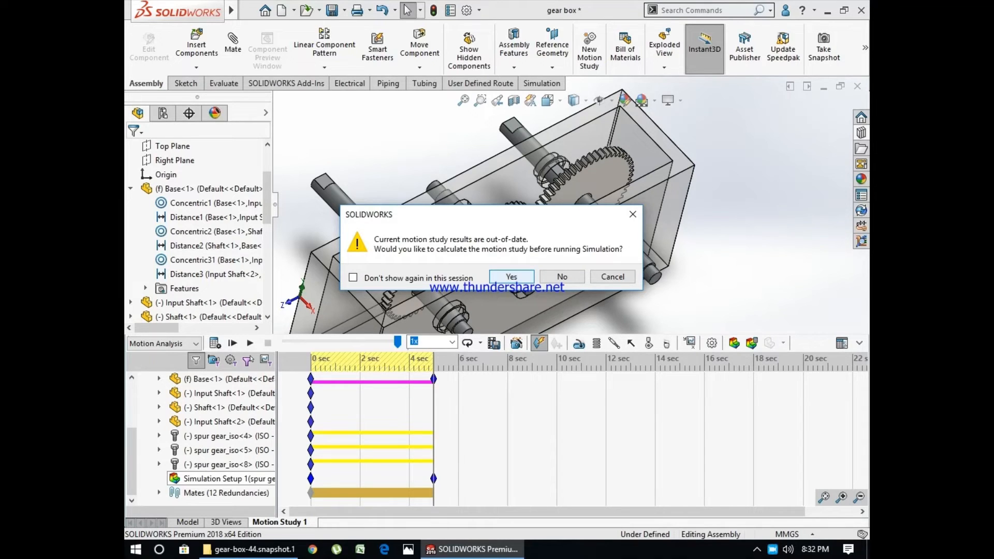
click(512, 276)
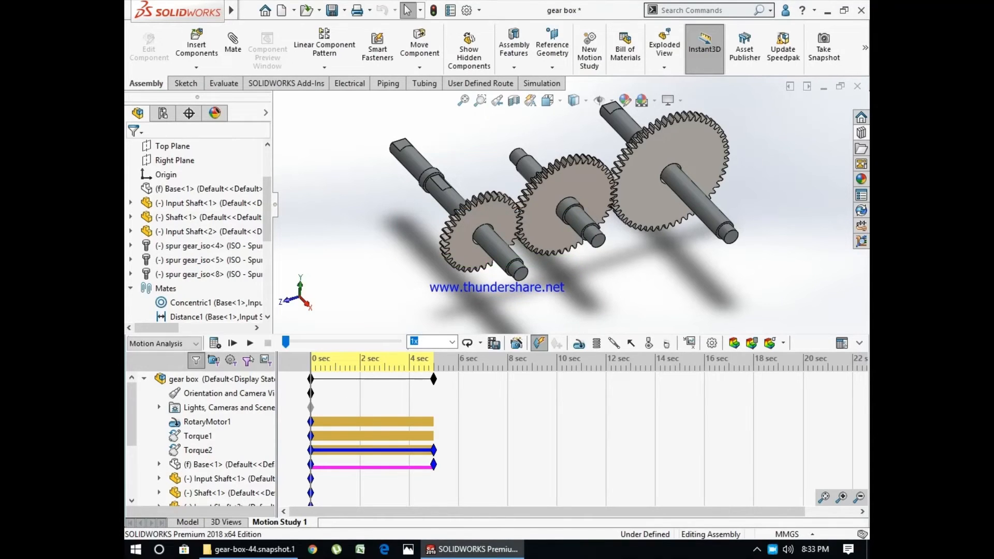
- Check and accept the Motion Analysis properties, and rerun the simulation with the motion study recalculated
click(711, 342)
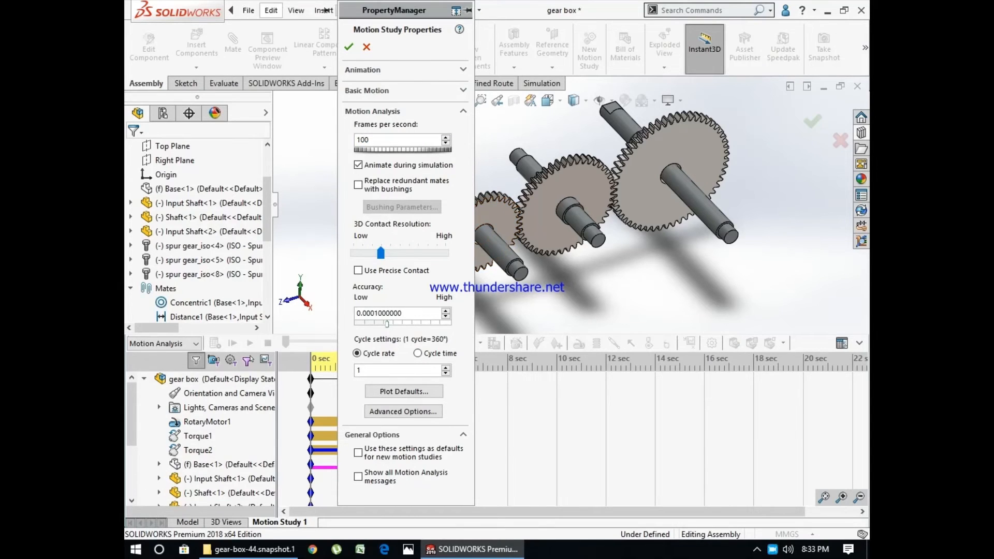
click(348, 46)
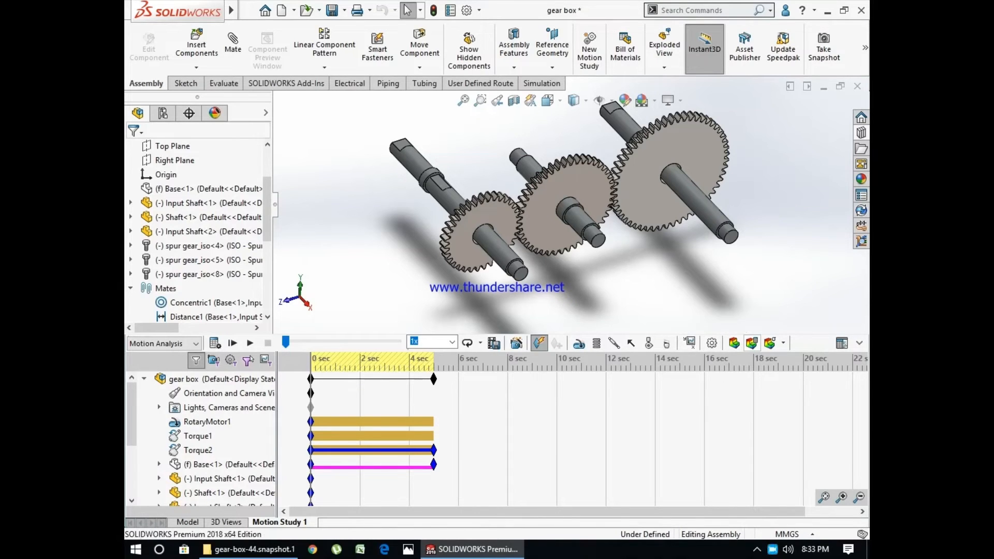
click(752, 343)
click(517, 276)
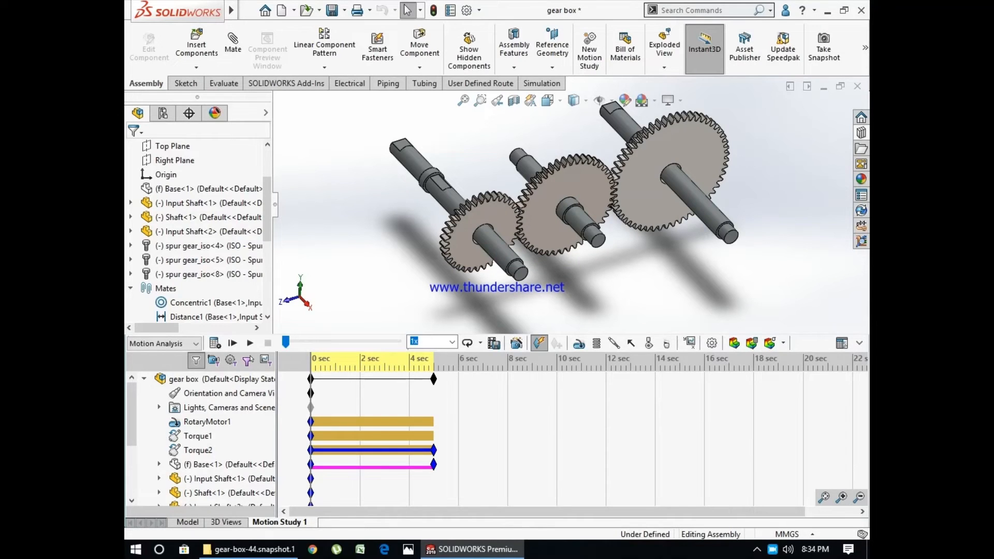
- Play back the calculated motion of the gearbox
click(769, 343)
click(769, 360)
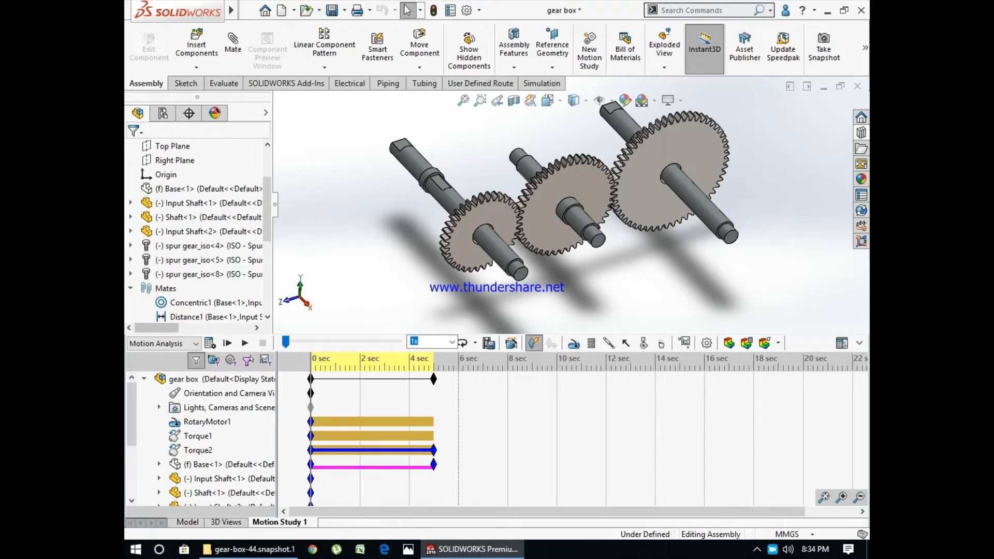
click(245, 342)
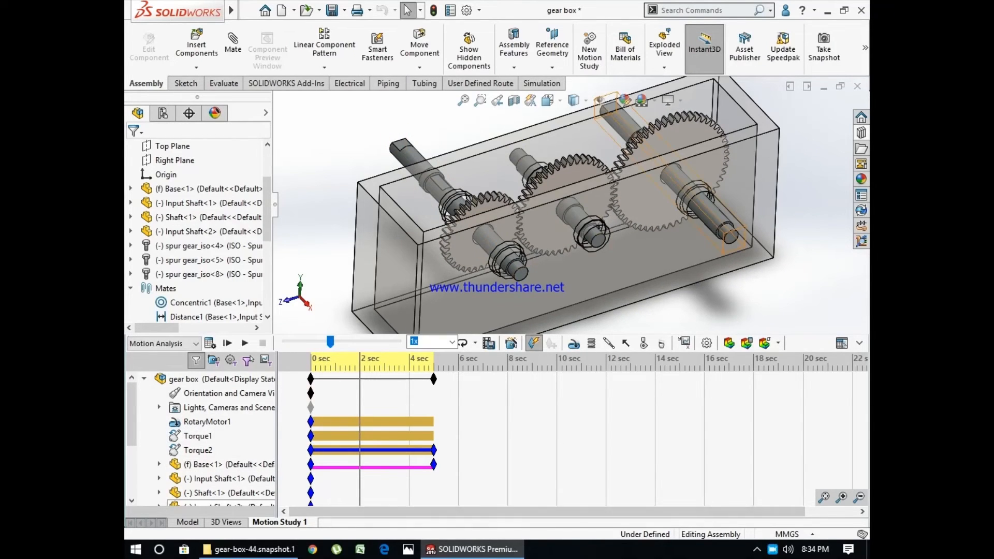
right_click(772, 548)
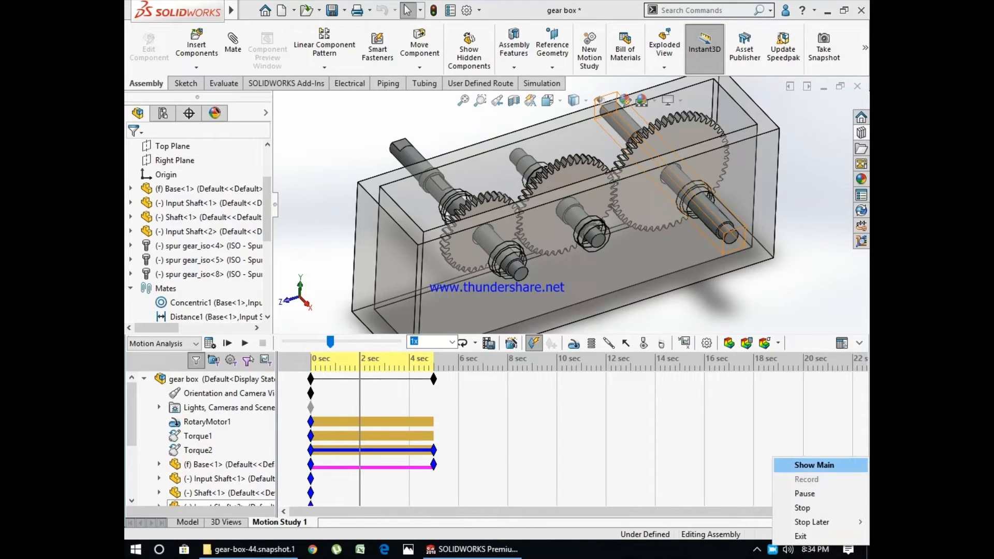
click(814, 465)
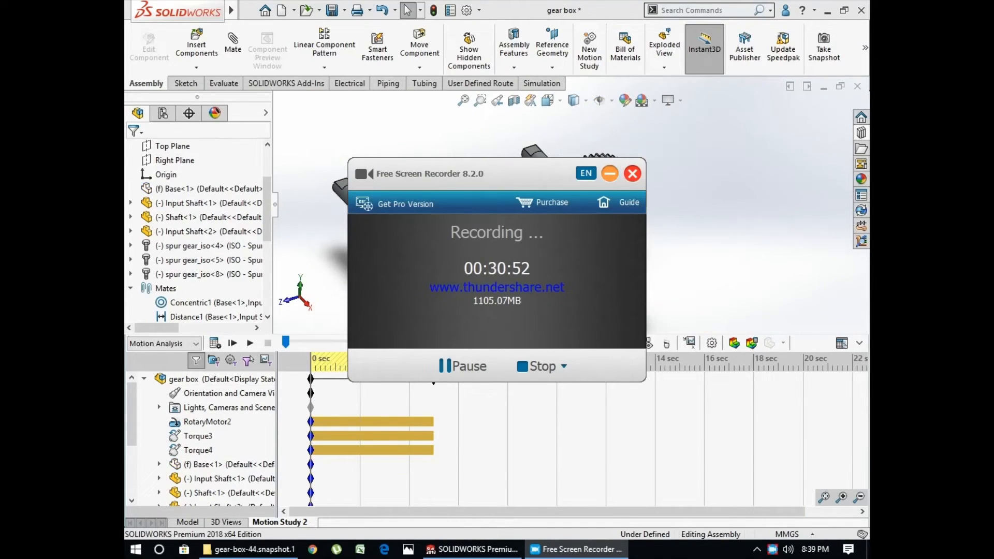
click(610, 174)
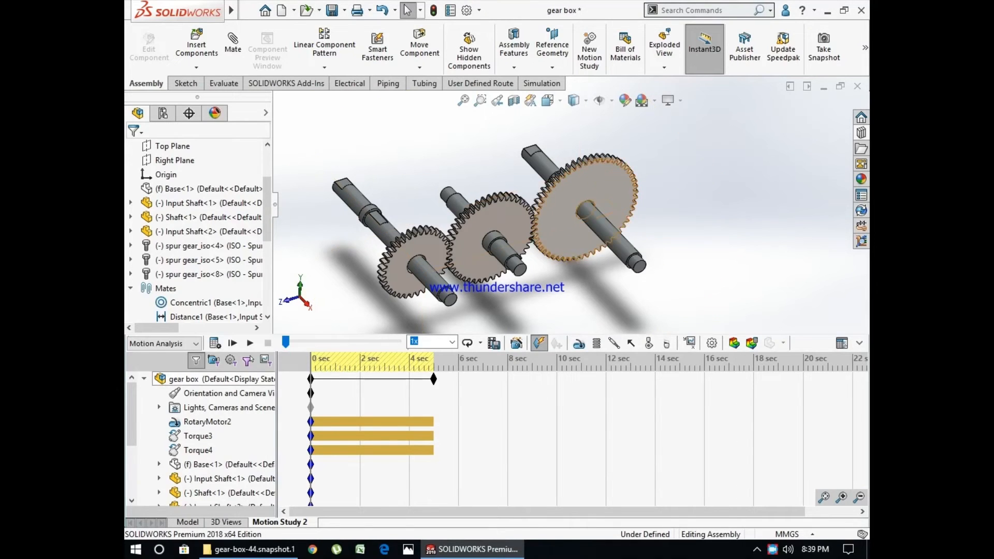
- Add a solid body contact between spur gears iso<4>, iso<5> and iso<8>, keeping Acrylic for both materials
scroll(574, 251, down, 3)
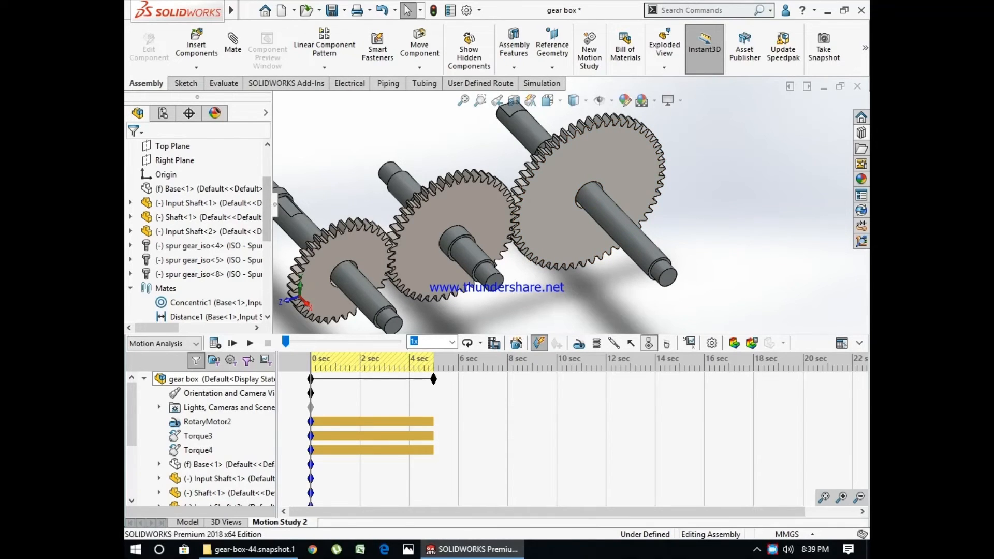
click(649, 344)
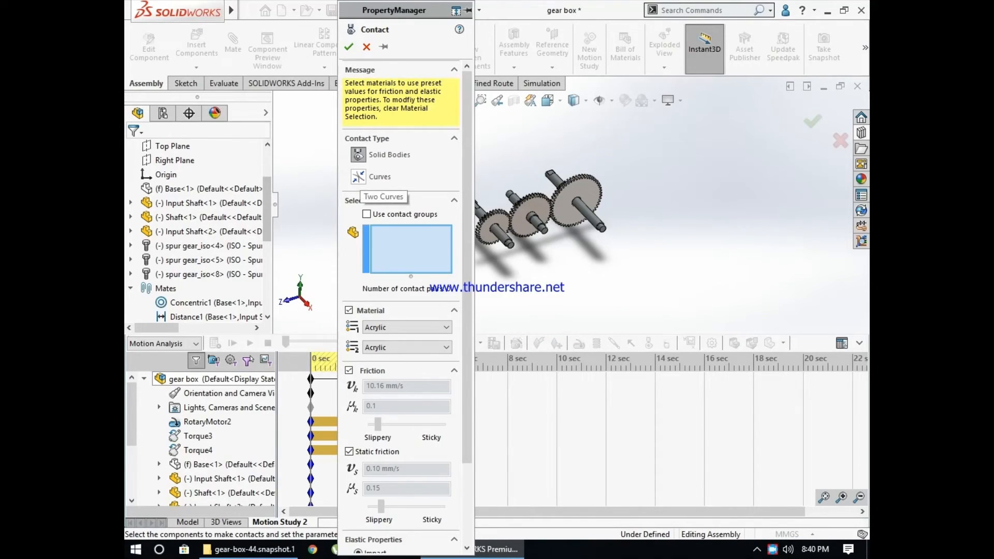
scroll(495, 216, down, 10)
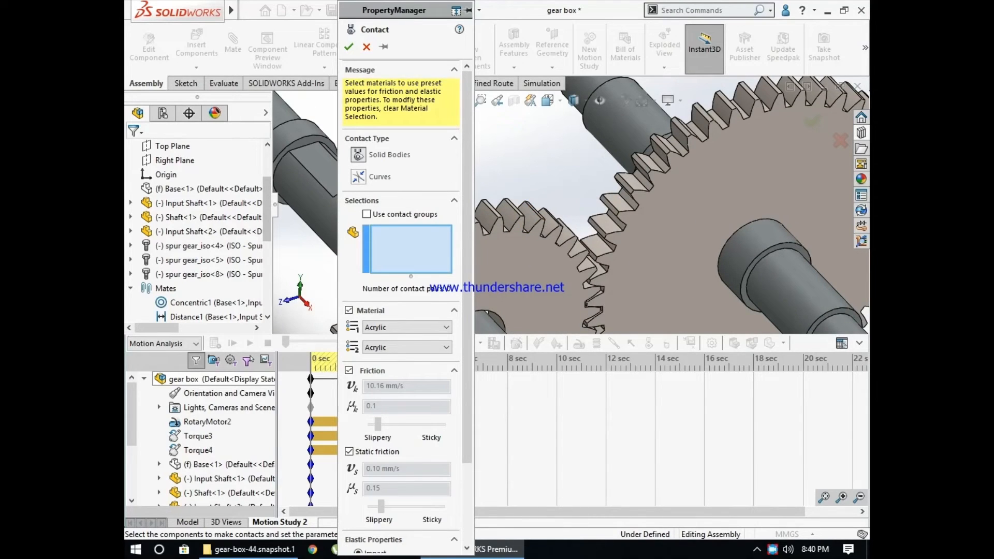
scroll(642, 207, up, 6)
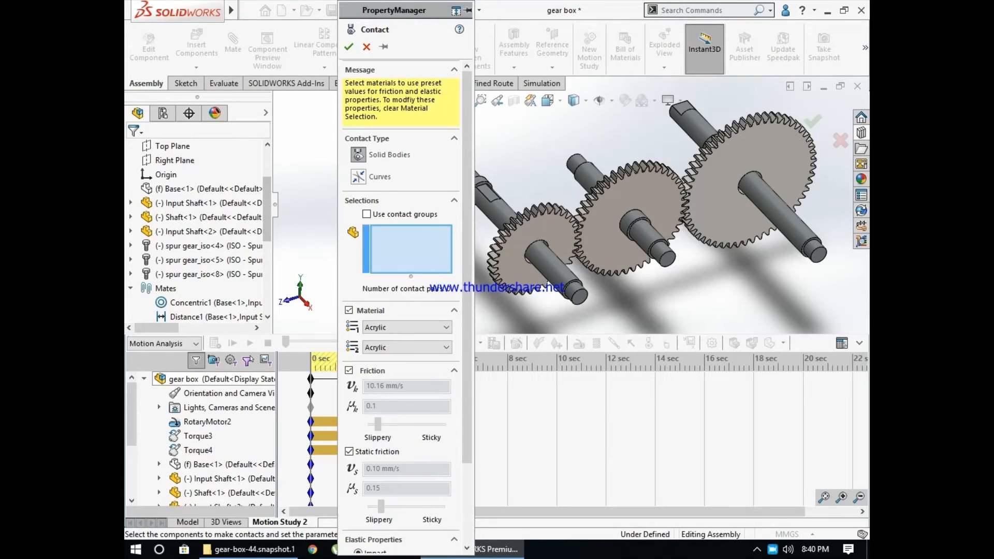
scroll(483, 213, down, 3)
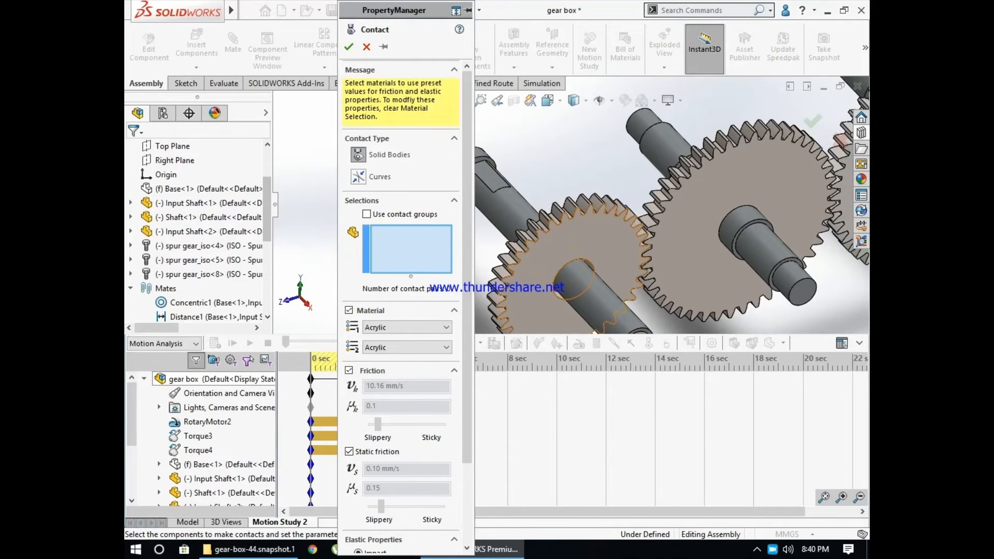
scroll(497, 201, up, 3)
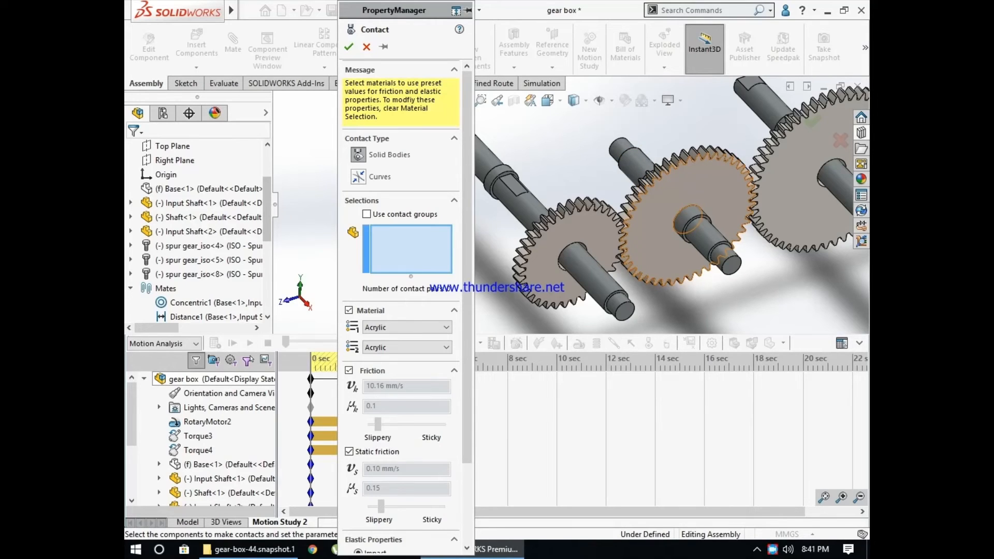
scroll(665, 244, up, 4)
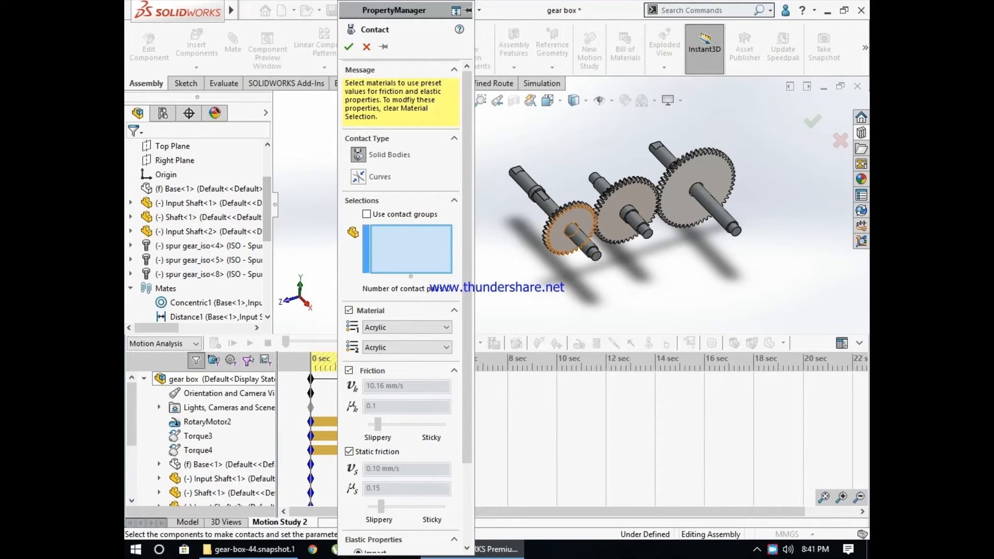
click(560, 233)
click(612, 217)
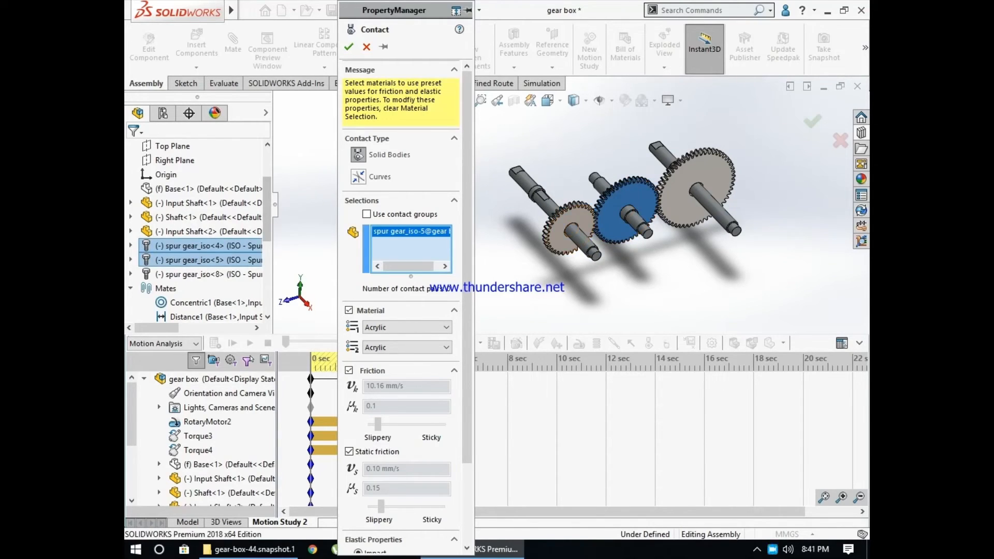
click(566, 228)
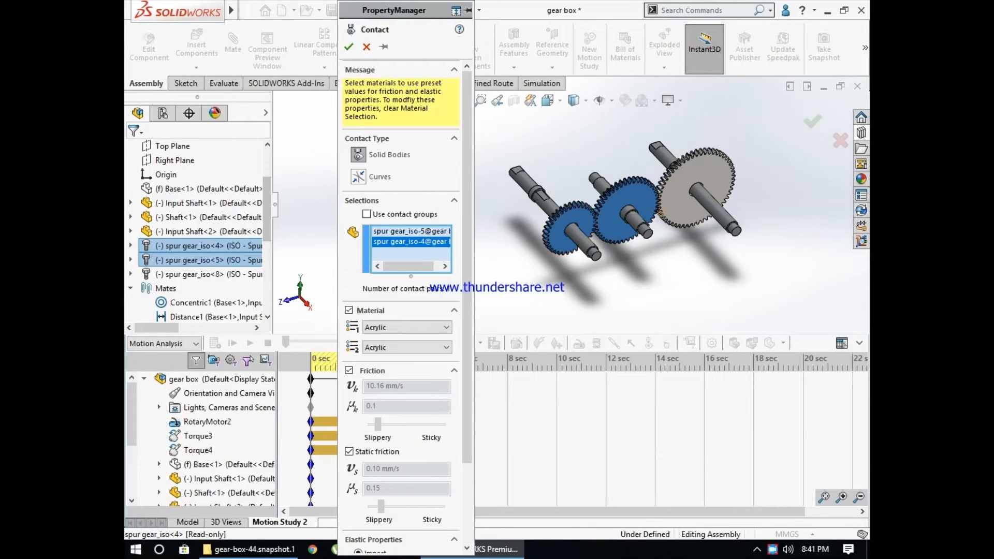
click(696, 189)
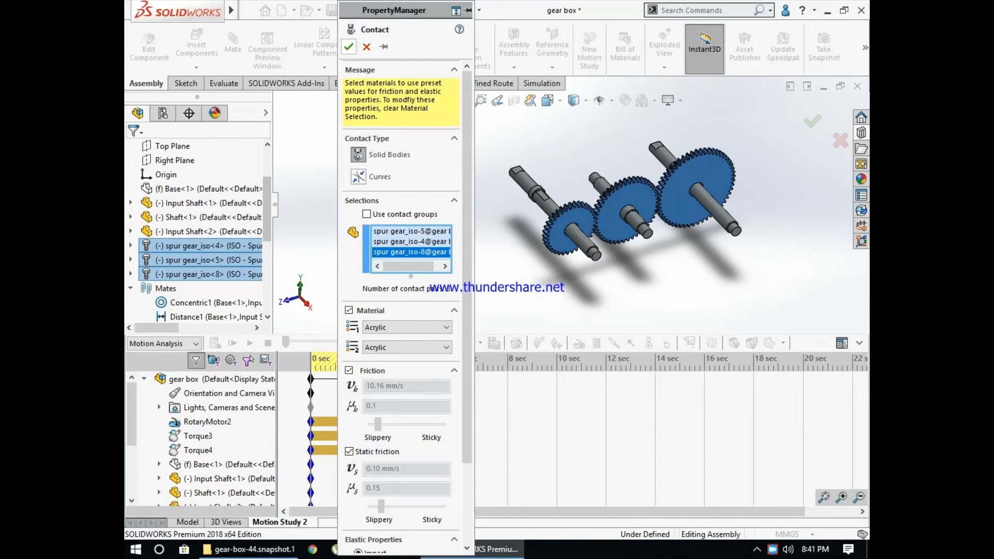
click(349, 46)
- Run the simulation of Motion Study 2, calculating the motion study with the gear contact first
click(751, 343)
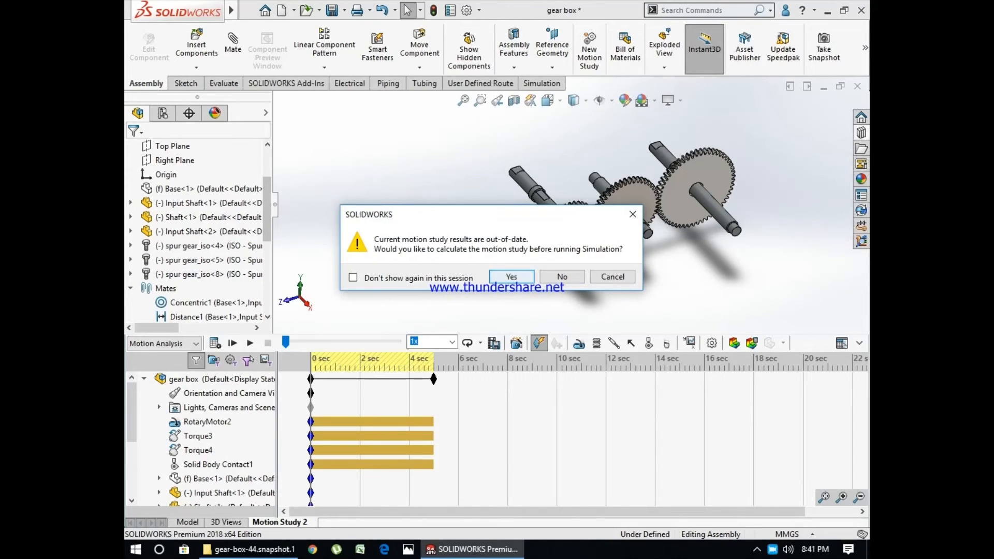
key(Return)
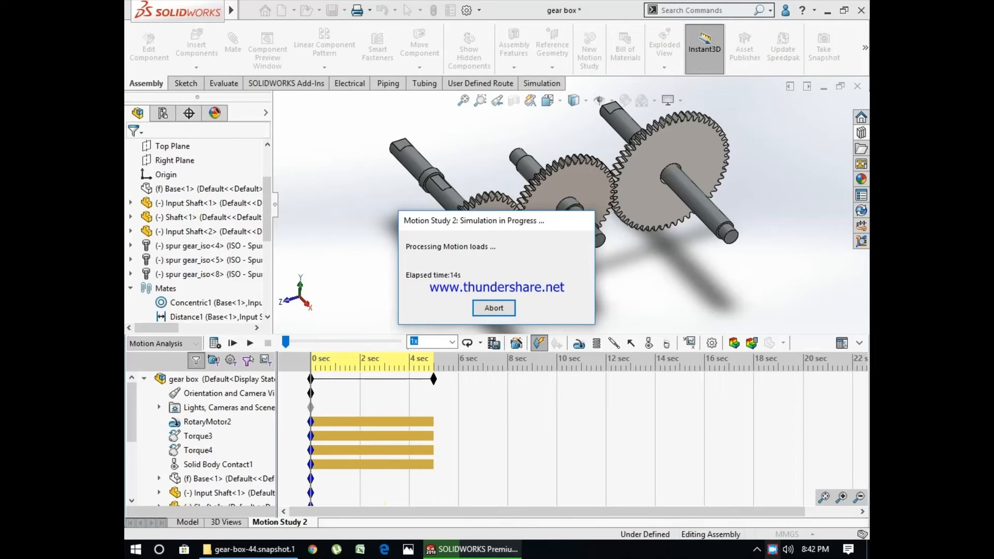
right_click(772, 549)
click(814, 467)
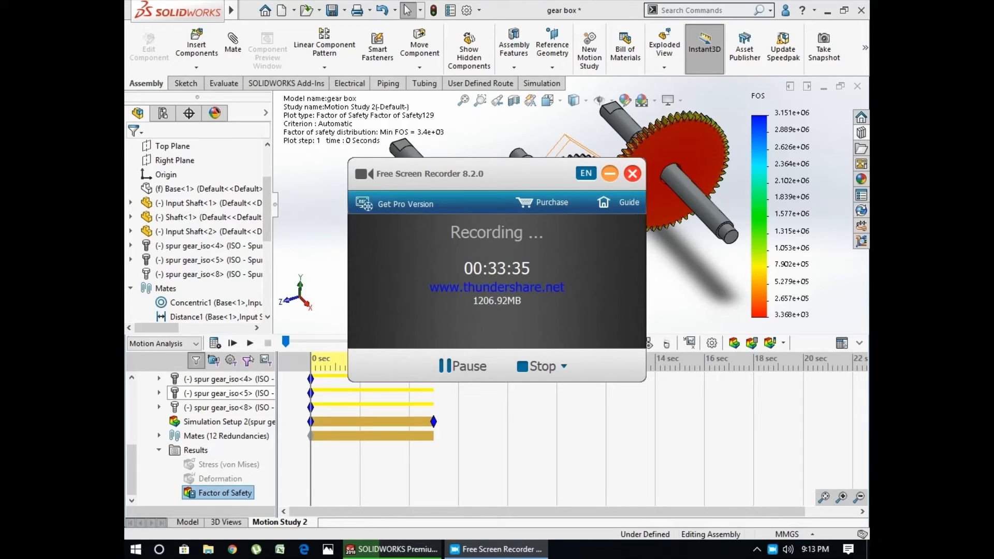
click(610, 174)
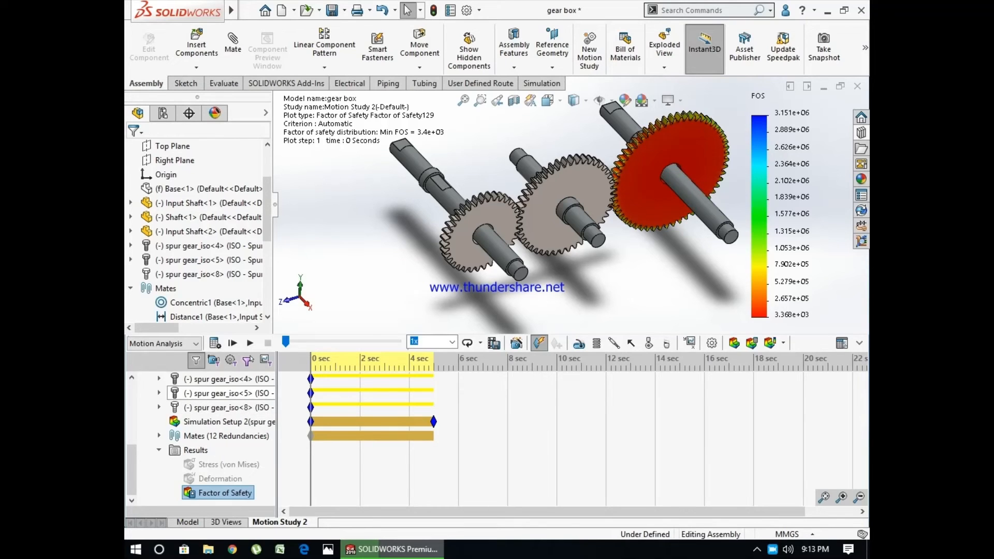
- Show the Stress (von Mises) plot, collapse the motion study timeline, and examine the stress distribution on the largest gear
right_click(206, 463)
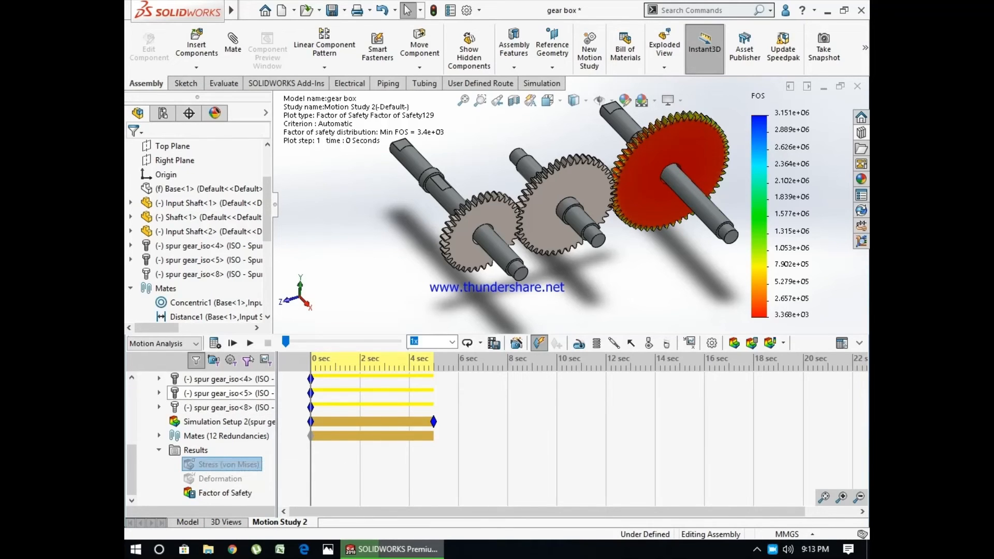
click(859, 343)
scroll(582, 293, up, 2)
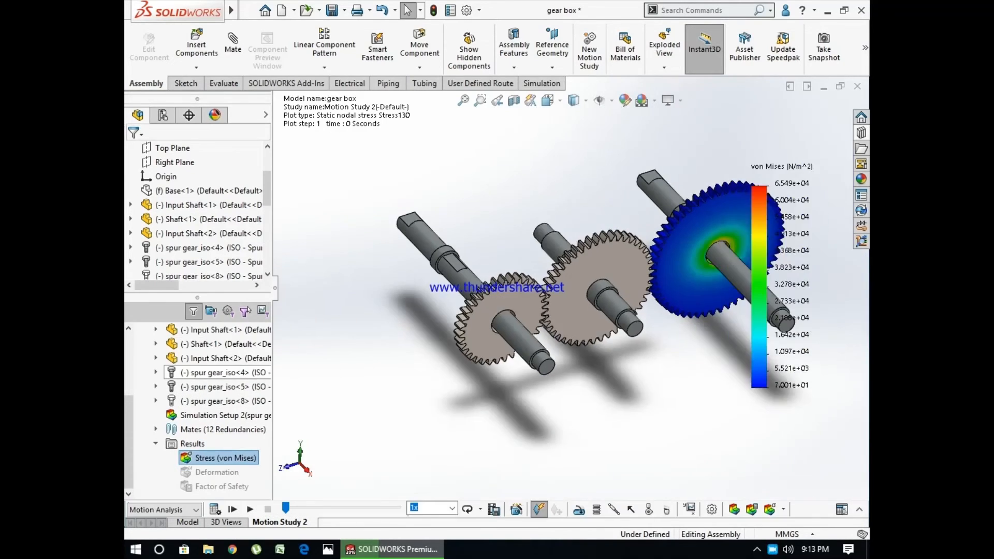
scroll(582, 293, up, 1)
scroll(786, 249, down, 4)
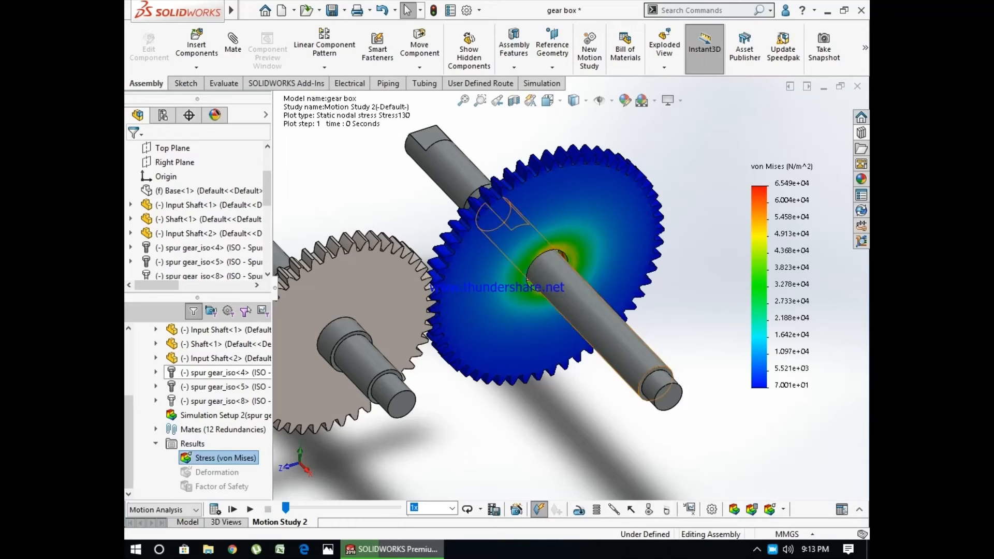
scroll(568, 290, up, 2)
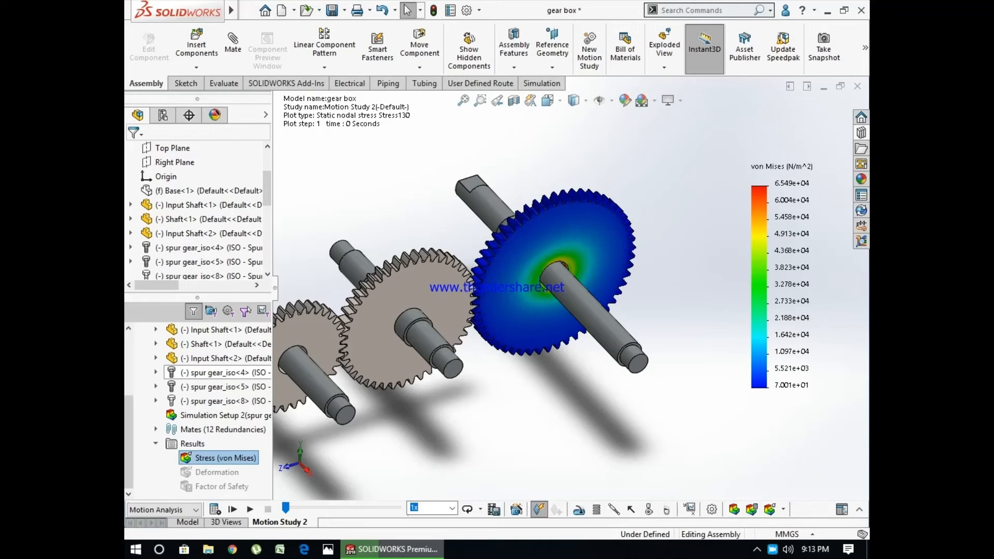
- Show the Deformation result plot and examine the displacement distribution on the largest gear
right_click(201, 469)
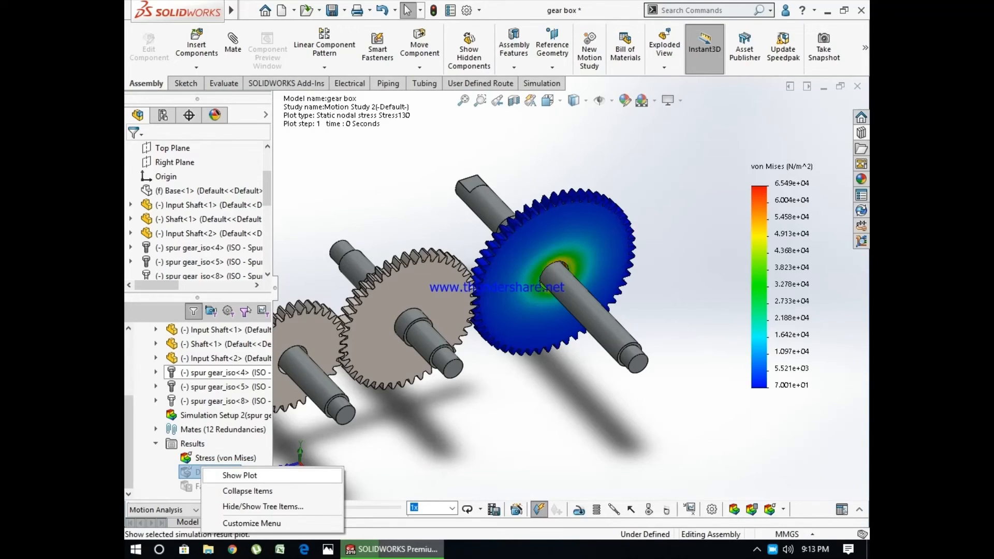
click(239, 475)
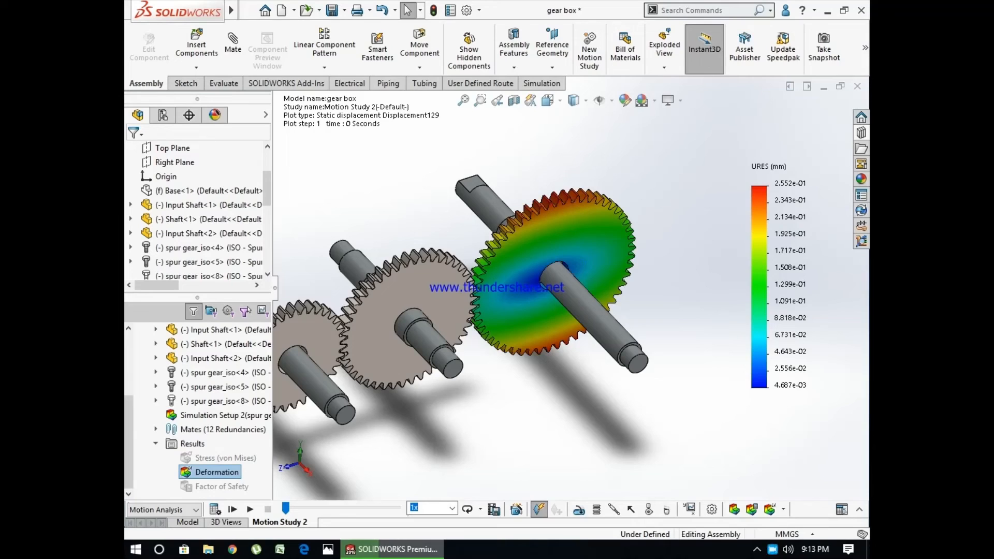
scroll(570, 284, up, 1)
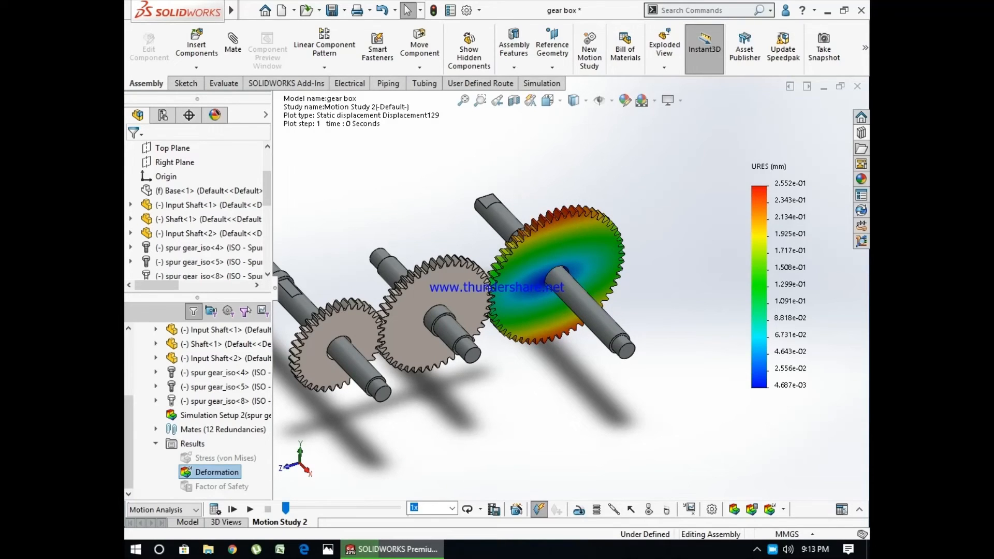